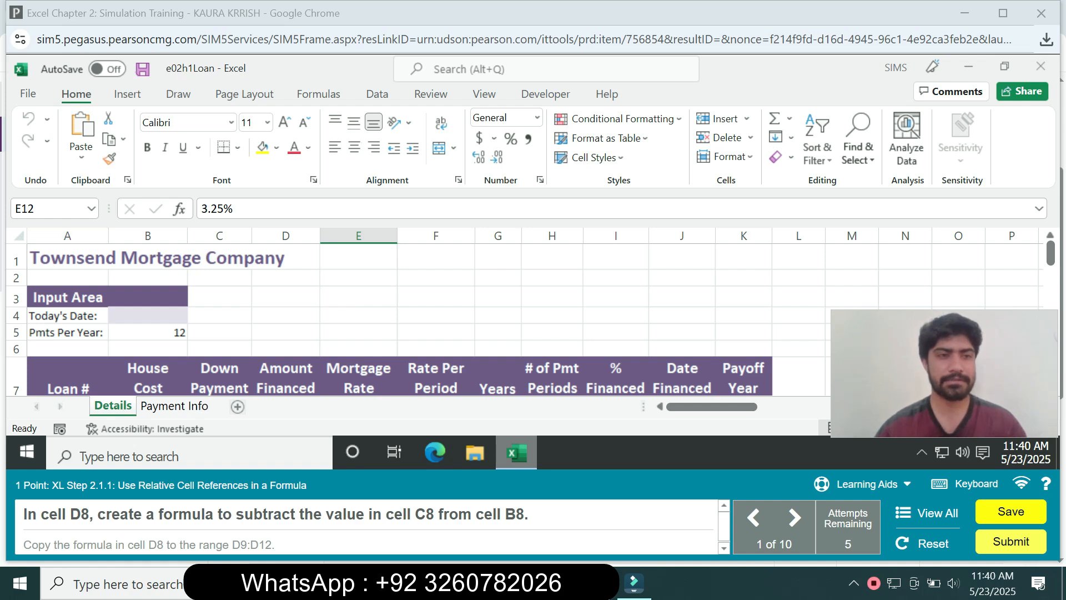
Enter the formula =B8-C8 in cell D8 to calculate the Amount Financed for the first loan
click(44, 208)
text(D8)
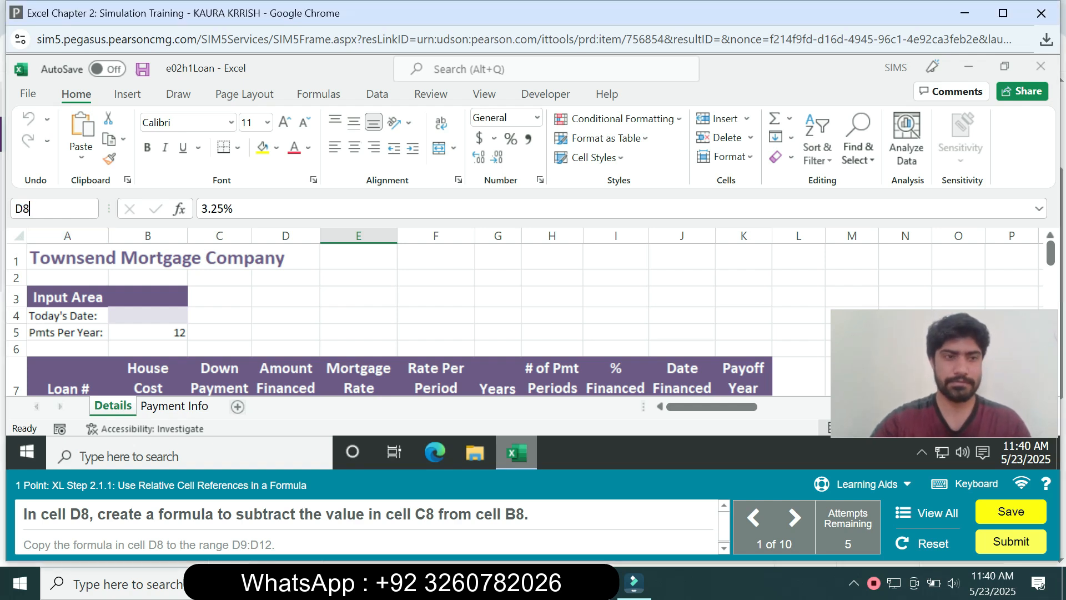
key(Return)
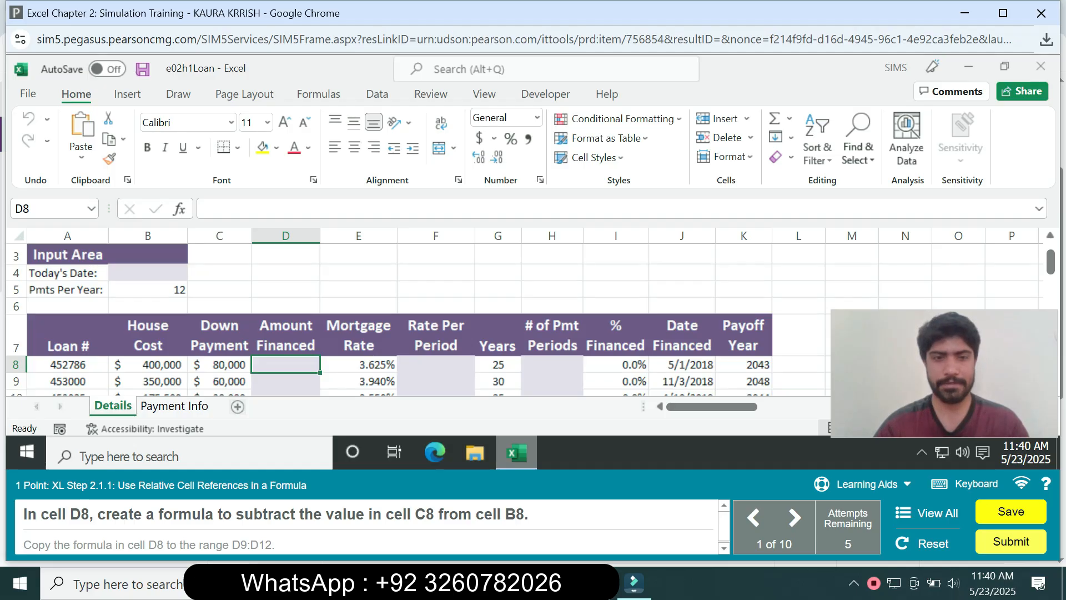
text(=)
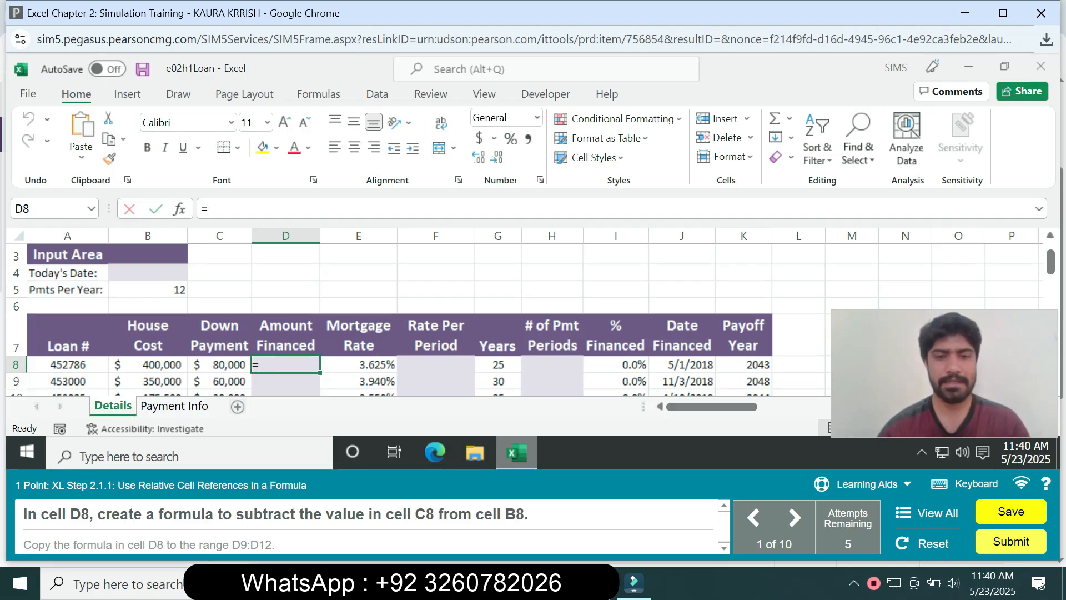
key(Left)
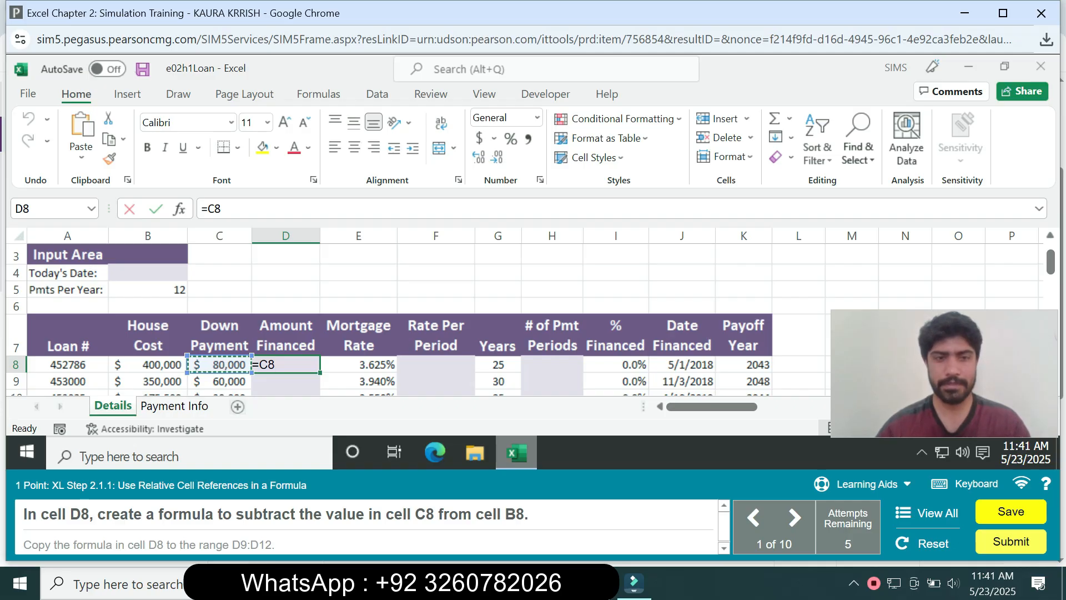
key(Left)
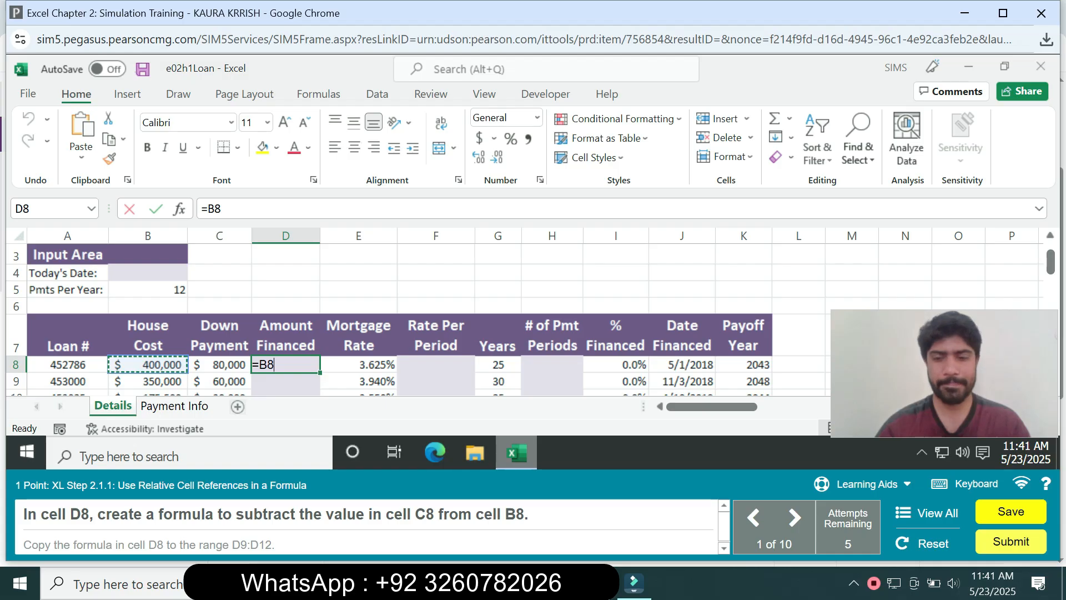
text(-)
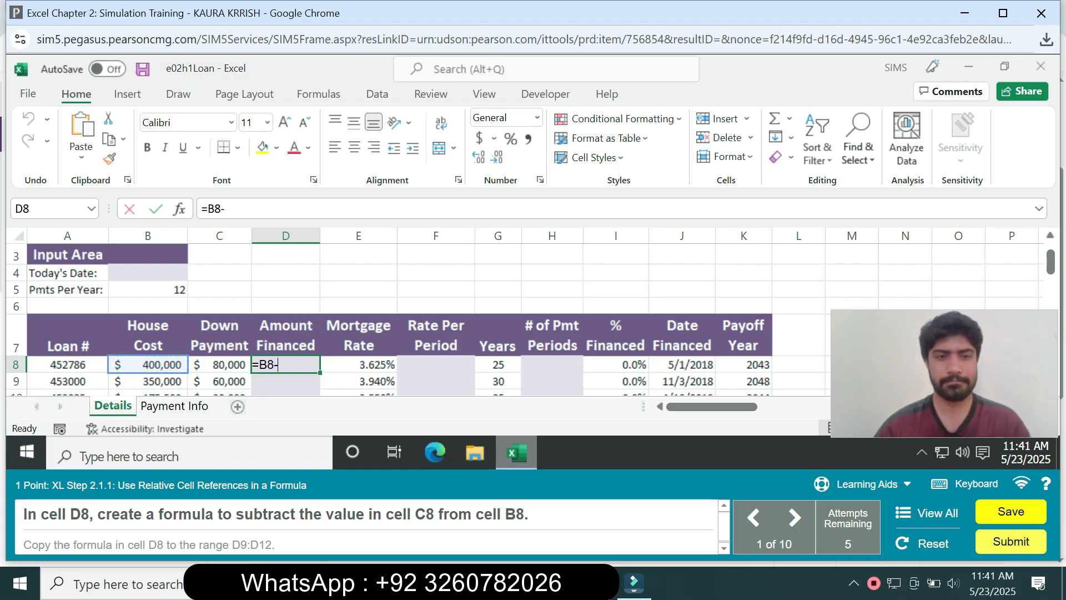
text(C8)
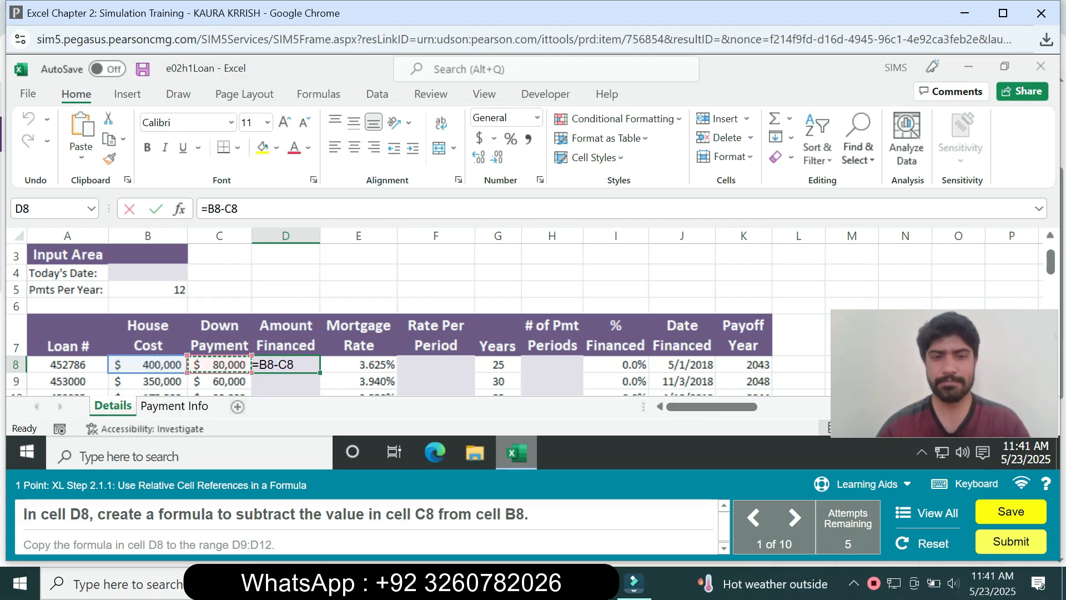
key(Return)
Copy the Amount Financed formula from cell D8 to the range D9:D12
click(285, 365)
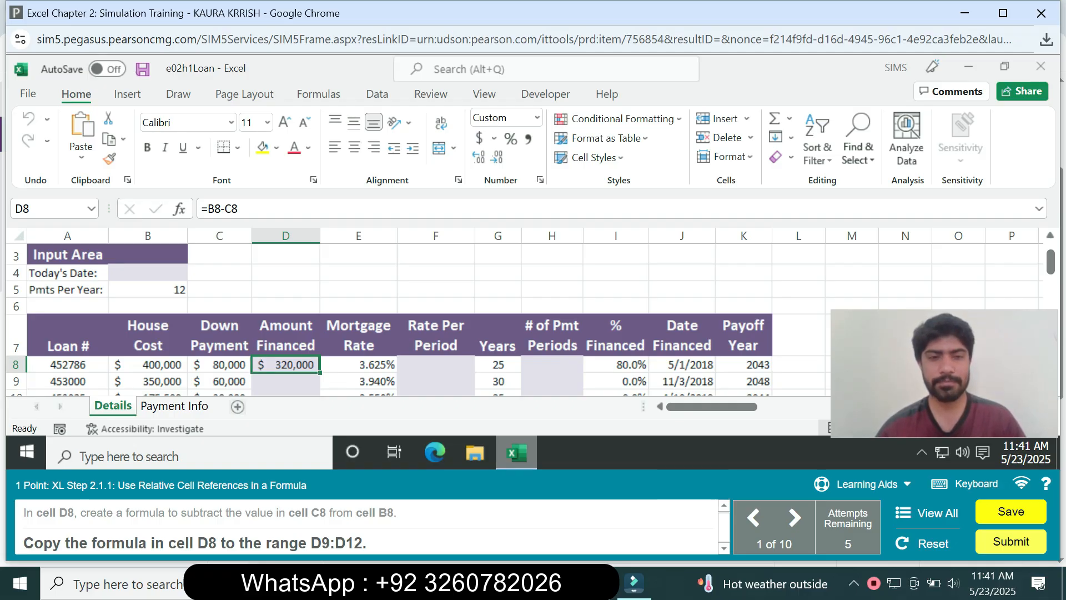
key(shift+Down)
key(shift+Down)
key(shift+Down)
key(shift+Down)
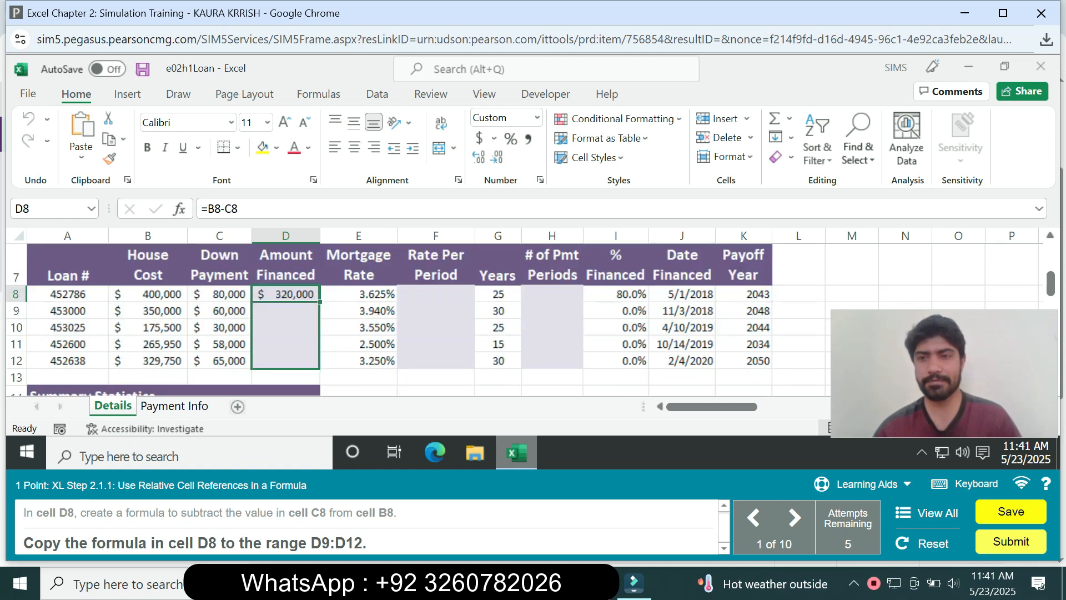
scroll(417, 320, down, 3)
scroll(417, 319, up, 3)
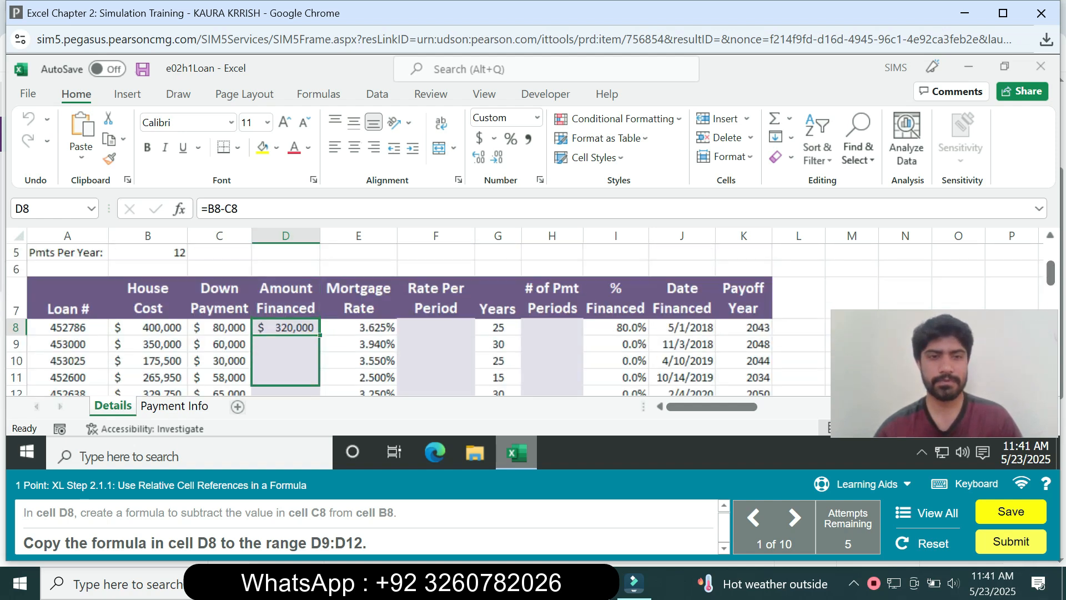
scroll(416, 319, down, 1)
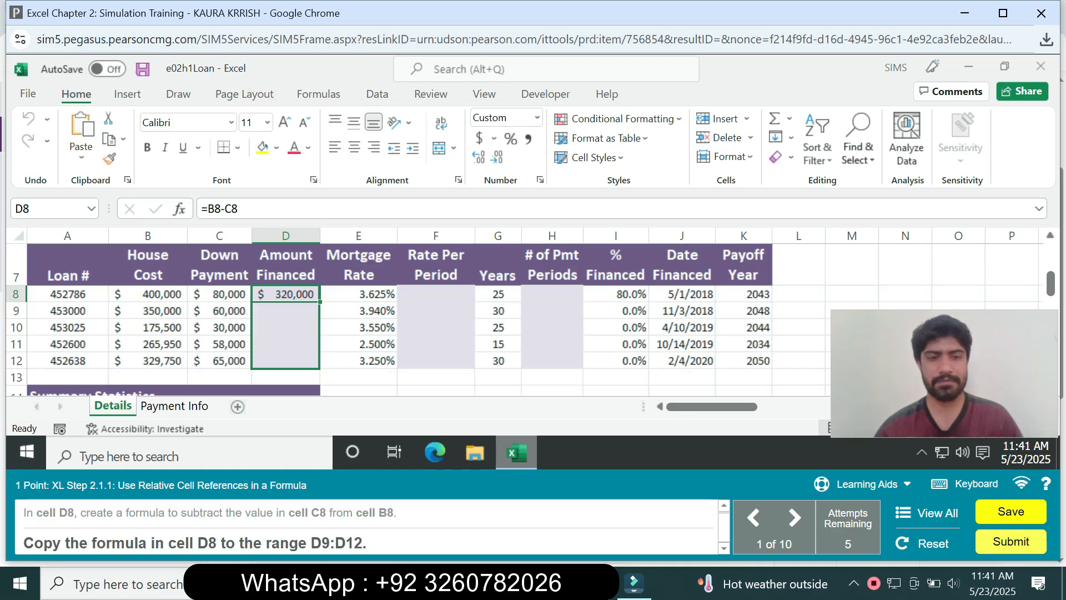
key(ctrl+d)
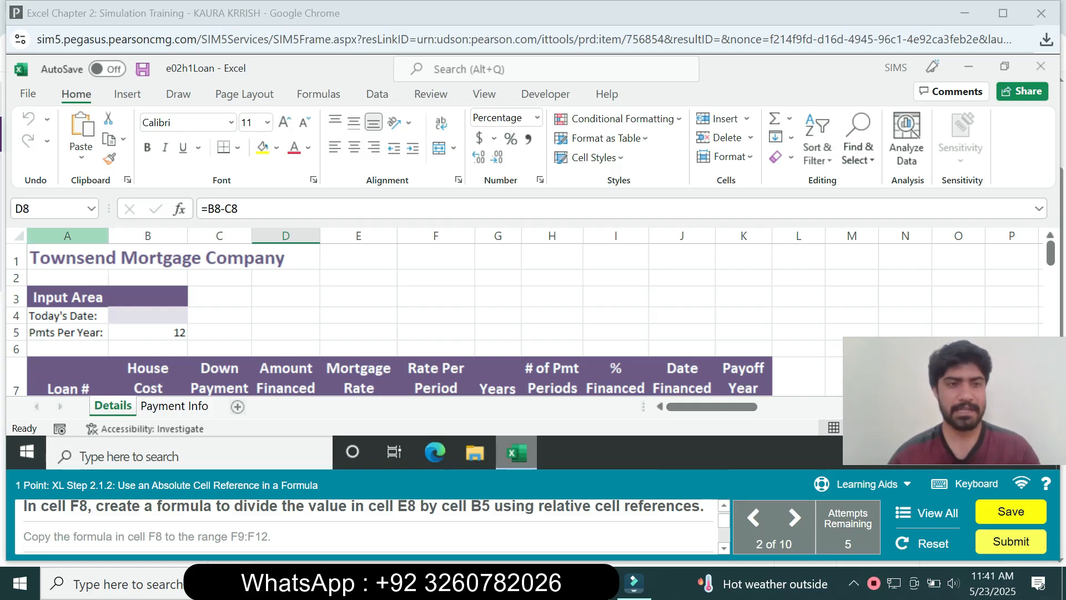
Enter the formula =E8/B5 in cell F8 to calculate the Rate Per Period using relative references
click(51, 209)
text(F8)
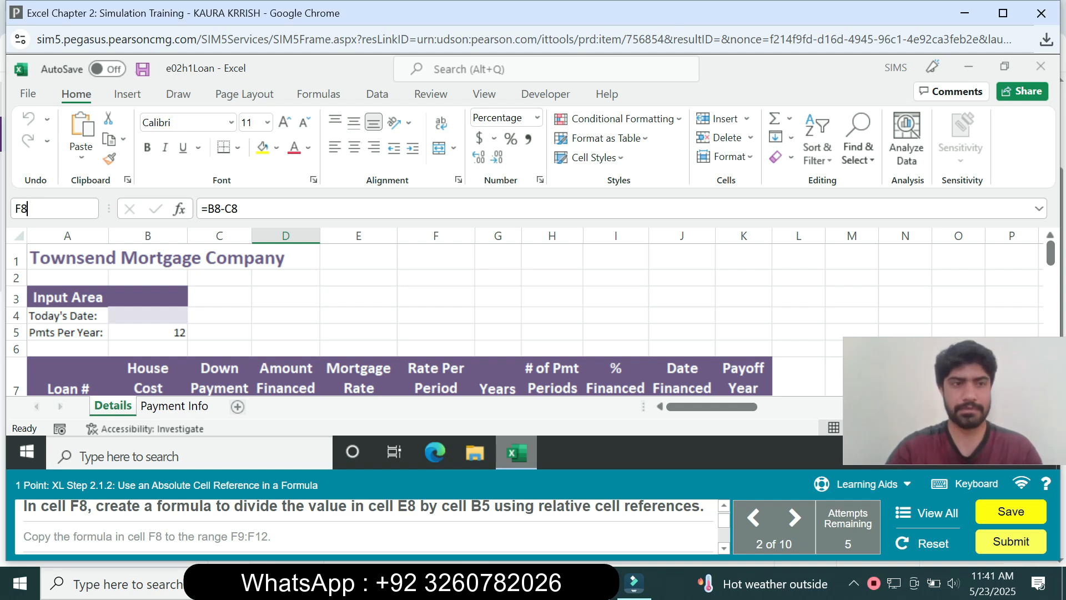
key(Return)
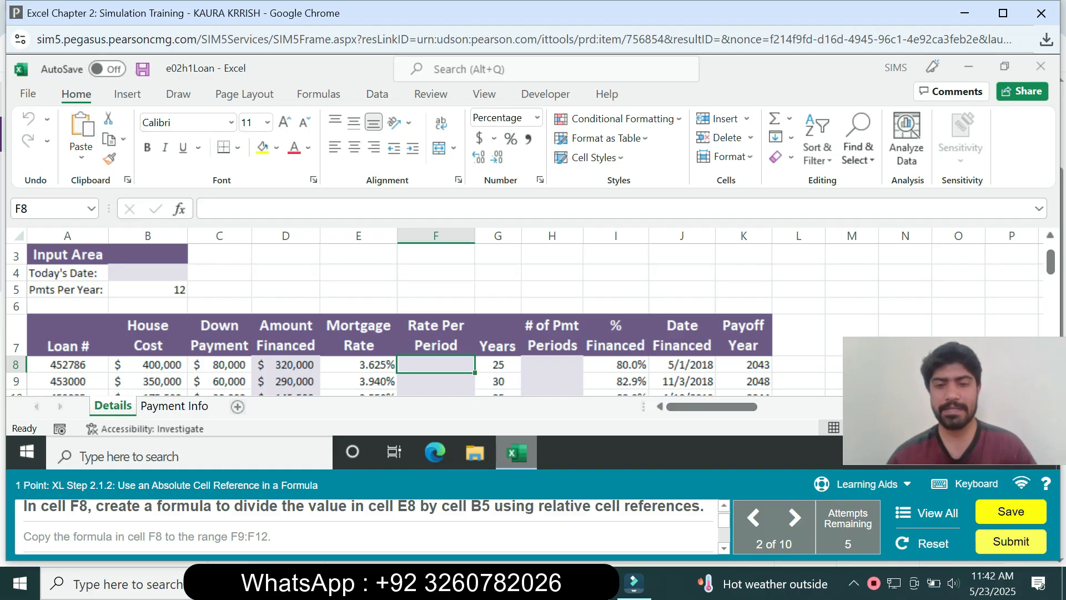
text(=)
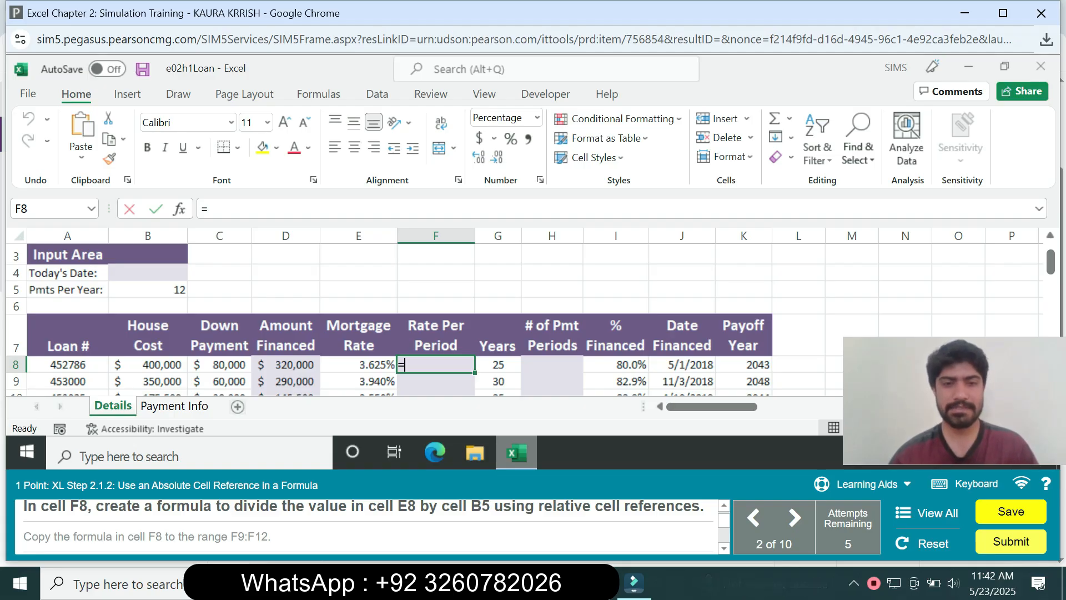
text(E8/)
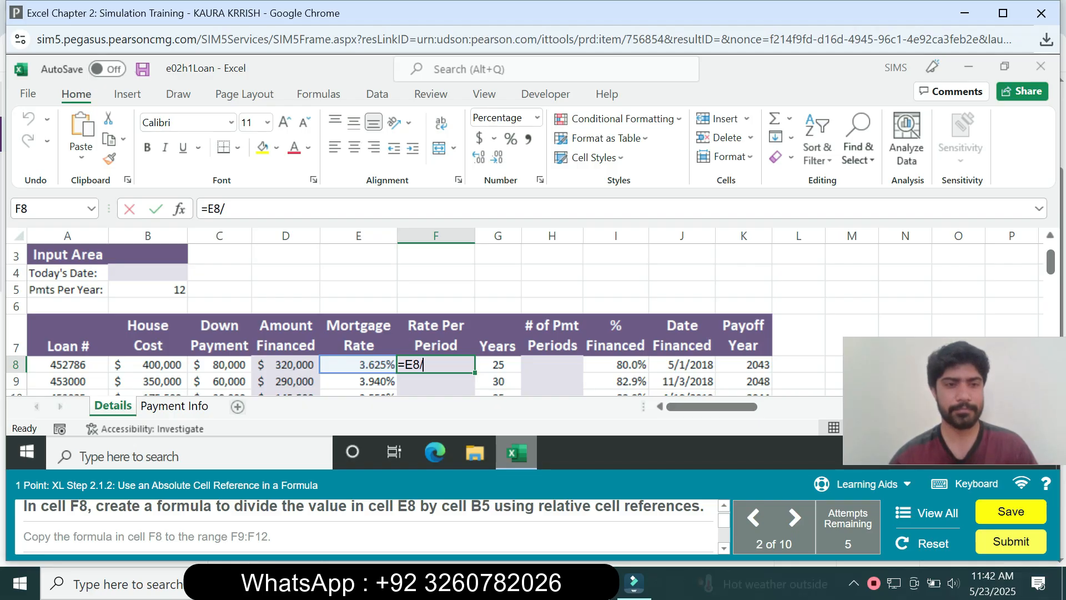
text(B5)
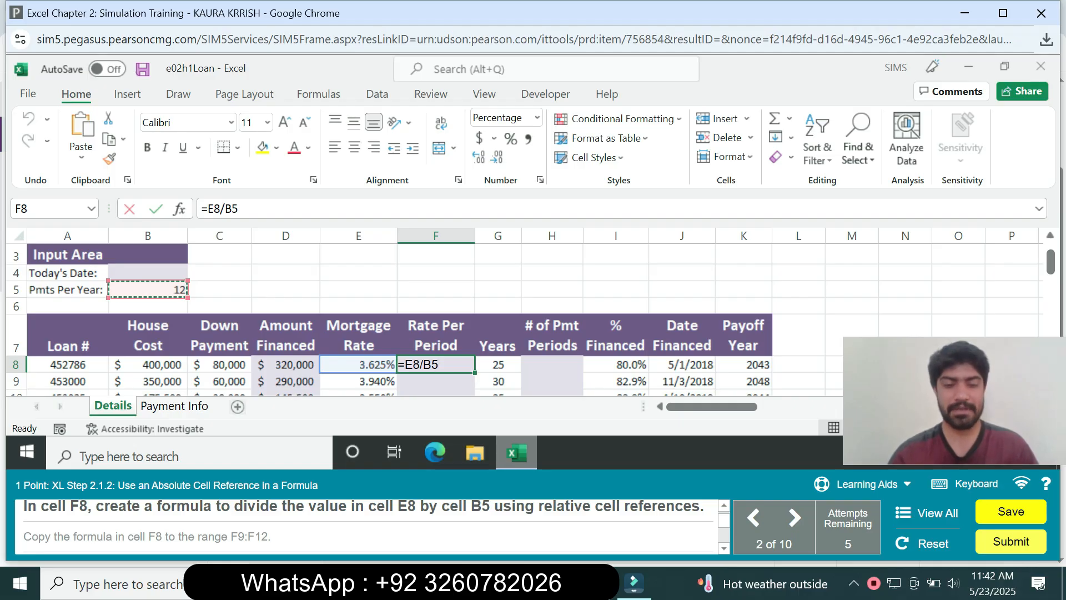
key(F4)
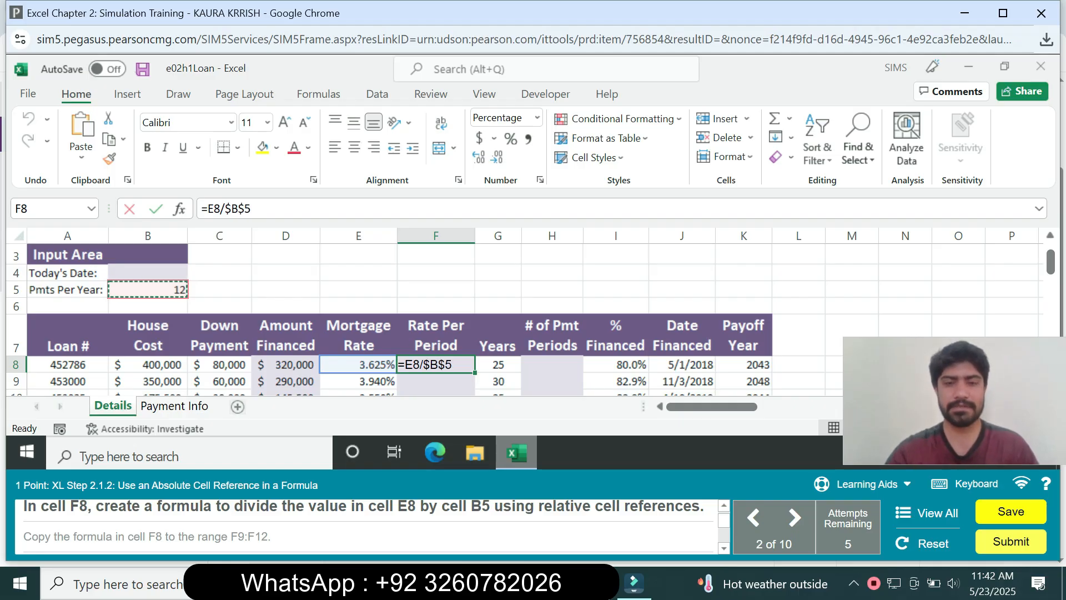
key(Return)
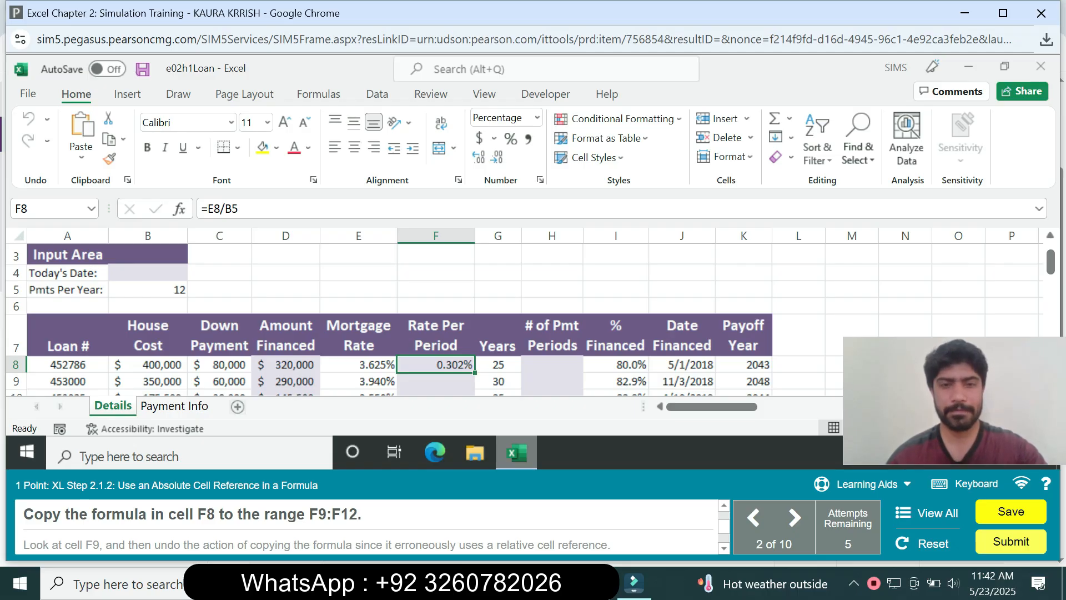
Copy the Rate Per Period formula from cell F8 to the range F9:F12
key(shift+Down)
key(shift+Down)
key(shift+Down)
key(shift+Down)
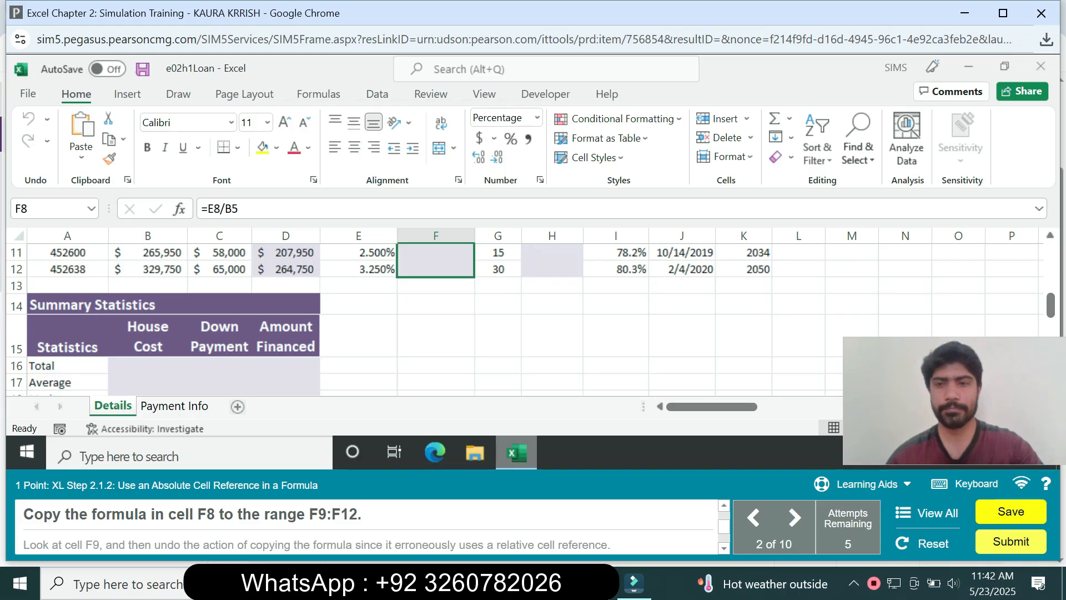
key(ctrl+d)
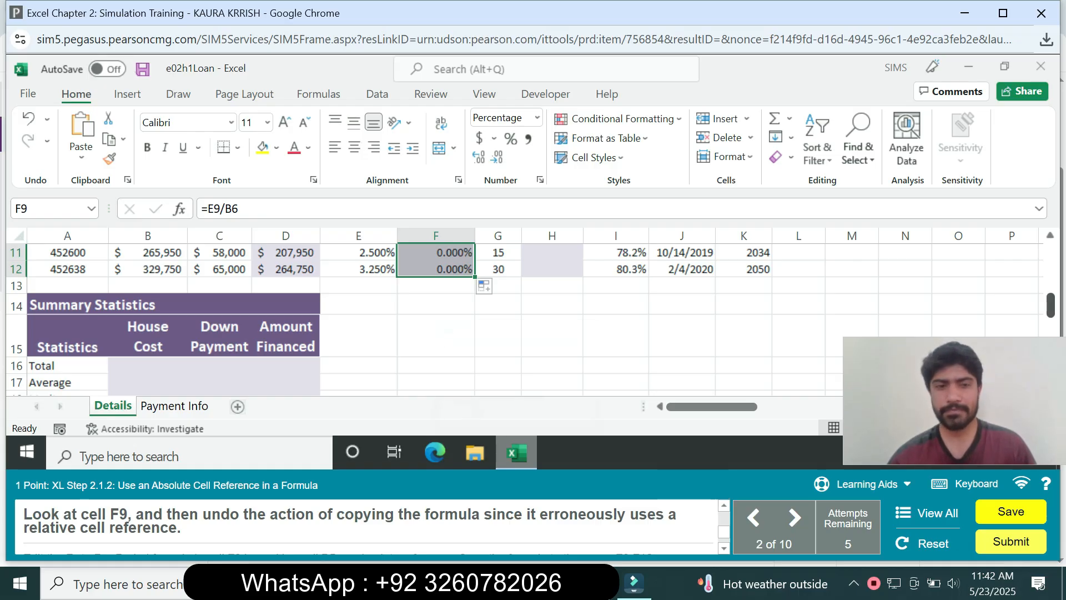
Look at the copied formula in cell F9 and undo the copy to the range F9:F12
scroll(531, 319, up, 3)
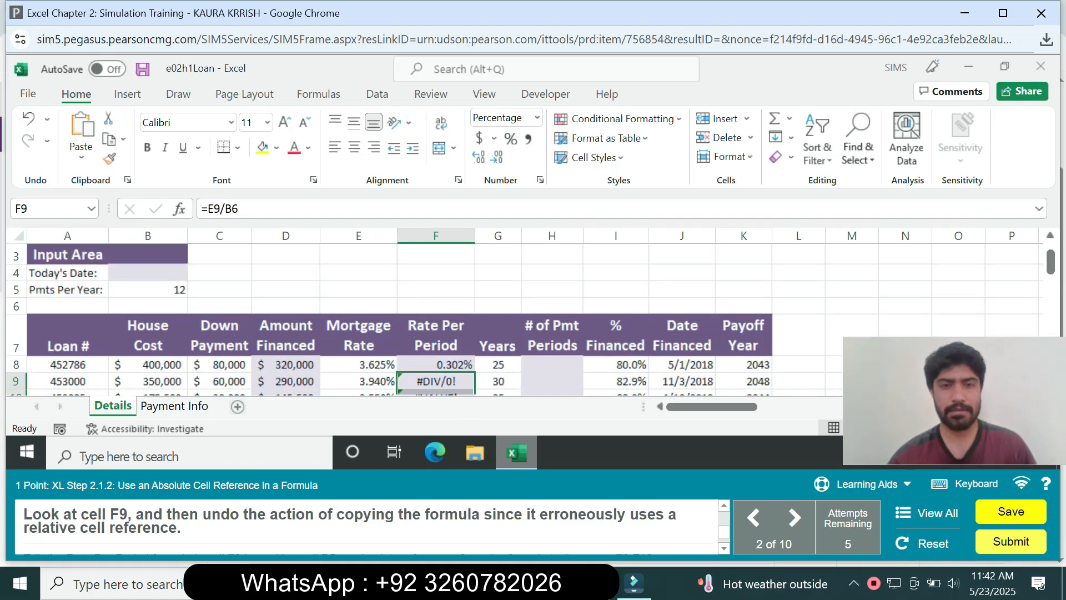
click(436, 365)
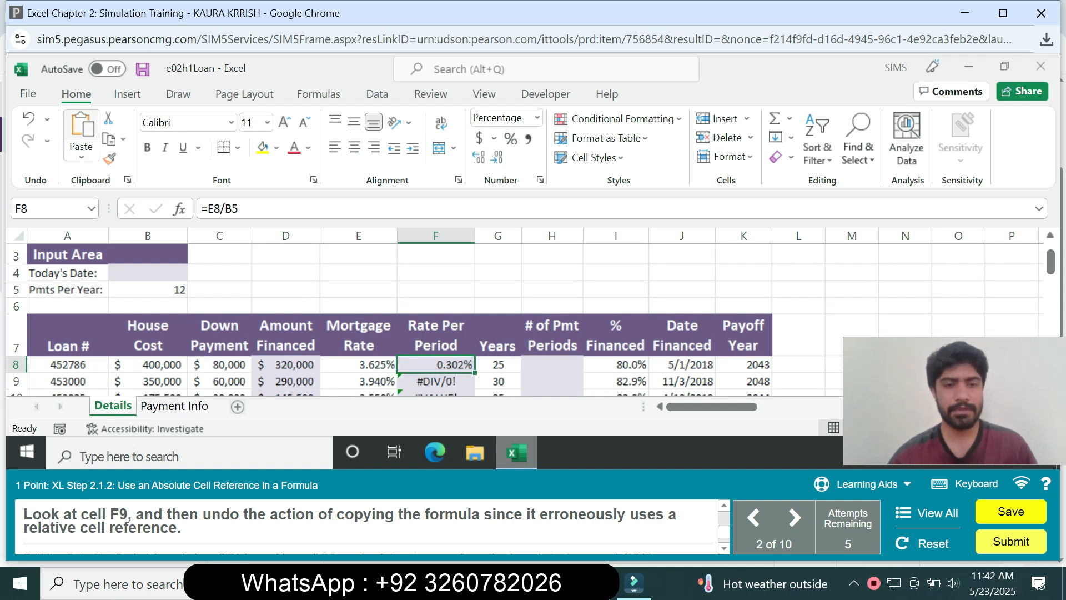
click(28, 118)
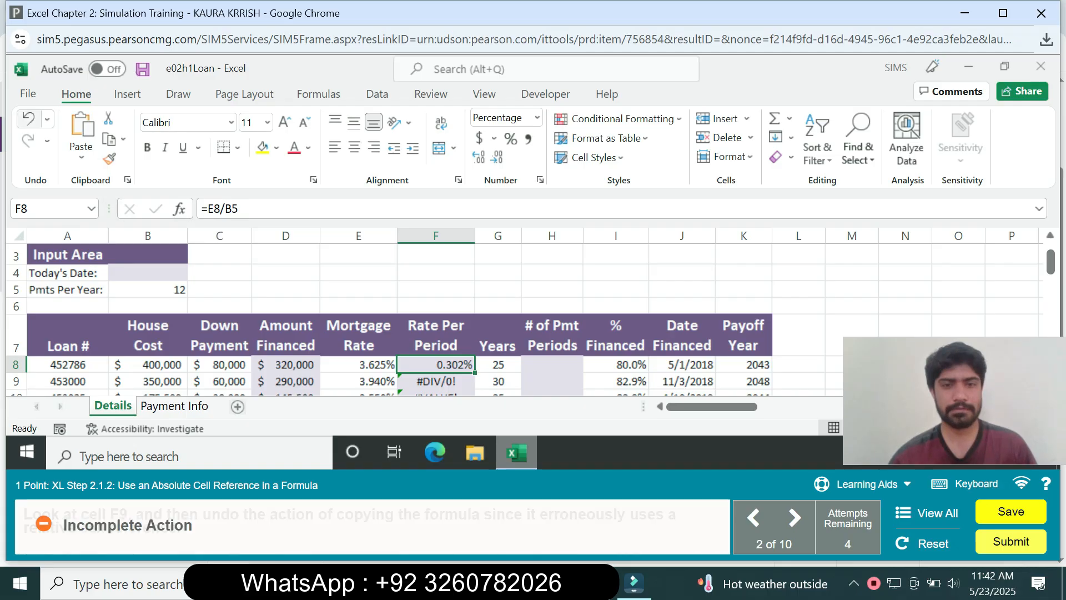
click(436, 382)
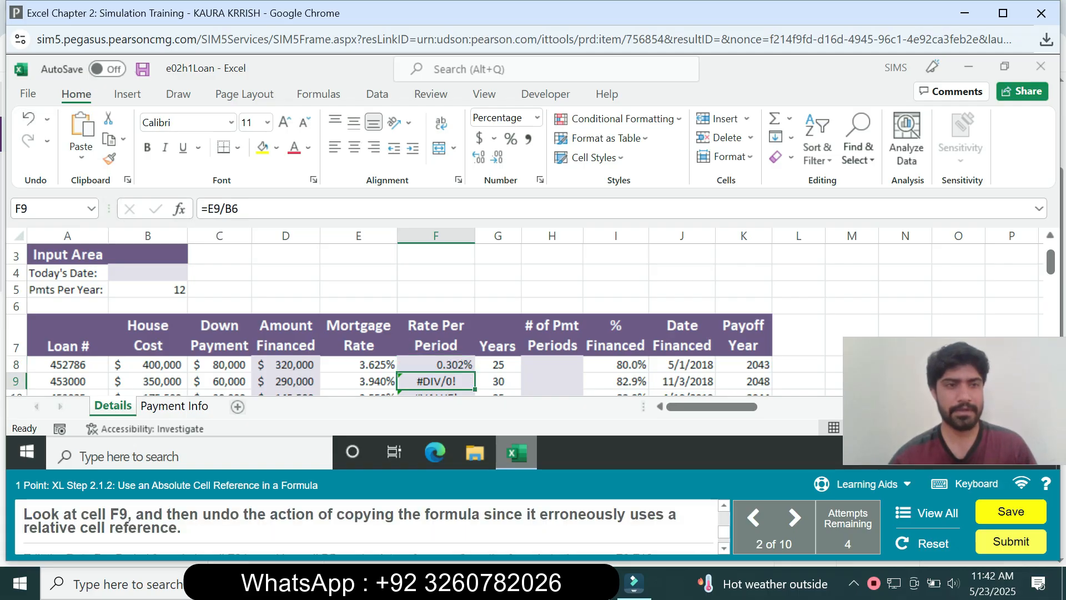
click(28, 118)
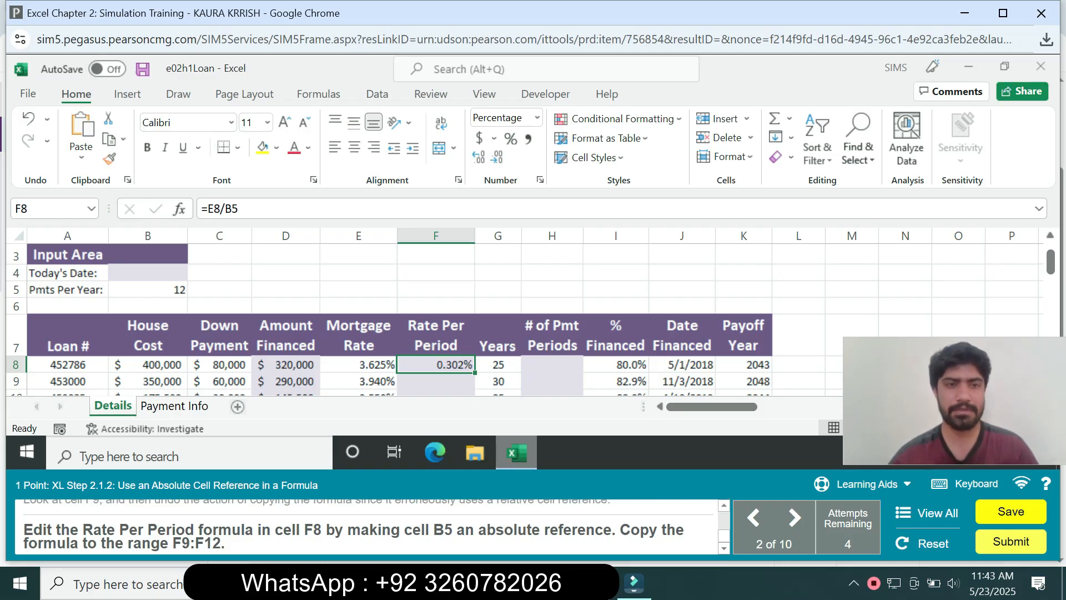
Make B5 an absolute reference in cell F8's formula, =E8/$B$5, and copy the formula to the range F9:F12
key(F2)
key(F4)
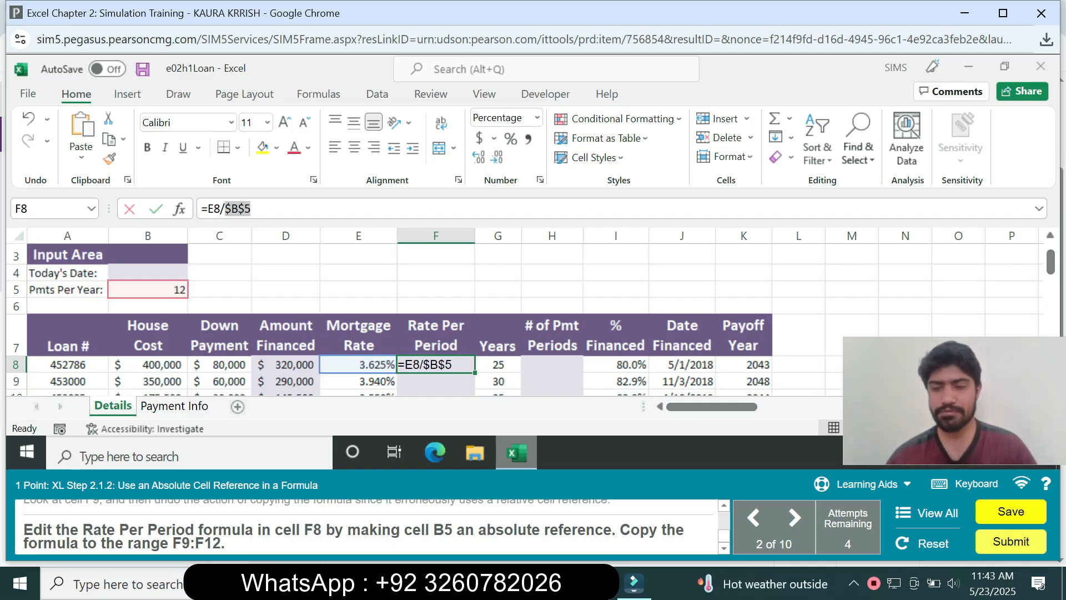
key(Return)
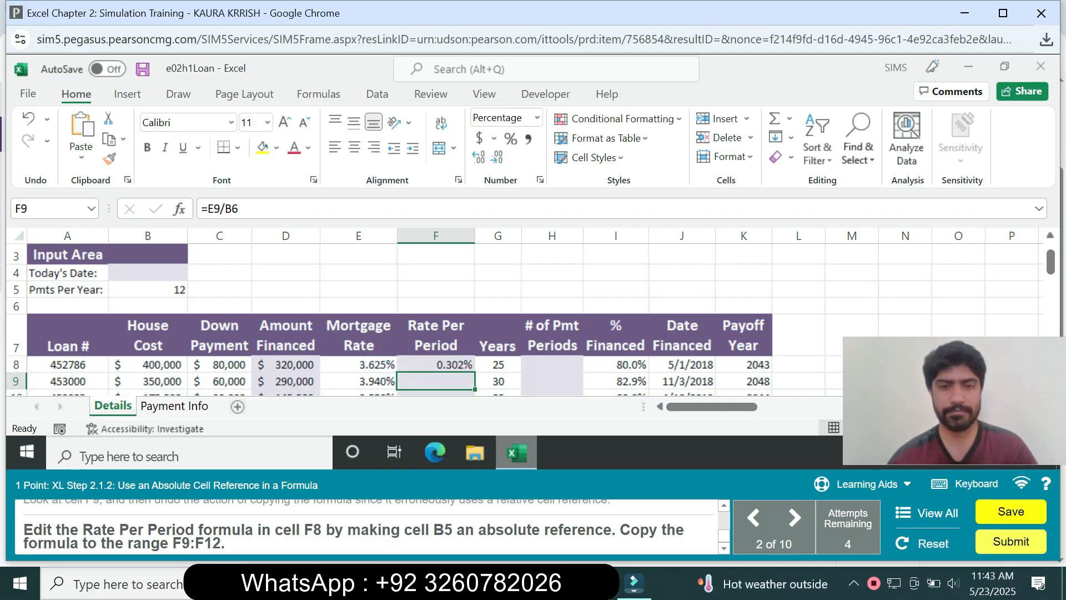
click(436, 365)
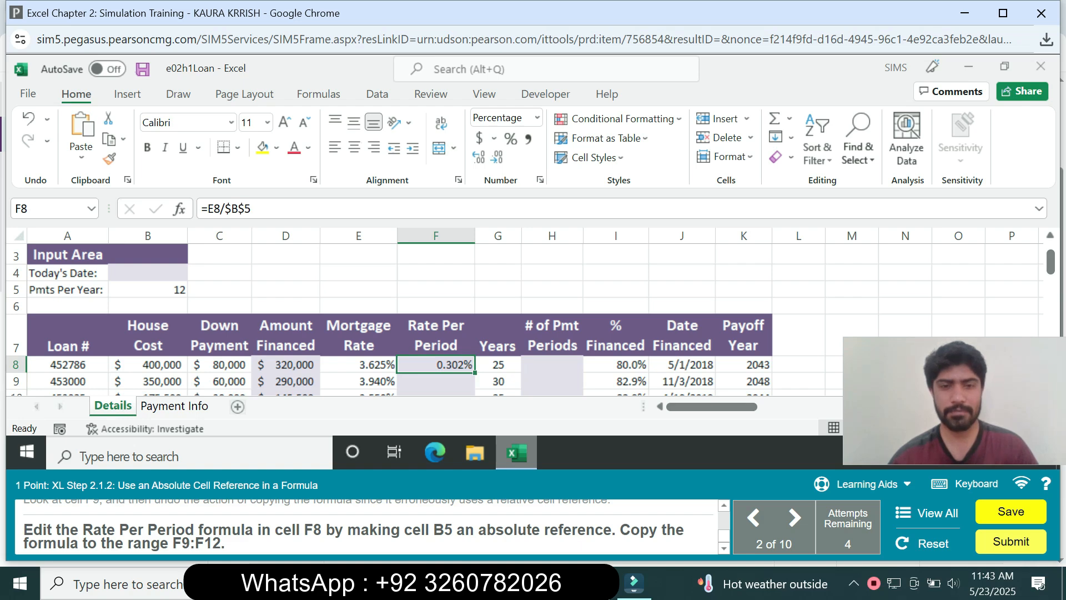
double_click(475, 373)
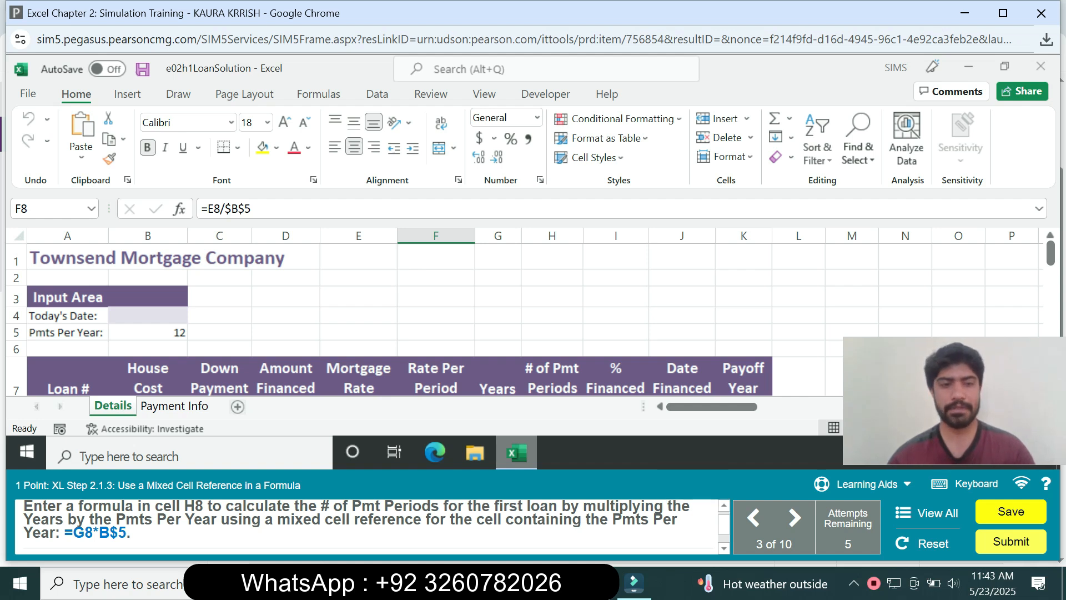
Build a formula in cell H8 that multiplies the Years in G8 by the Pmts Per Year in B5, =G8*B5
click(49, 208)
text(H8)
key(Return)
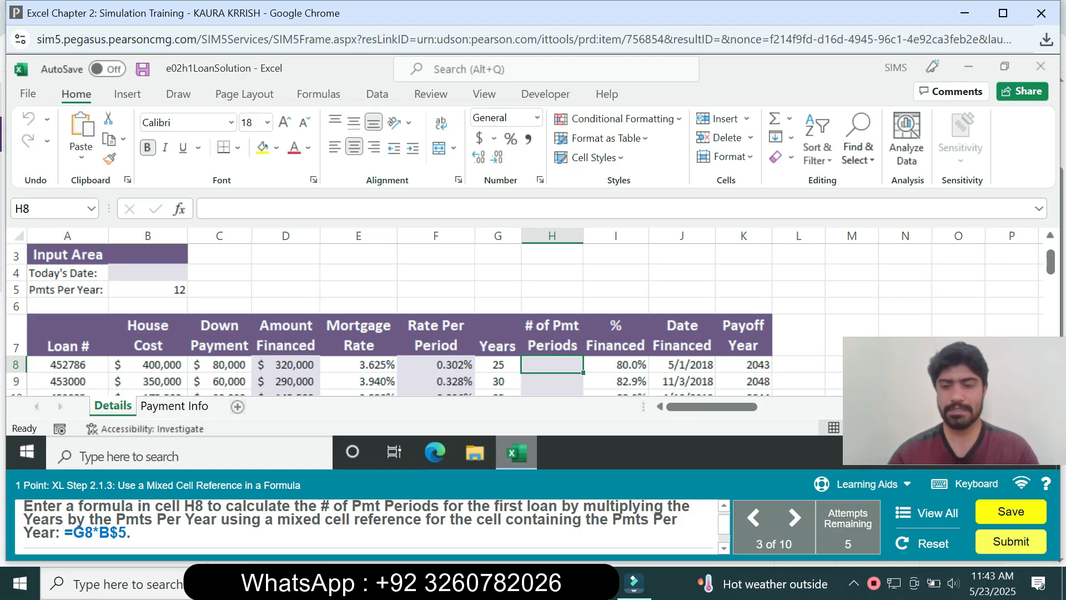
text(=)
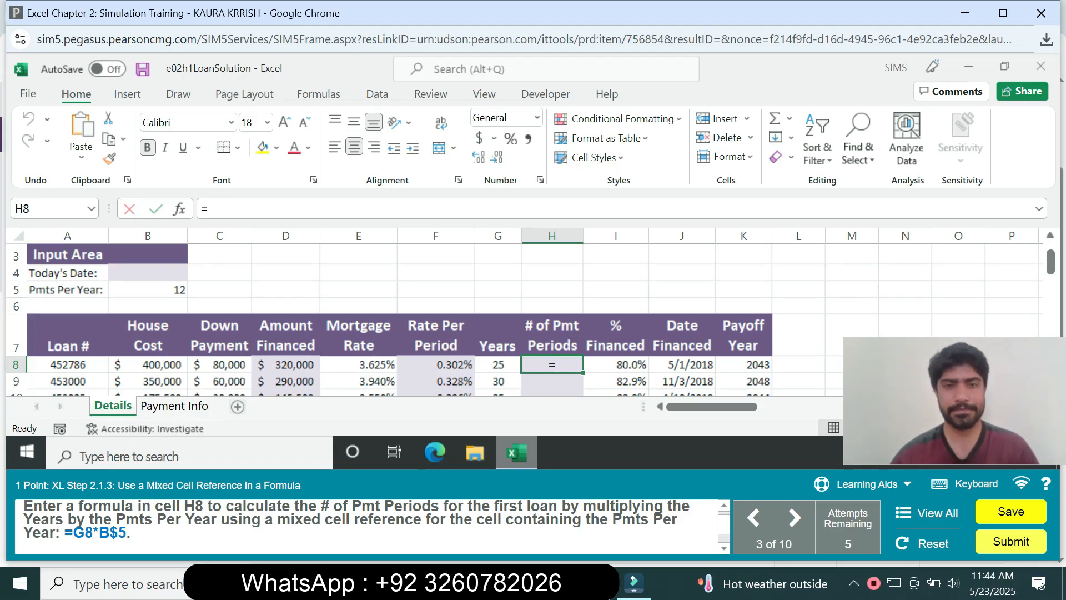
click(498, 365)
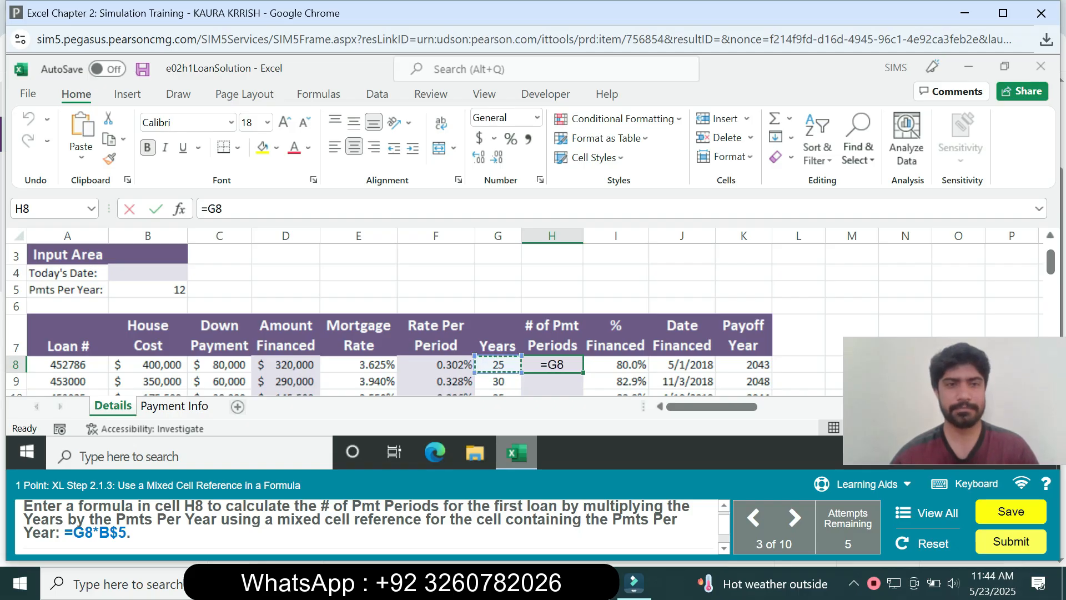
text(*)
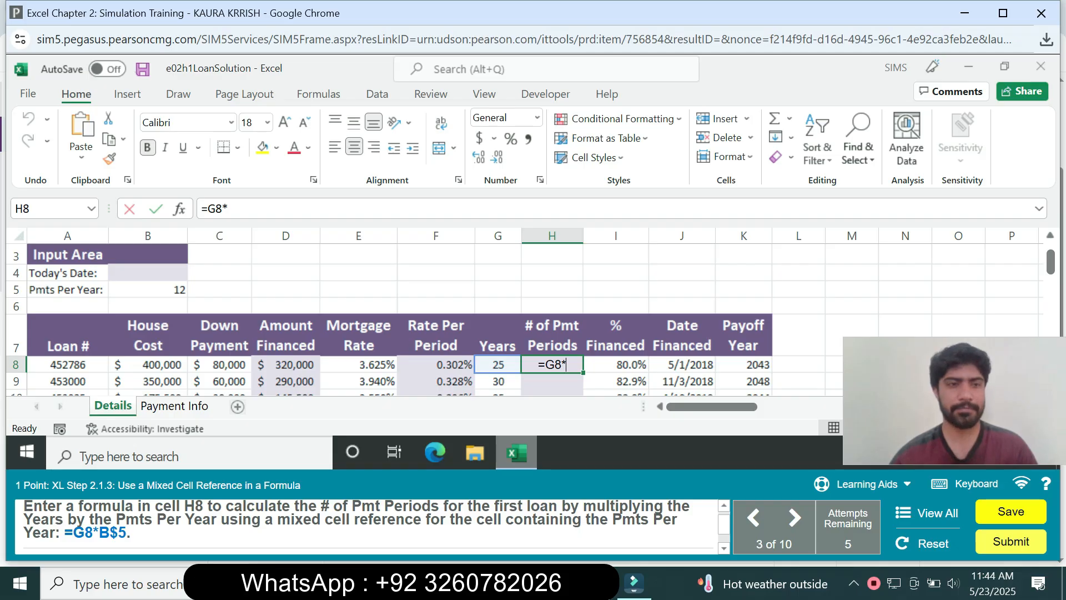
click(148, 289)
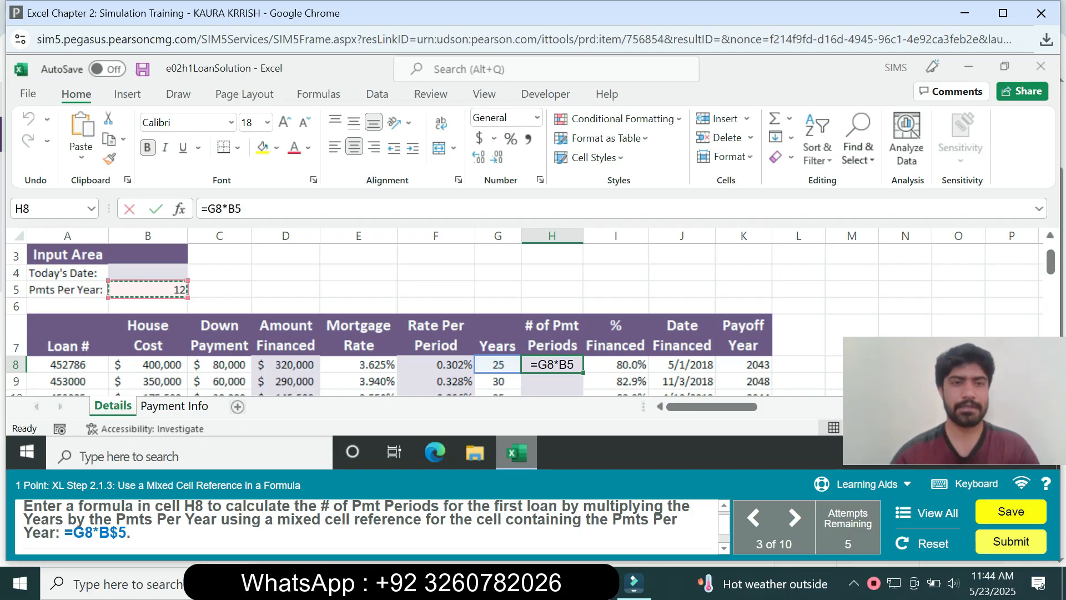
Make B5 a mixed reference in cell H8's formula, =G8*B$5, and copy the formula to the range H9:H12
click(235, 209)
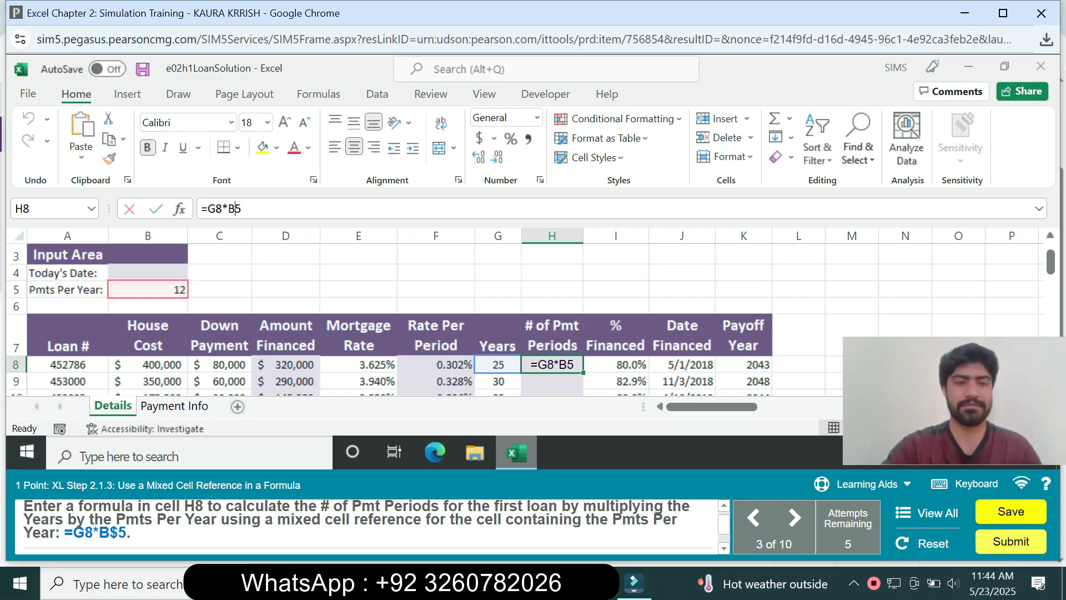
key(F4)
key(F4)
key(F4)
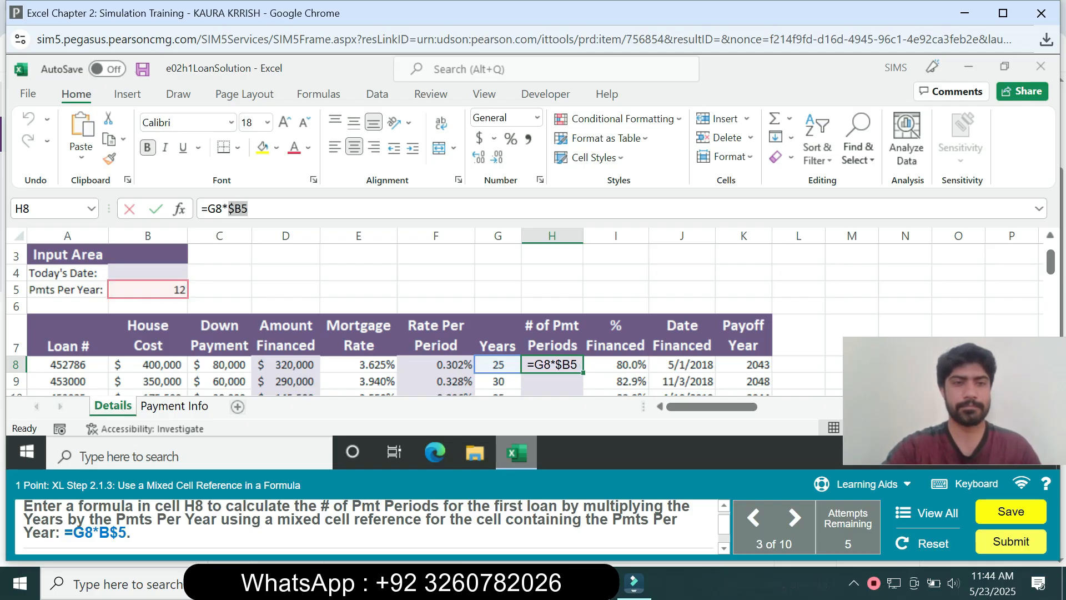
key(F4)
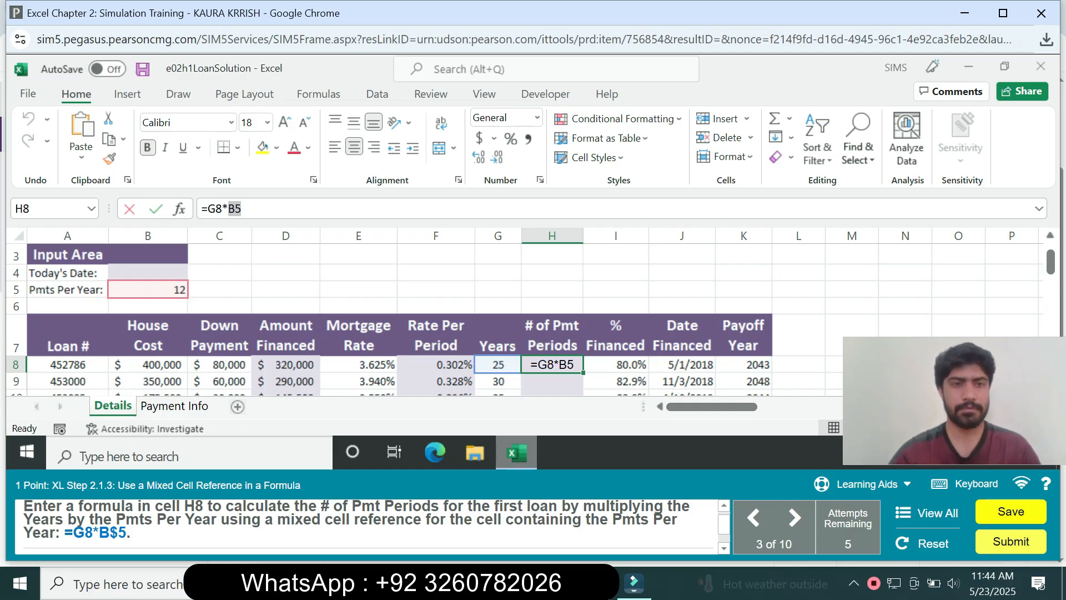
click(235, 208)
text($)
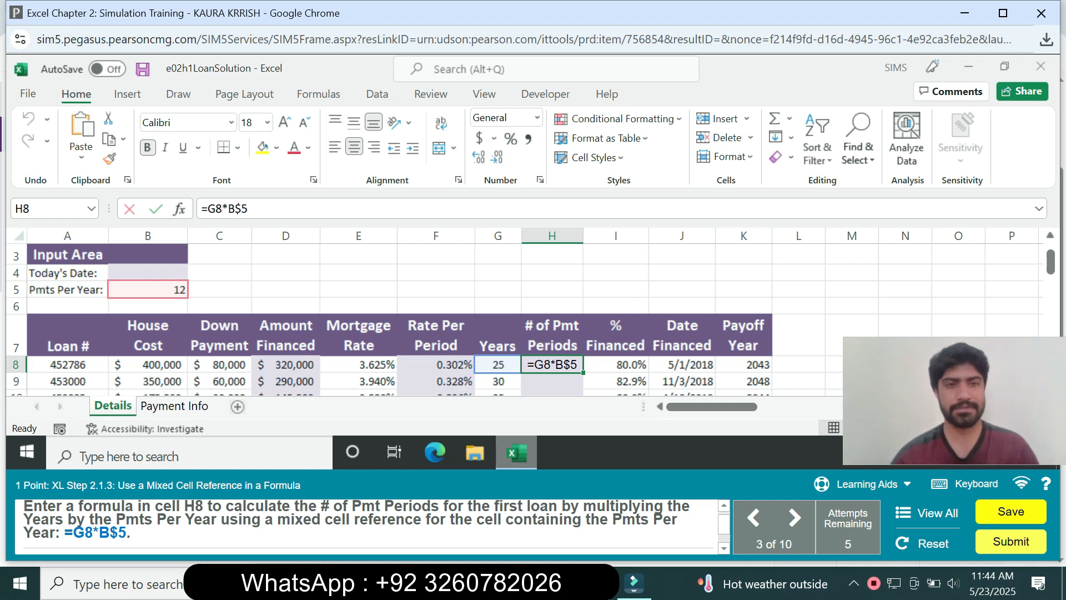
key(Return)
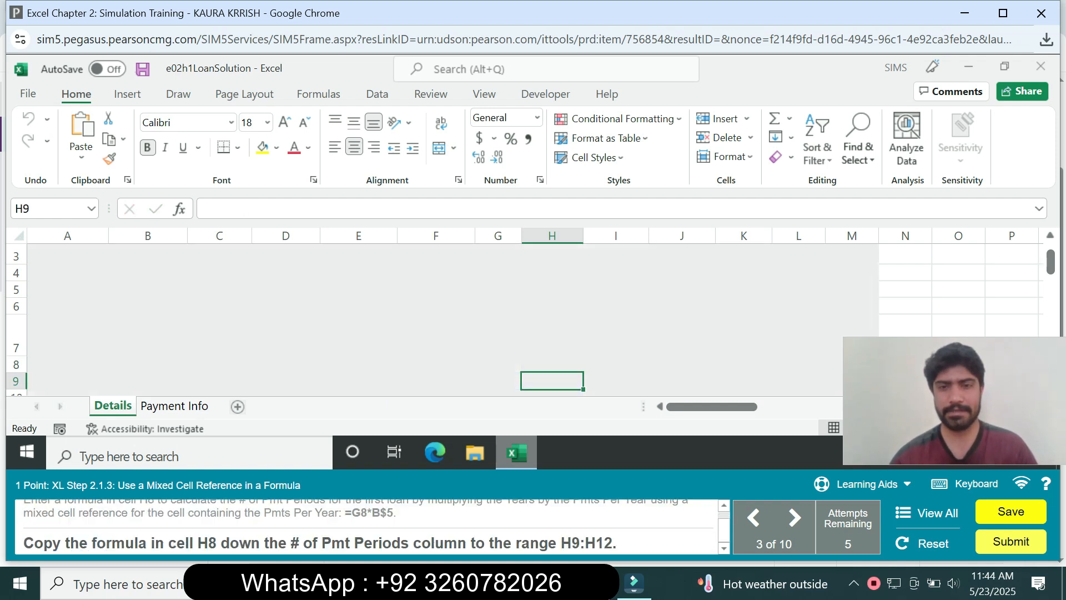
click(552, 365)
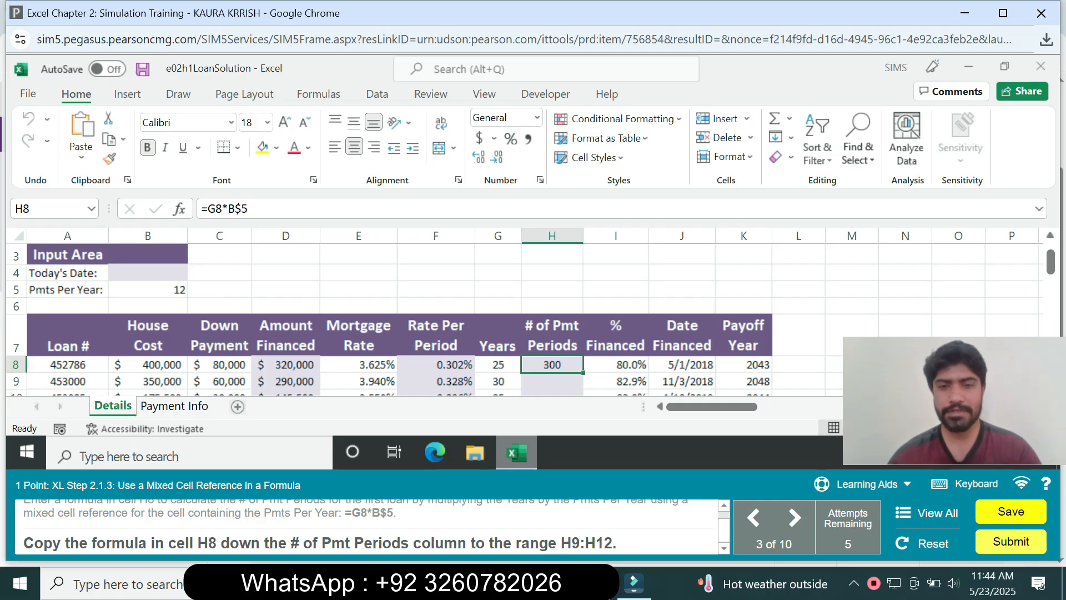
double_click(583, 372)
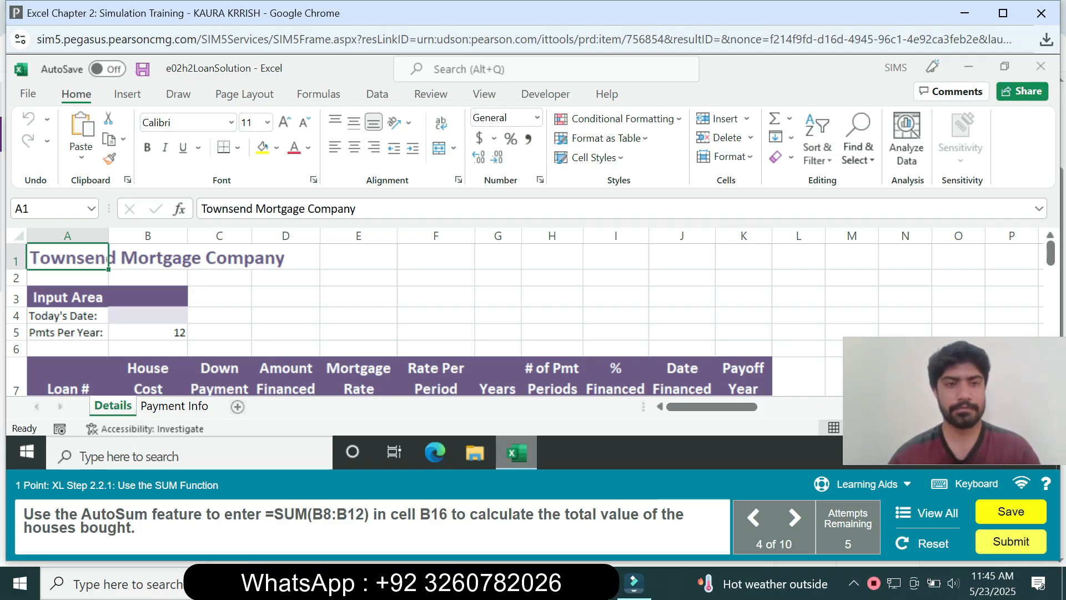
Enter the formula =SUM(B8:B12) in cell B16 to calculate the total value of the houses bought
click(51, 209)
text(B16)
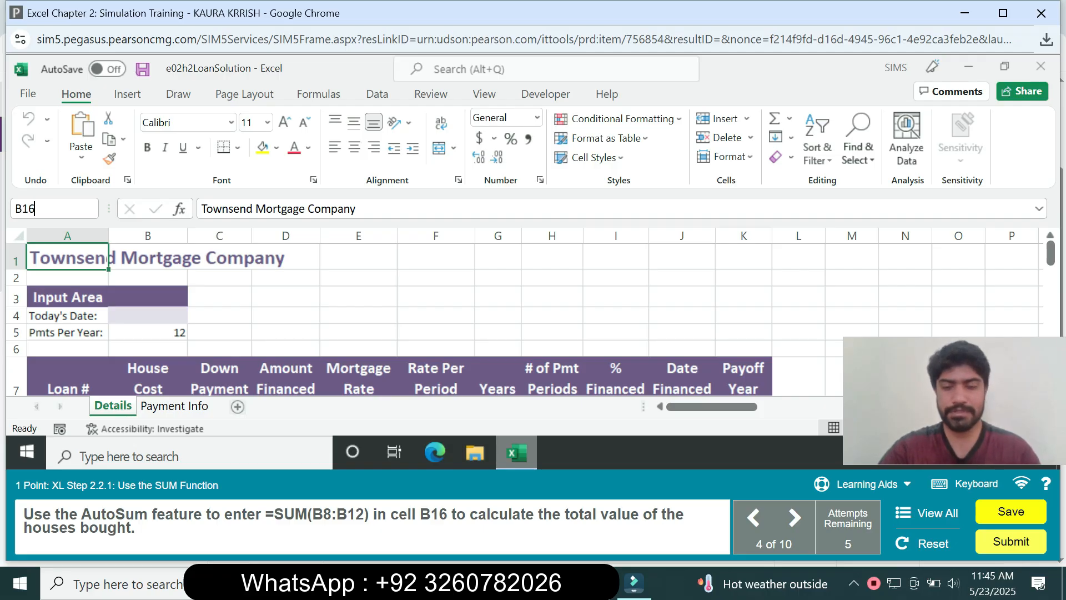
key(Return)
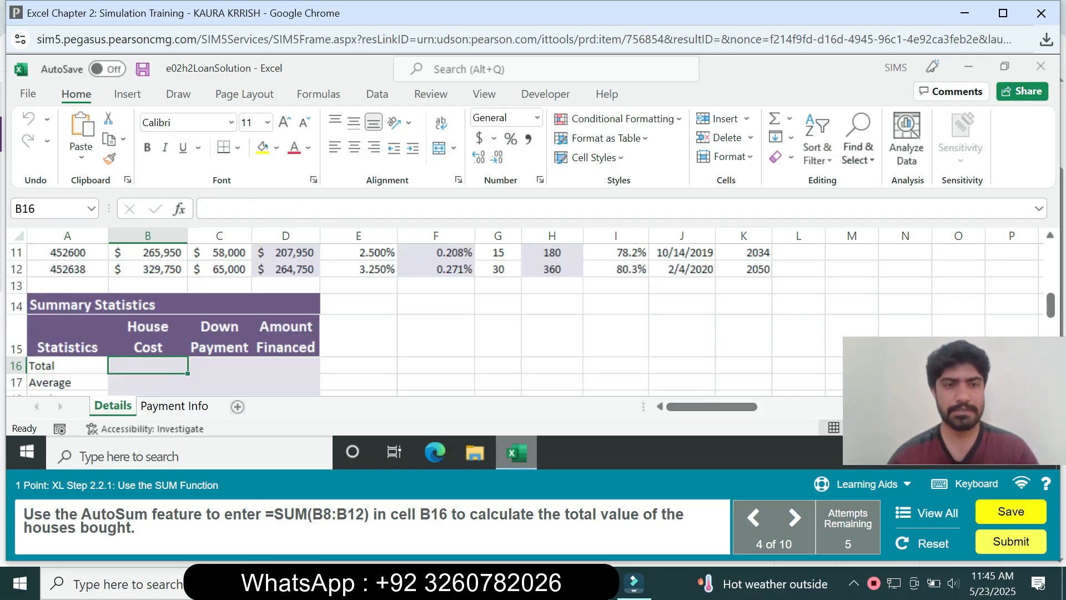
text(=)
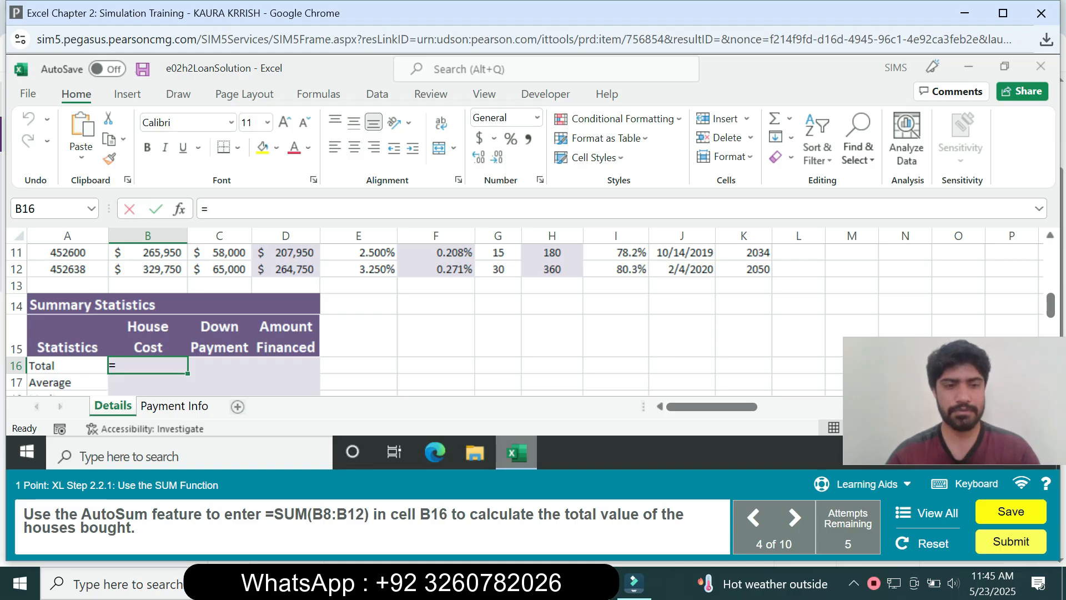
text(sum)
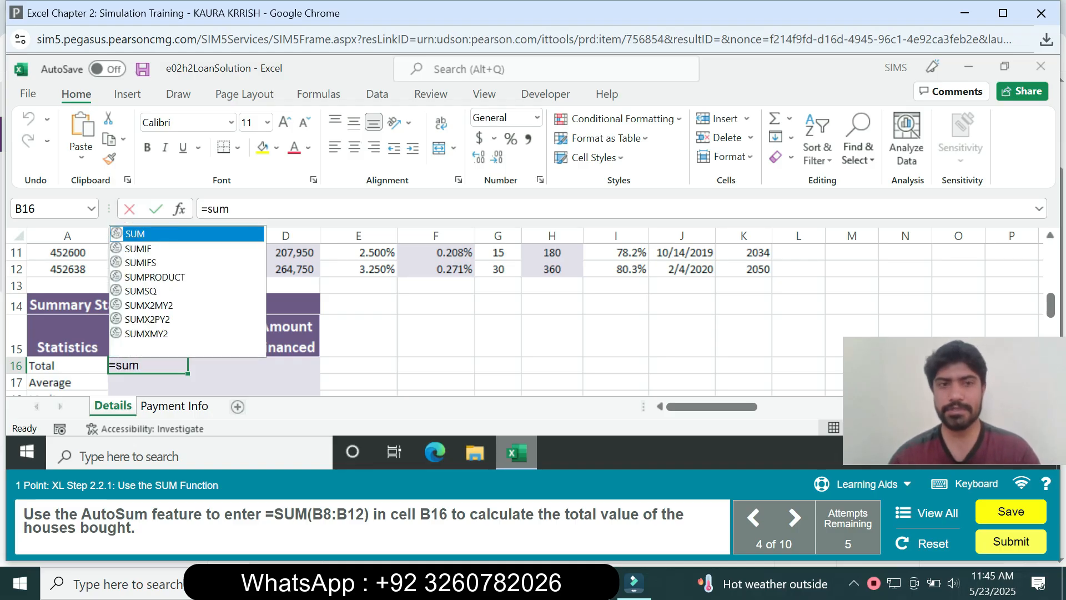
key(Tab)
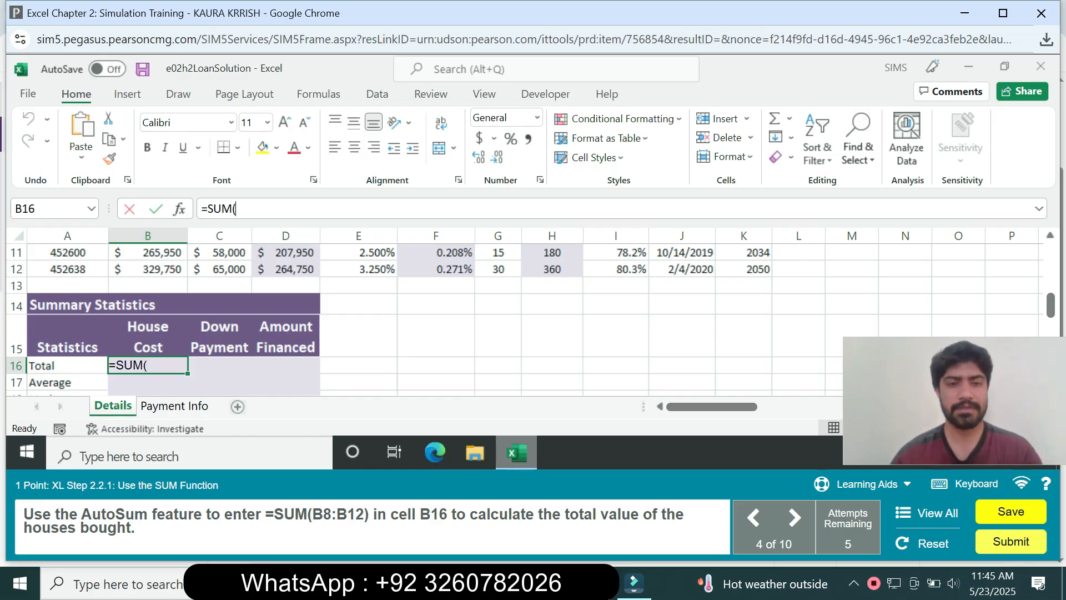
text(B8:B12)
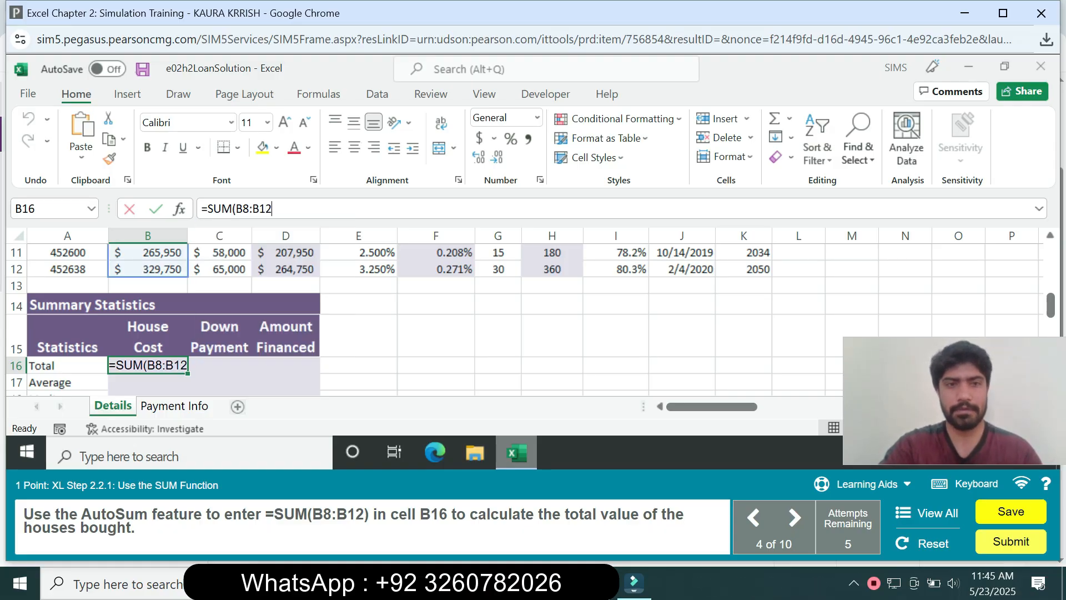
text())
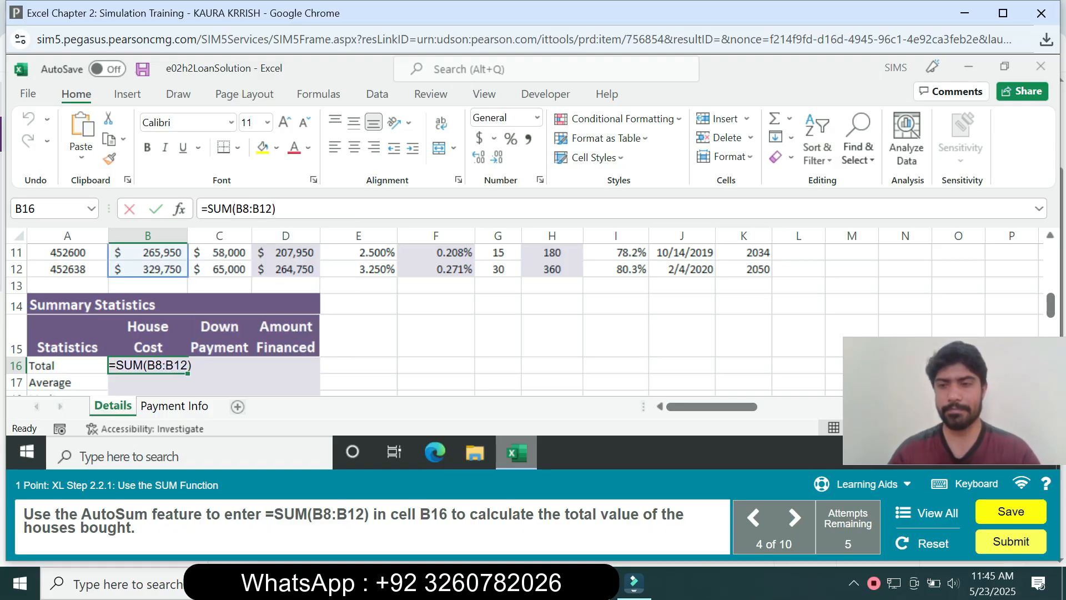
key(Return)
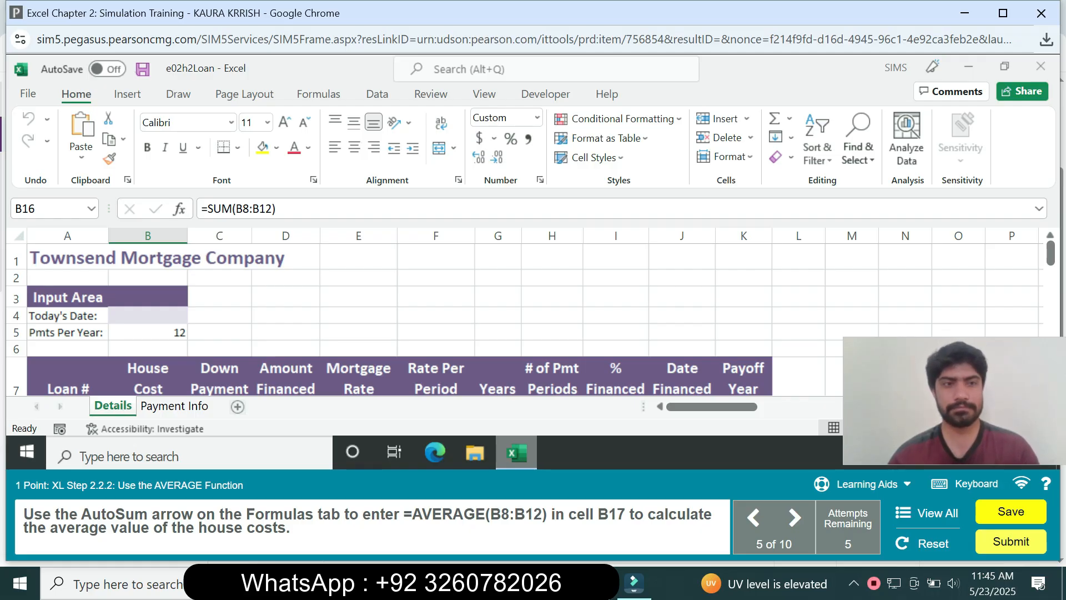
Enter the formula =AVERAGE(B8:B12) in cell B17 to calculate the average value of the house costs
click(46, 209)
text(B17)
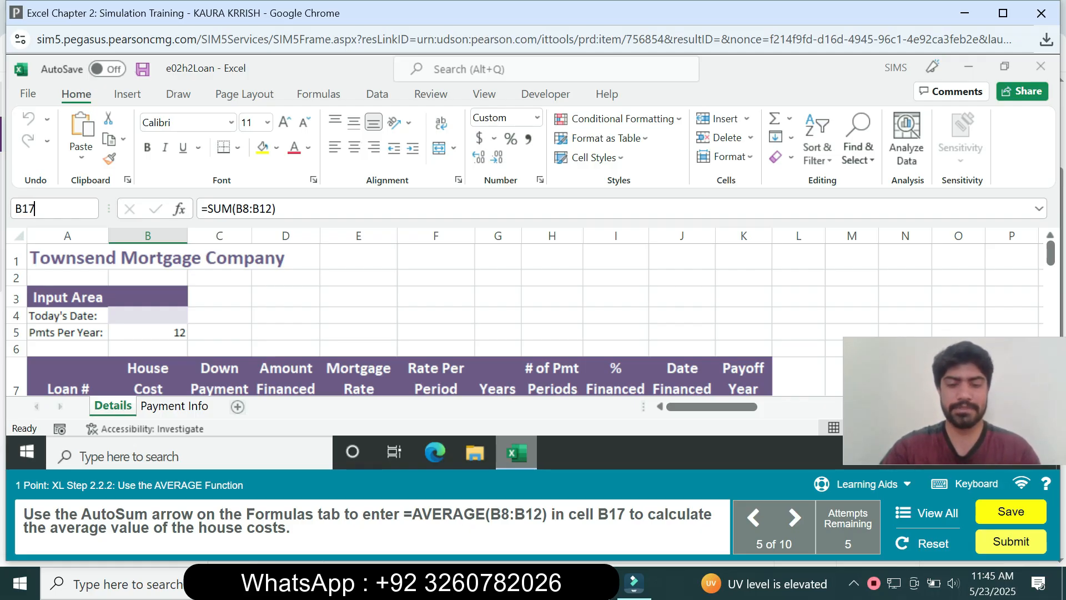
key(Return)
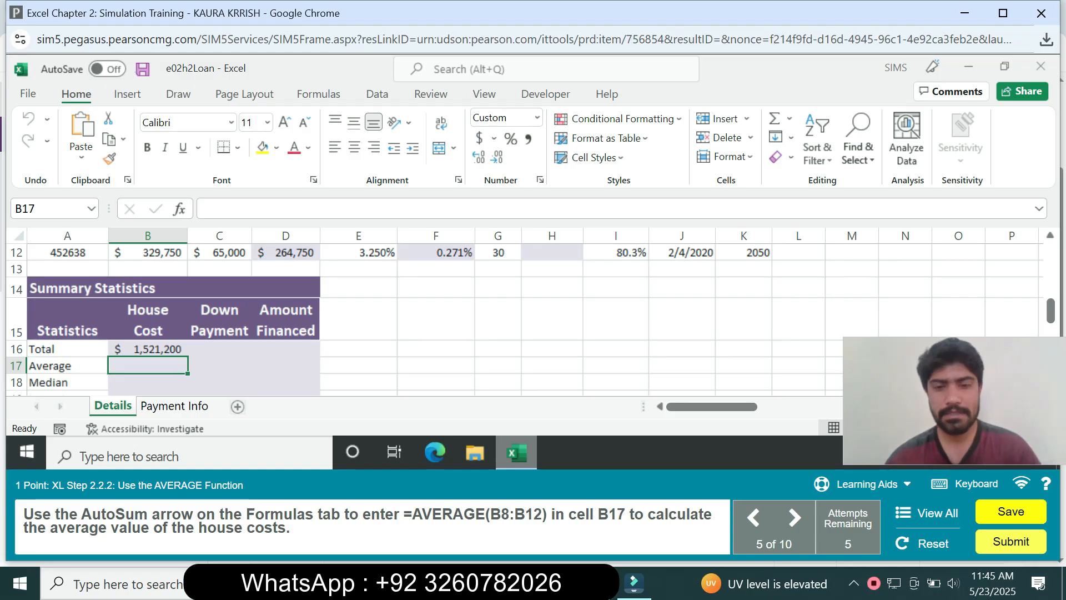
text(=)
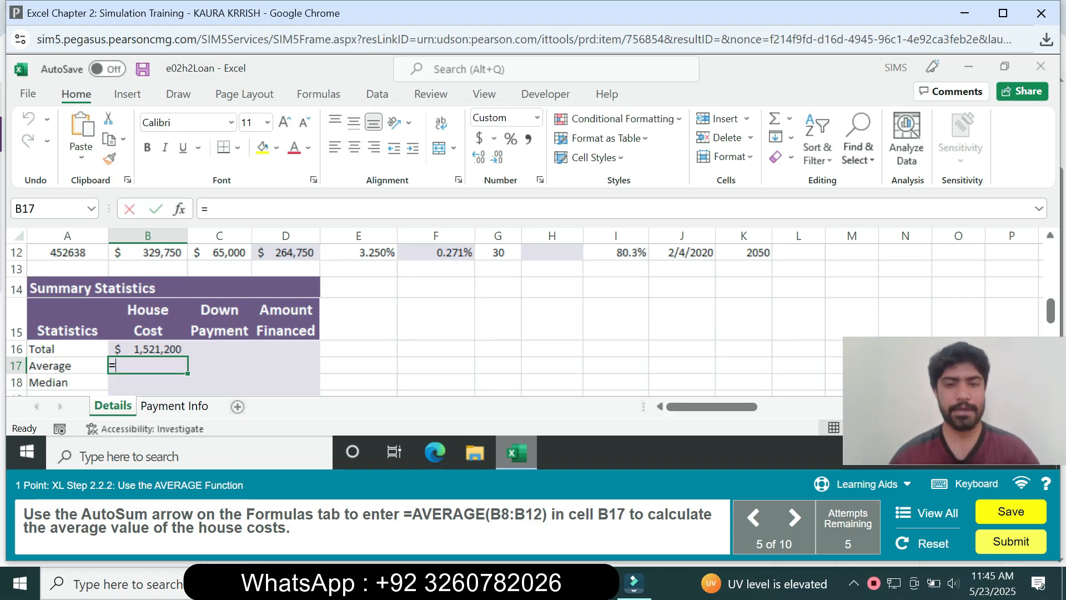
text(aver)
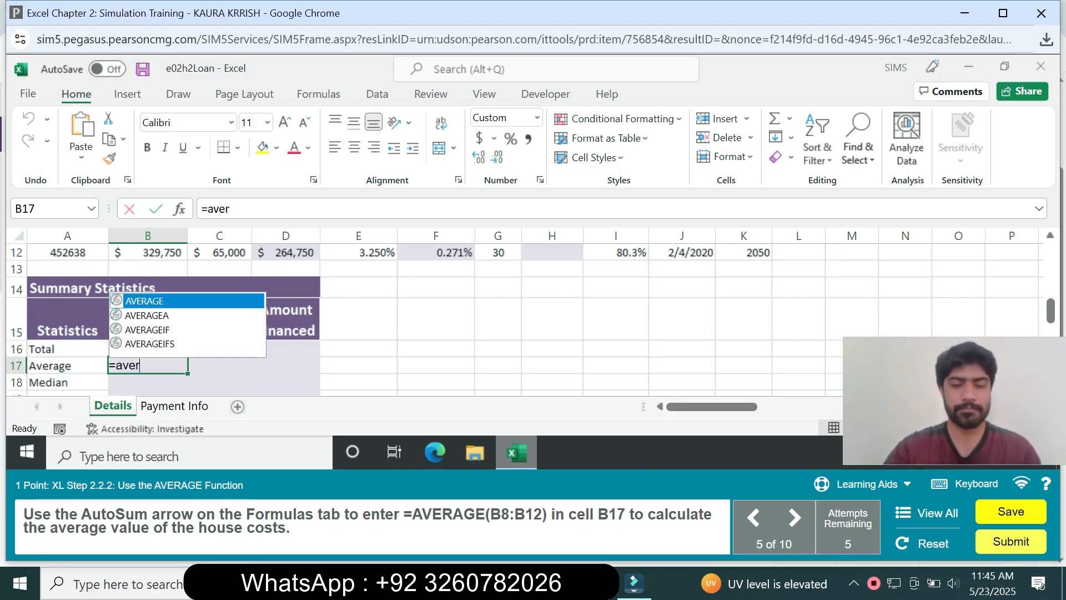
text(ge)
key(BackSpace)
key(BackSpace)
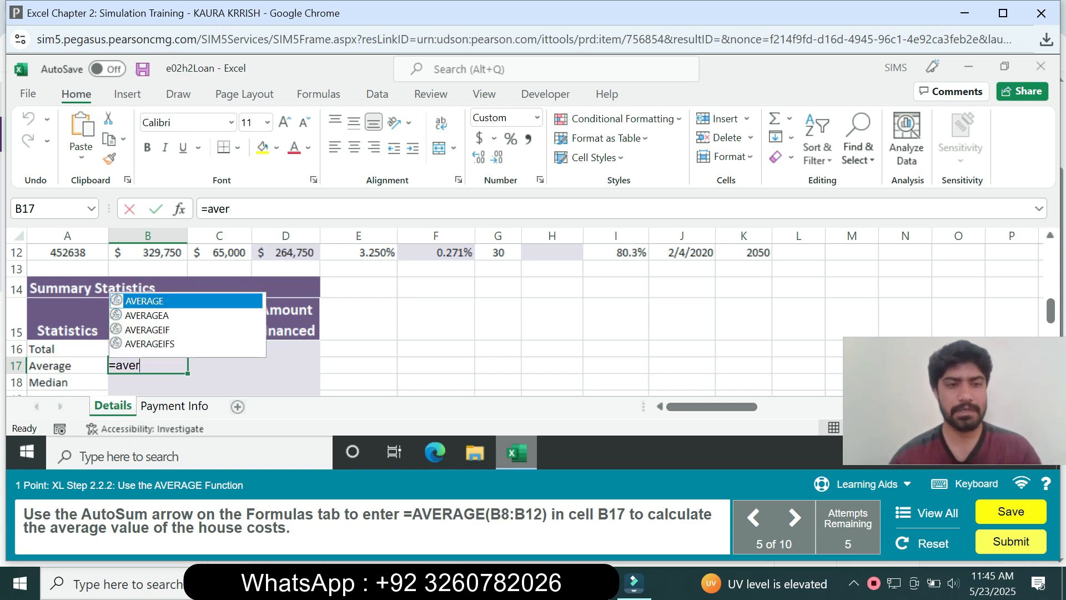
key(Tab)
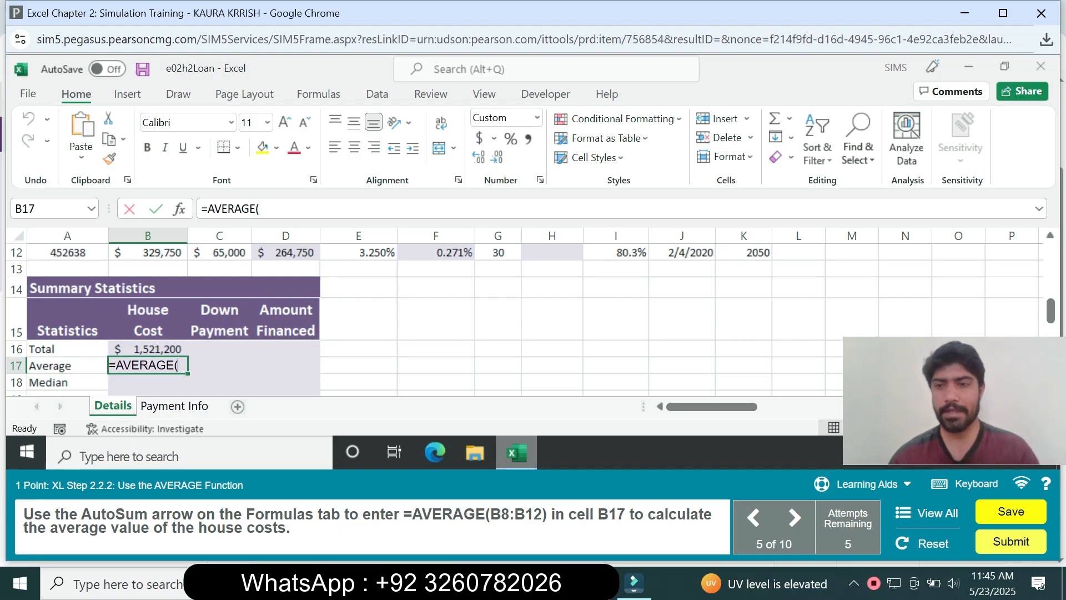
text(B8)
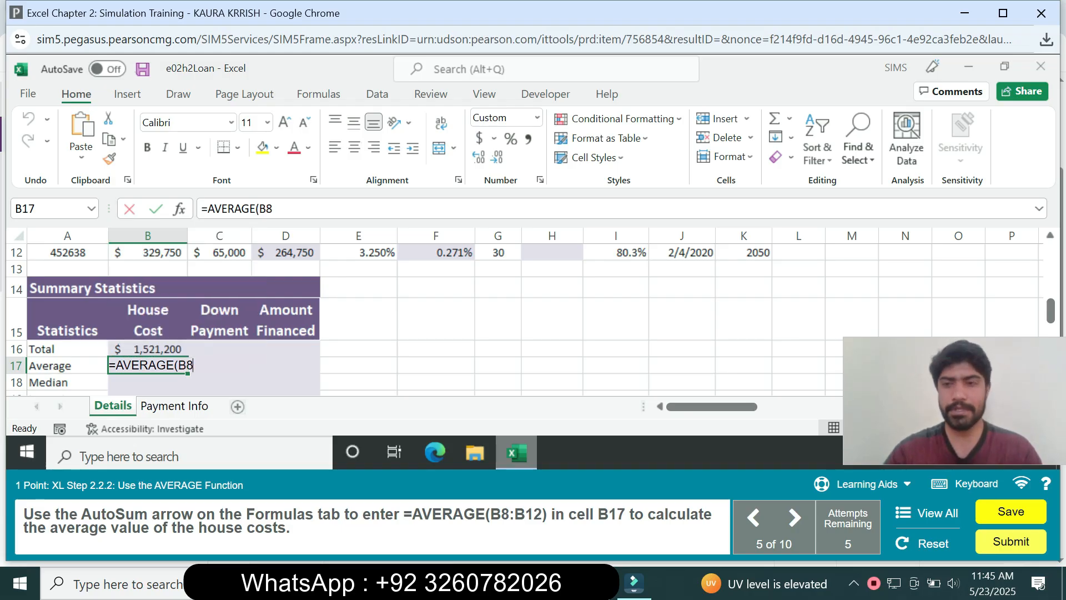
text(:B)
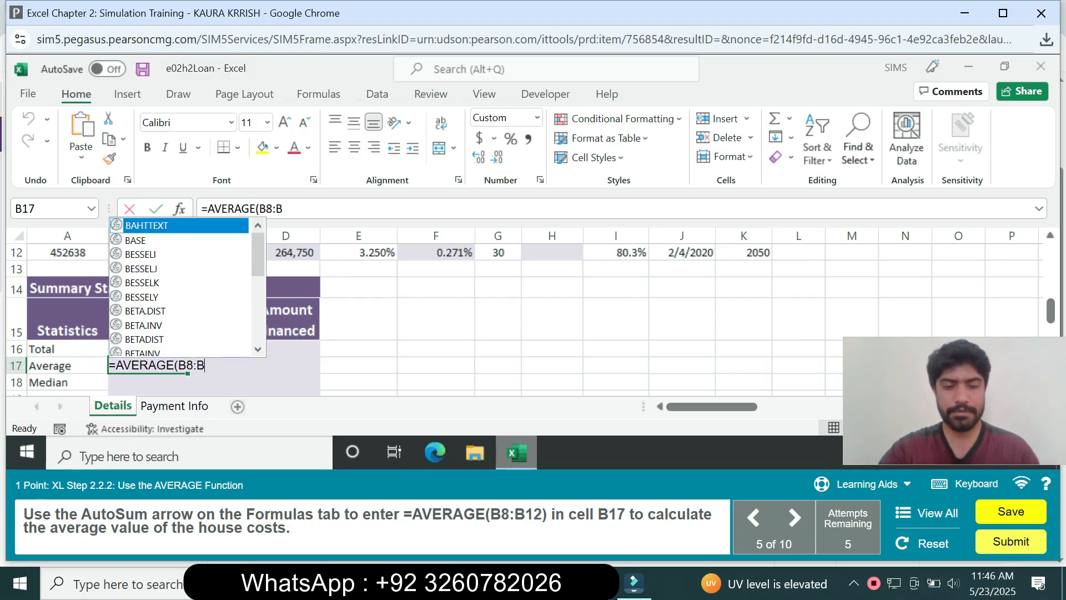
text(12))
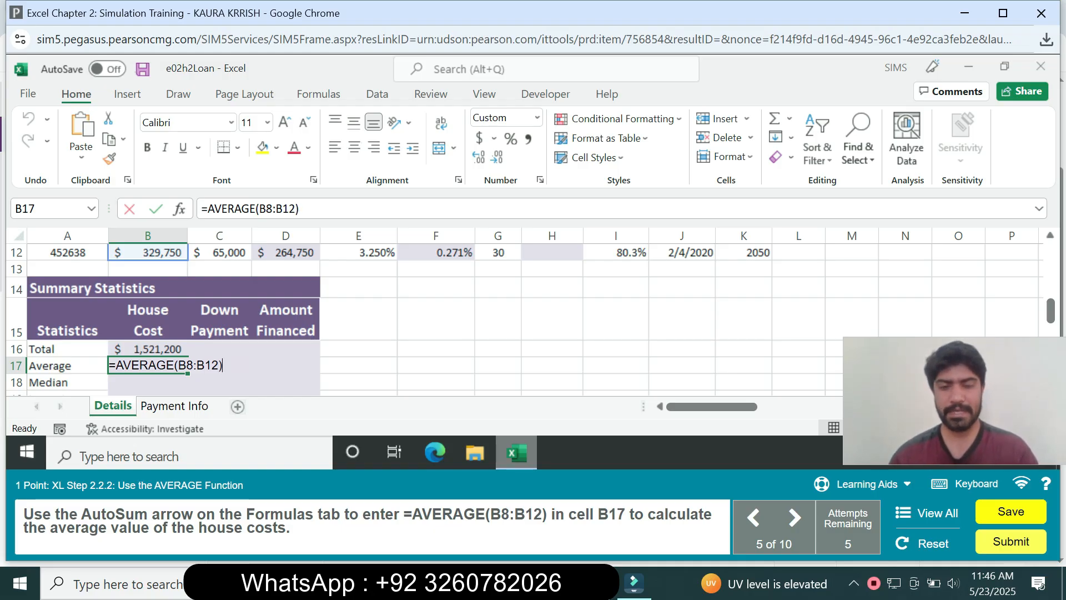
key(Return)
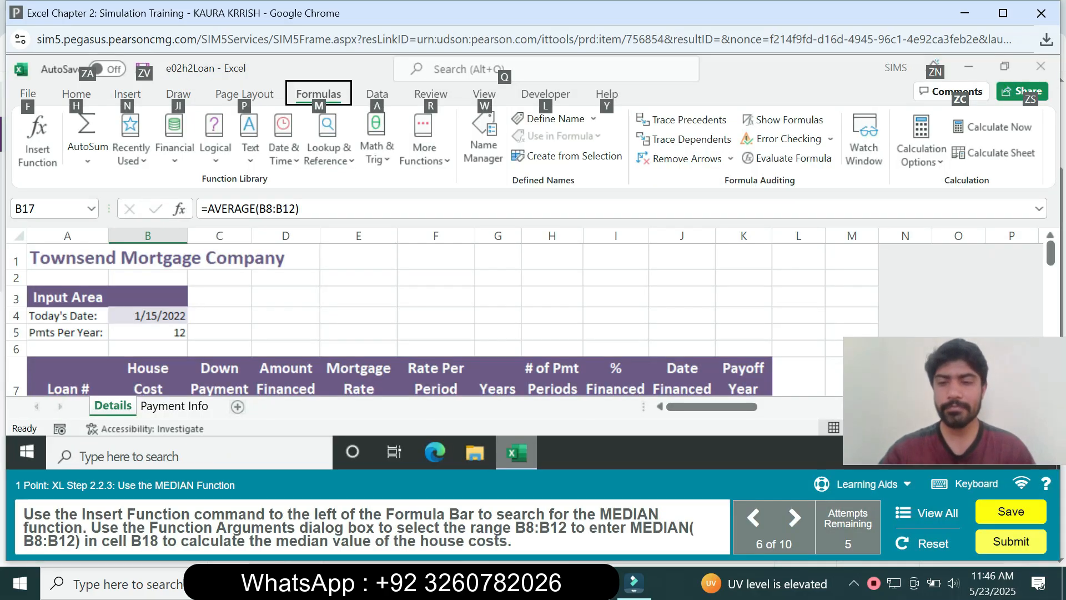
Enter the formula =MEDIAN(B8:B12) in cell B18 to calculate the median value of the house costs
click(436, 315)
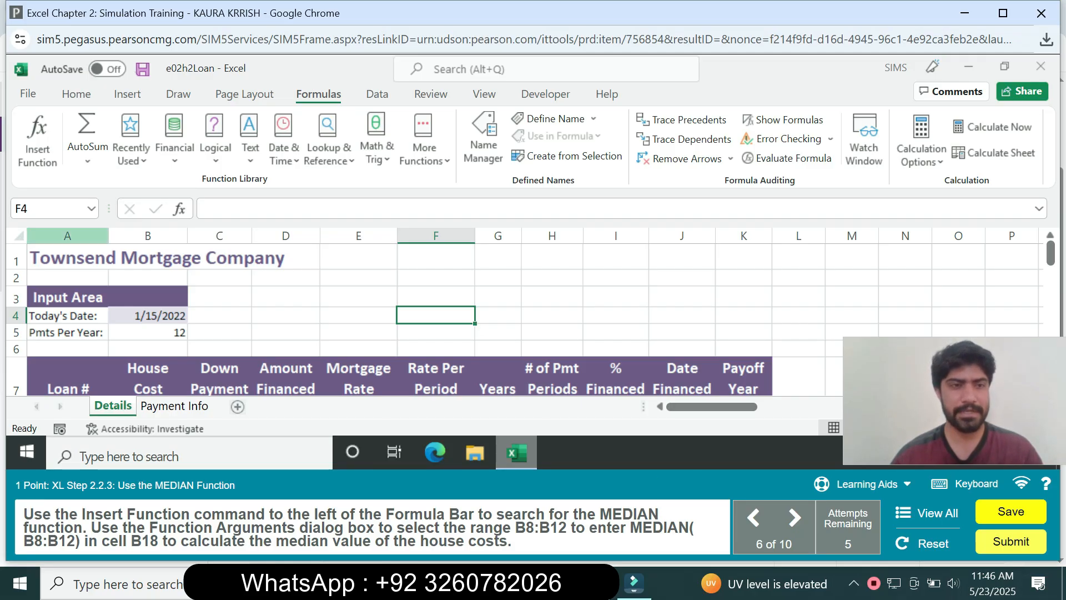
click(47, 209)
text(B18)
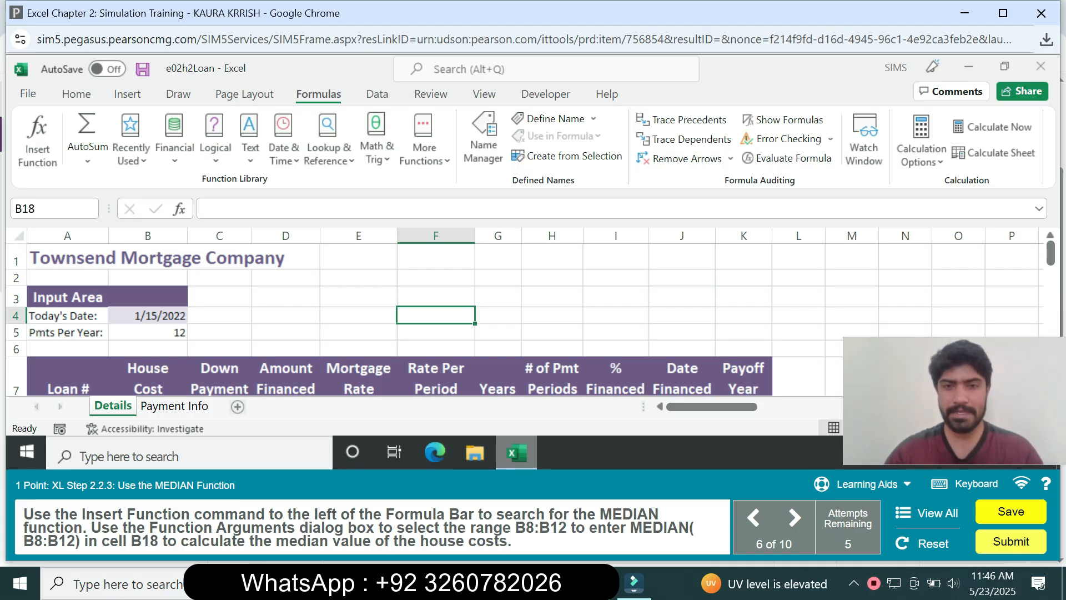
key(Return)
text(=med)
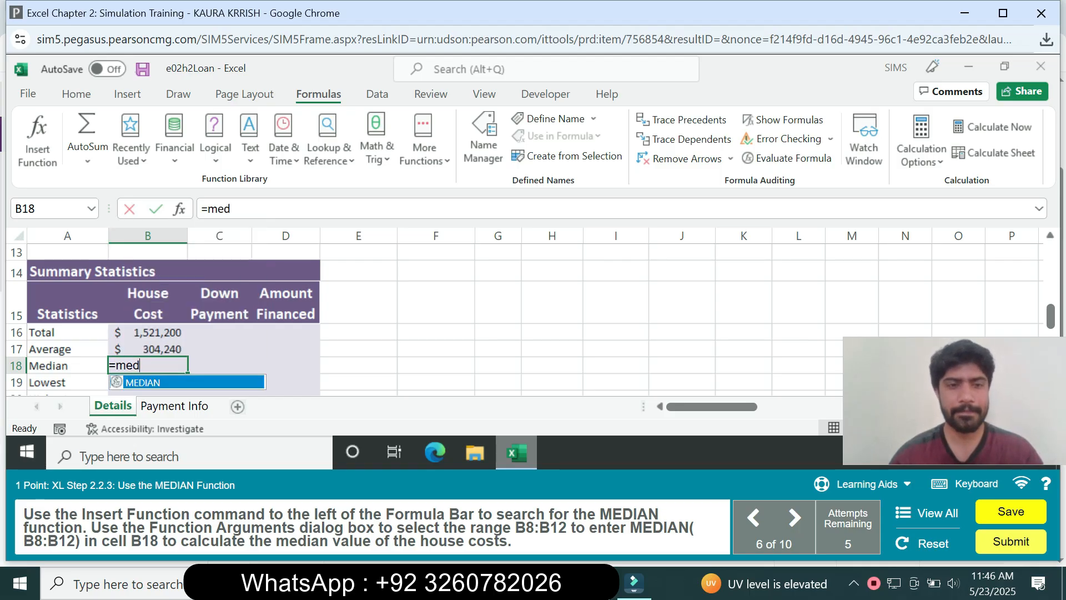
key(Tab)
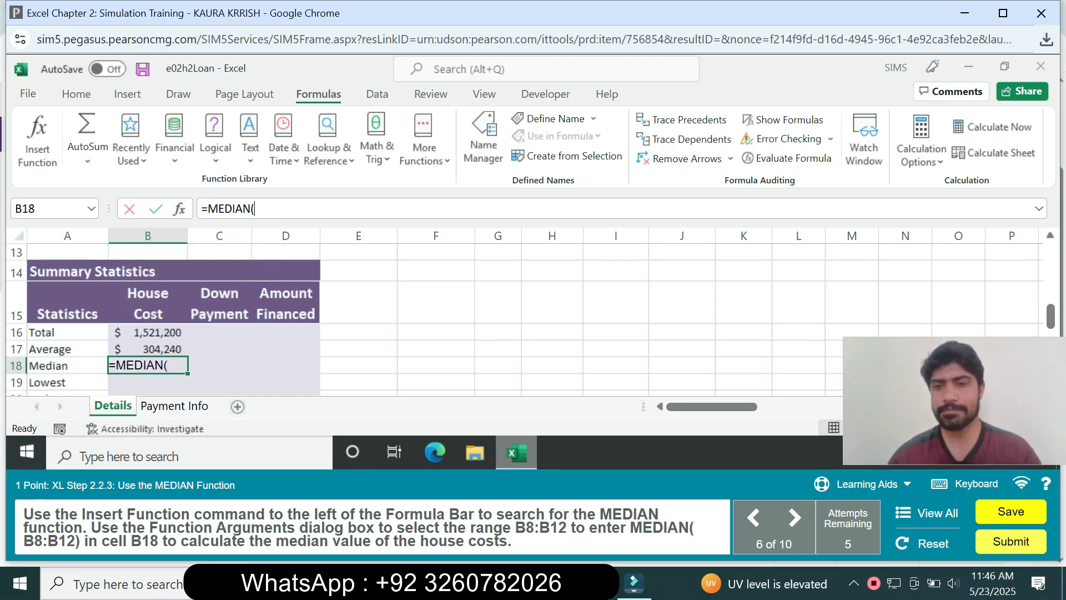
text(B)
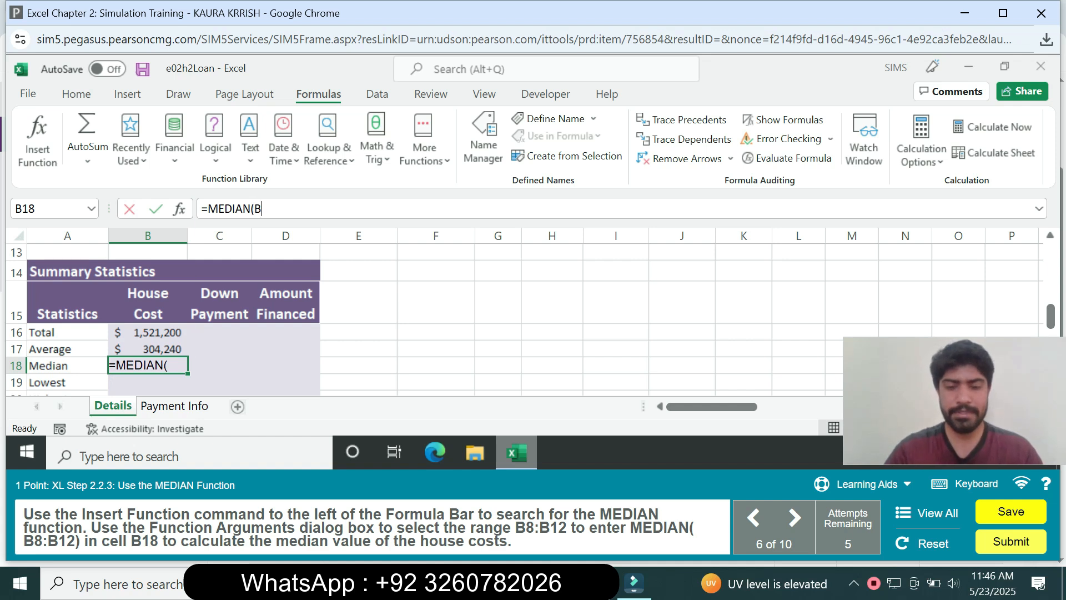
text(8:B)
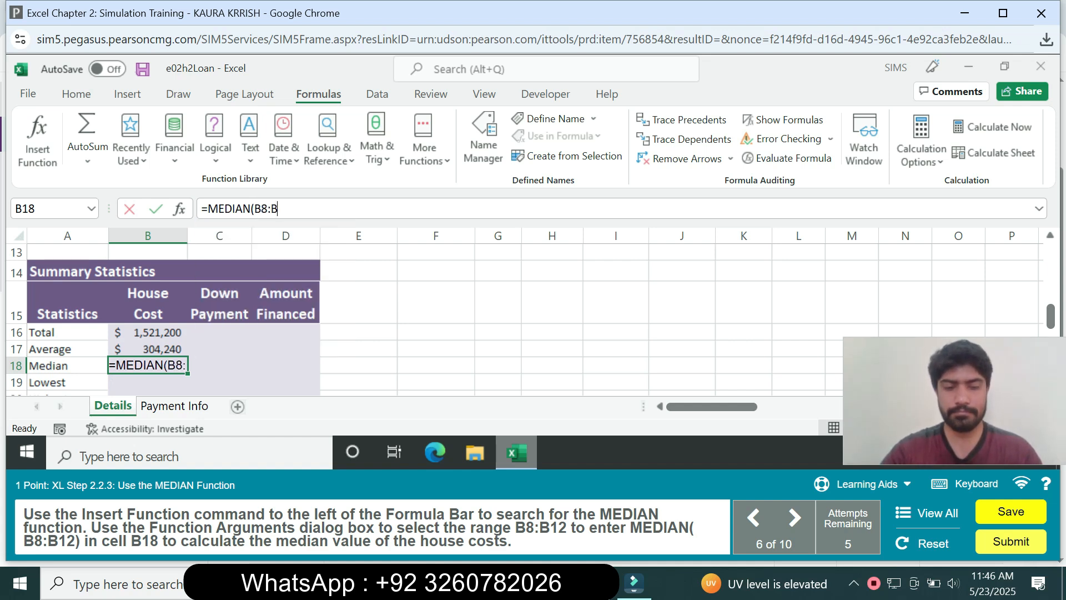
text(12))
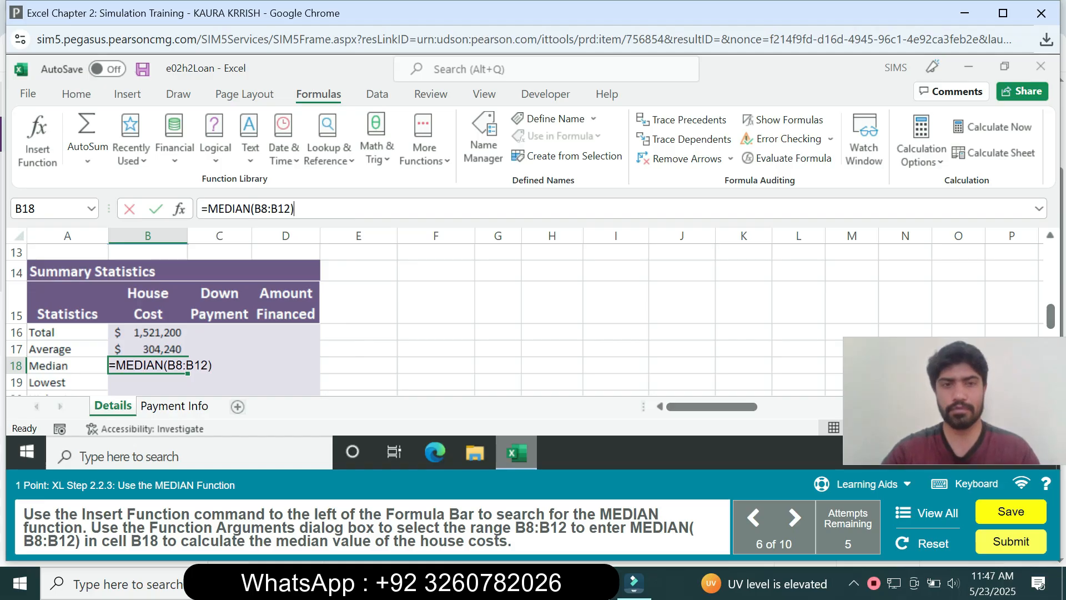
key(Return)
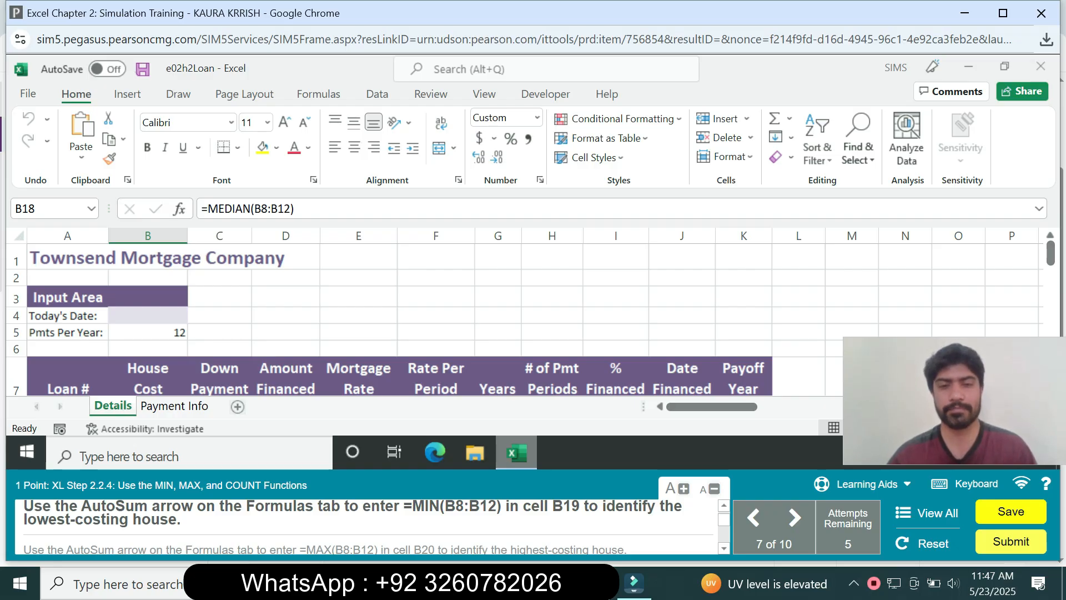
Enter the formula =MIN(B8:B12) in cell B19 to identify the lowest-costing house
click(50, 209)
text(B19)
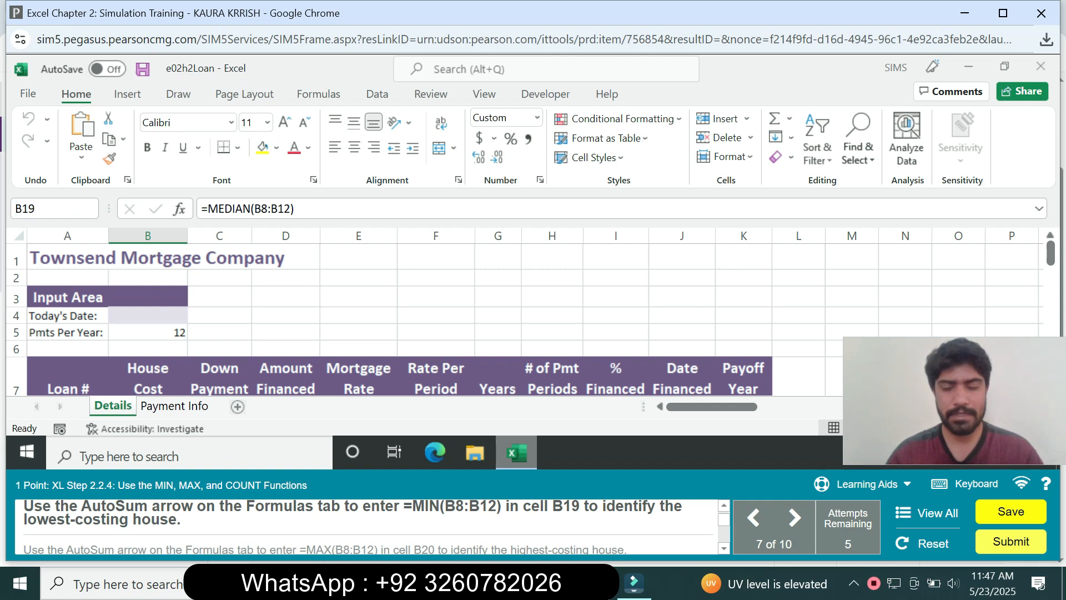
key(Return)
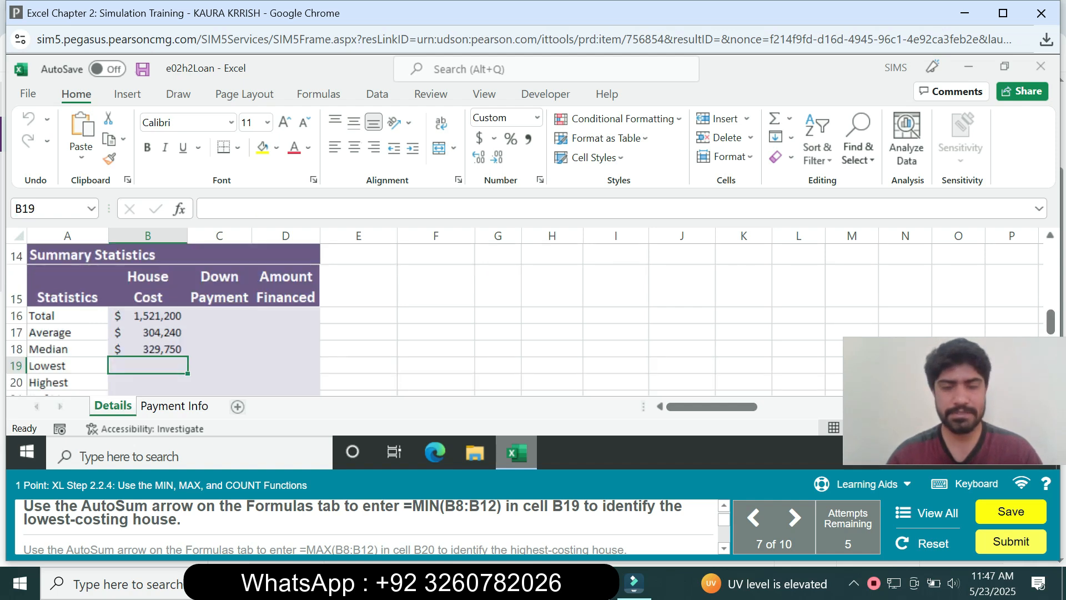
text(=min)
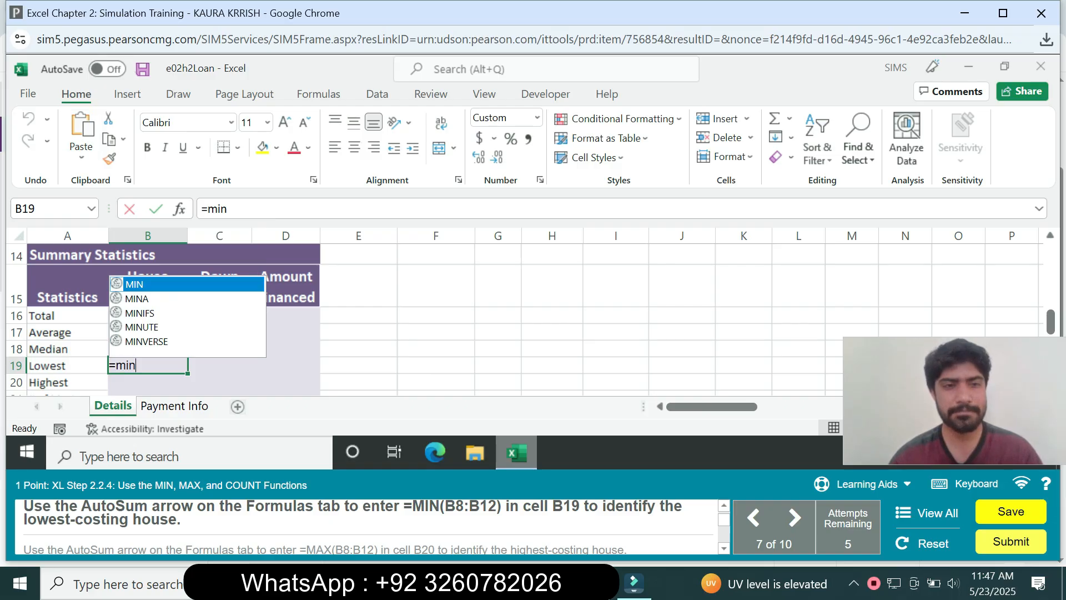
key(Tab)
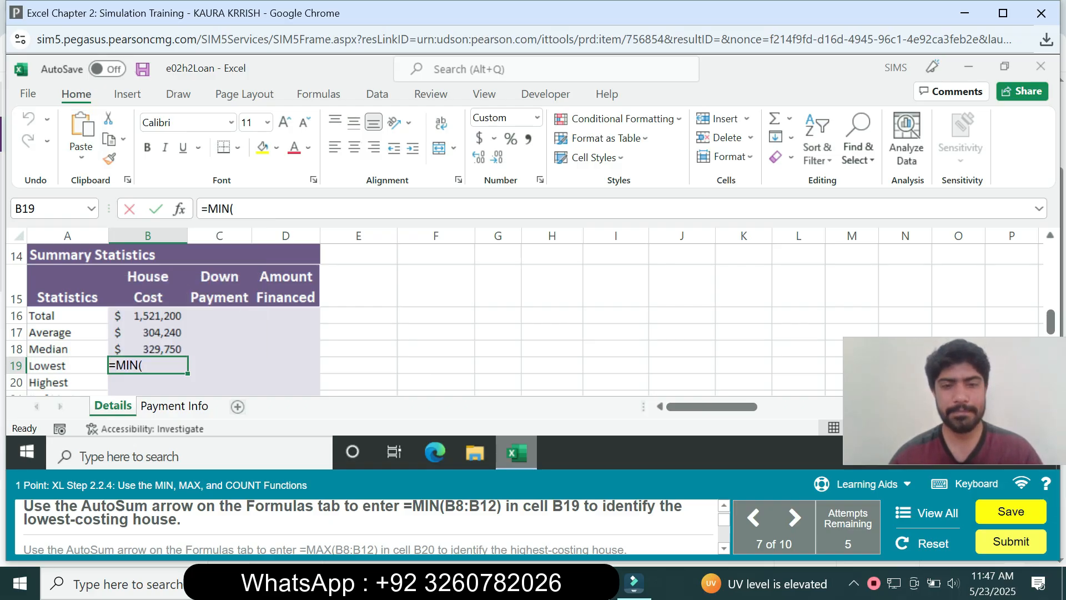
text(B)
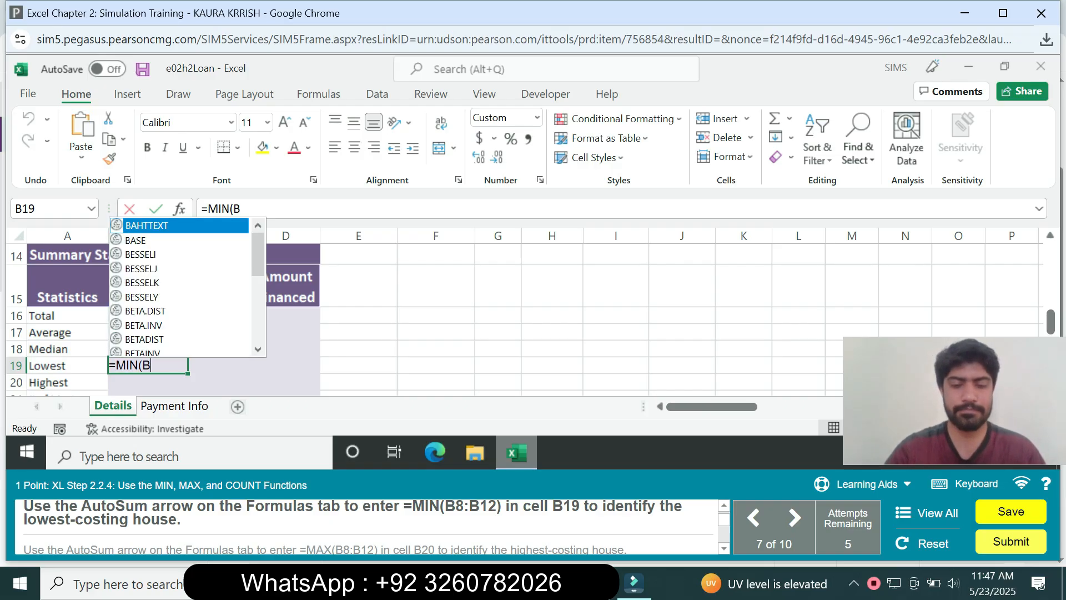
text(8:B12)
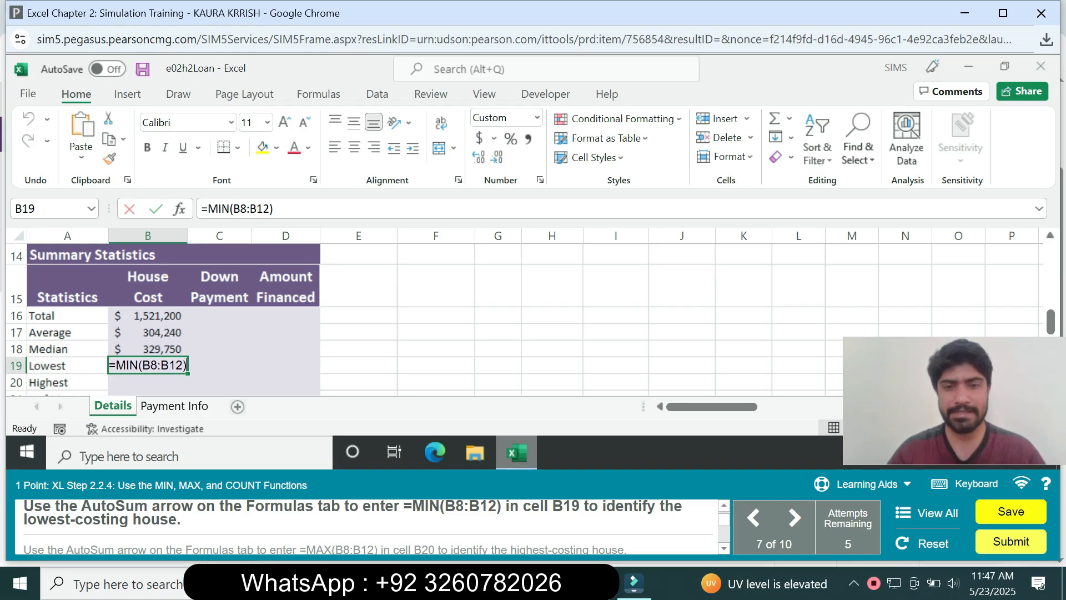
key(Return)
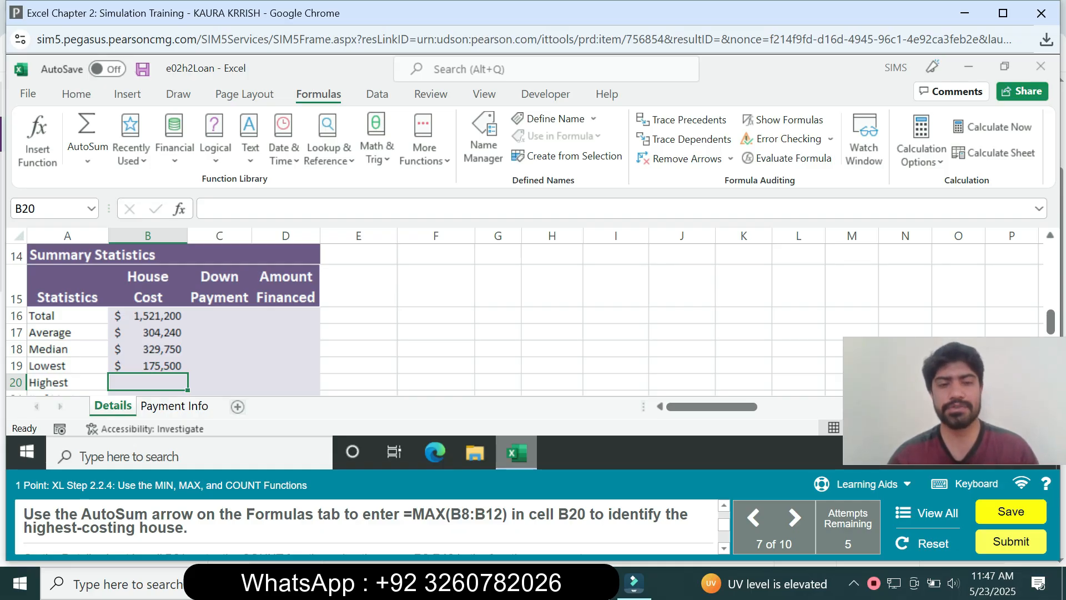
Enter the formula =MAX(B8:B12) in cell B20 to identify the highest-costing house
click(49, 209)
text(B20)
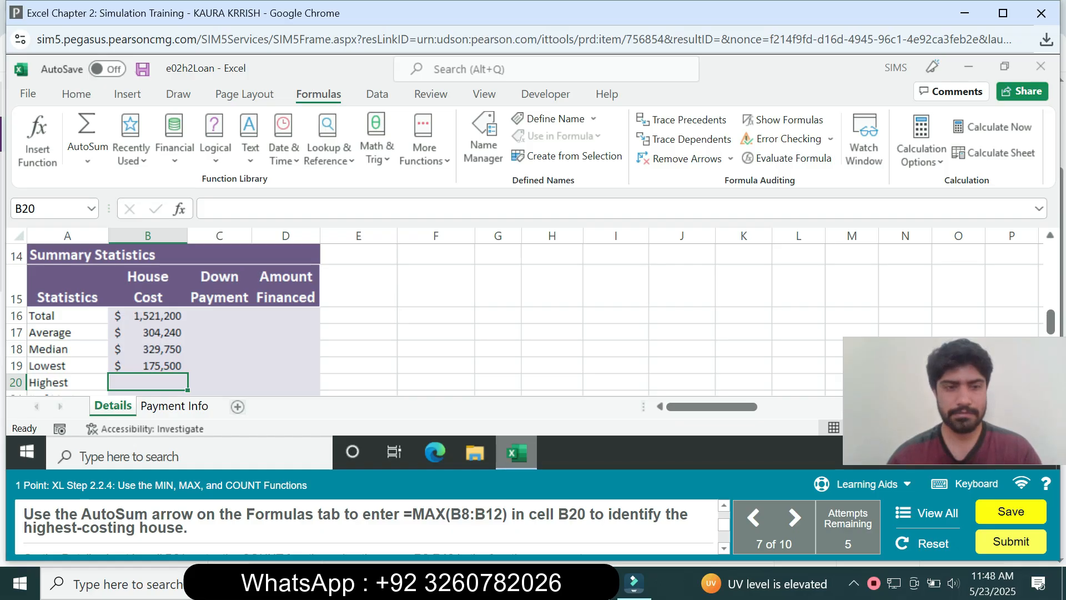
text(=max)
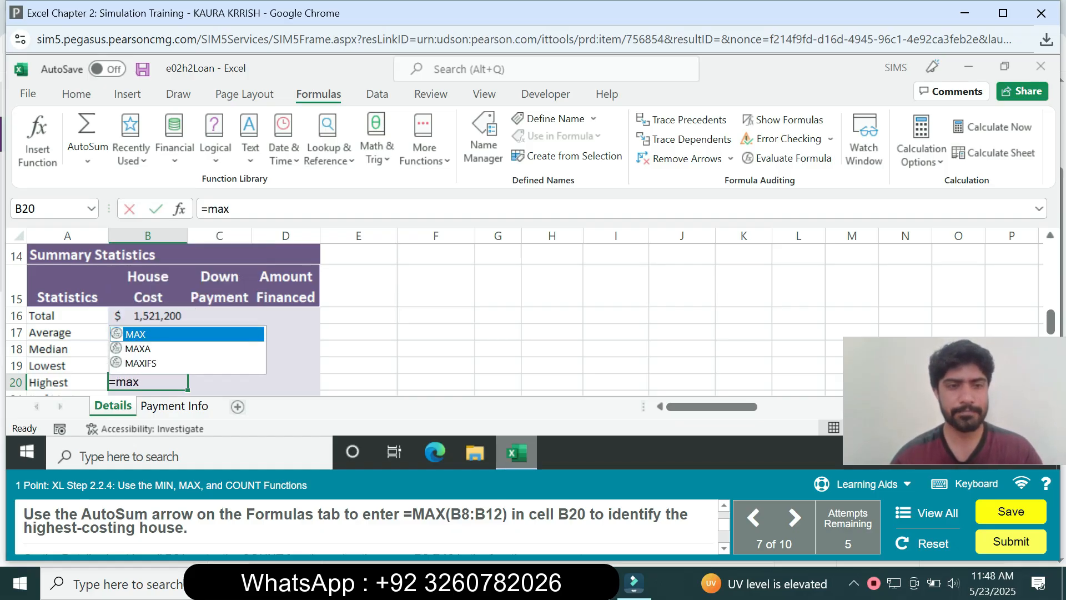
key(Tab)
text(B8:B12))
key(Return)
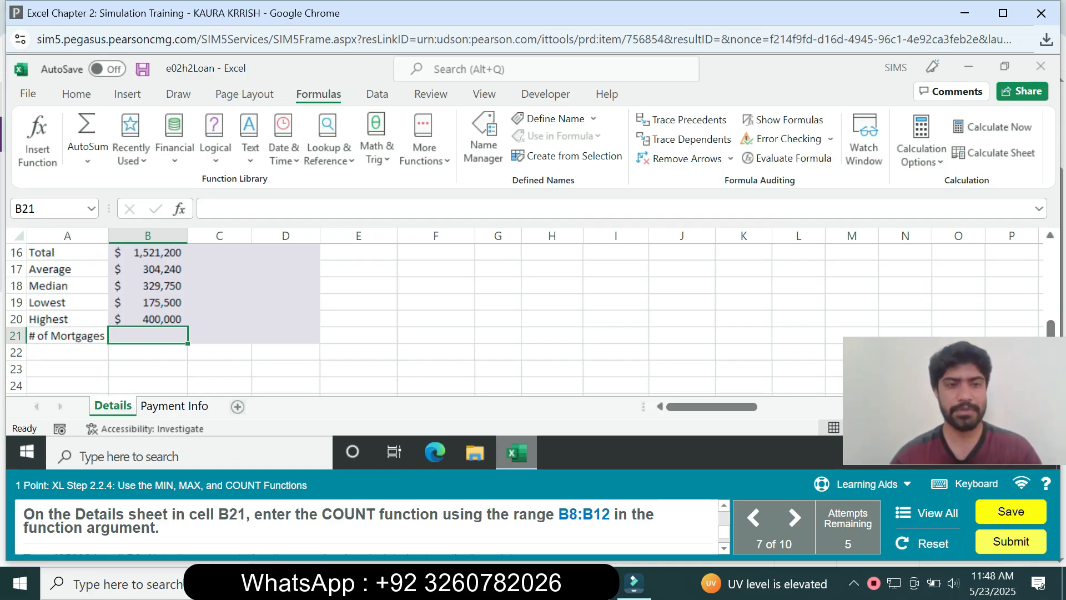
Enter the formula =COUNT(B8:B12) in cell B21 to count the number of mortgages
text(=)
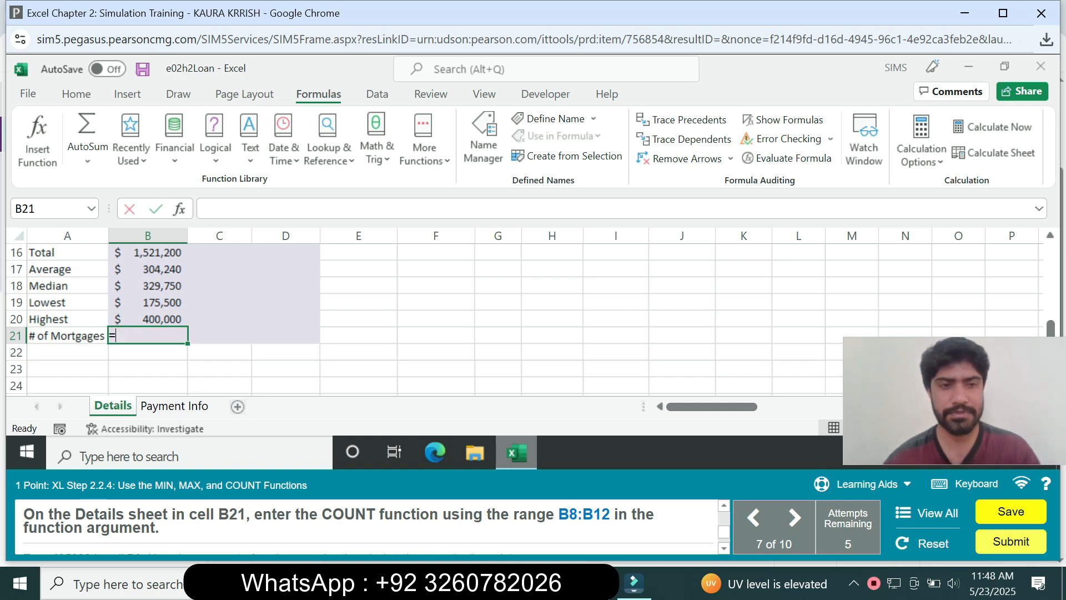
text(count)
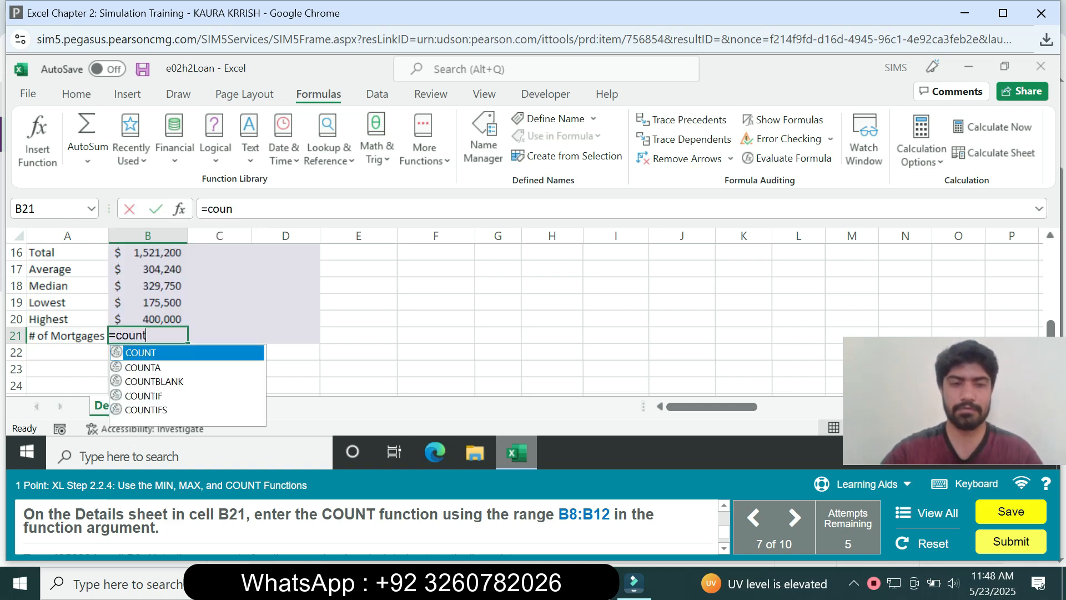
key(Tab)
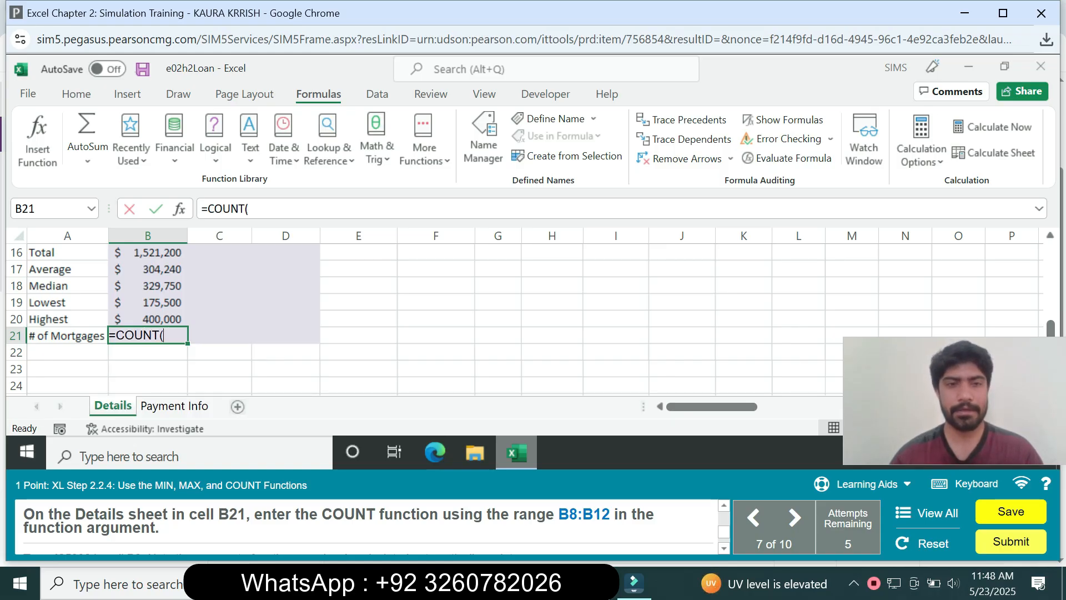
text(B8)
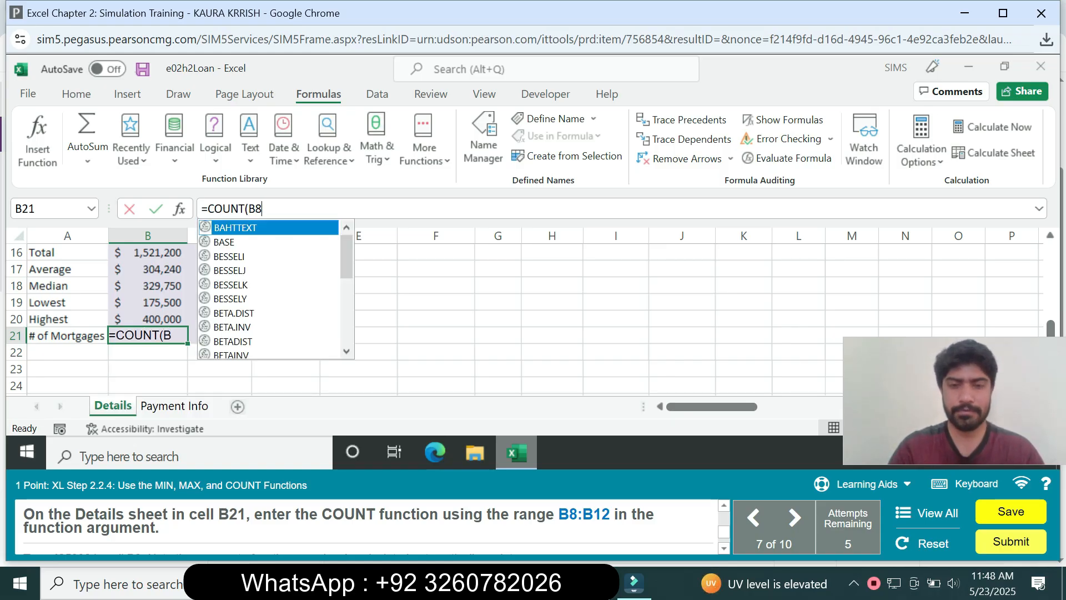
text(:B12)
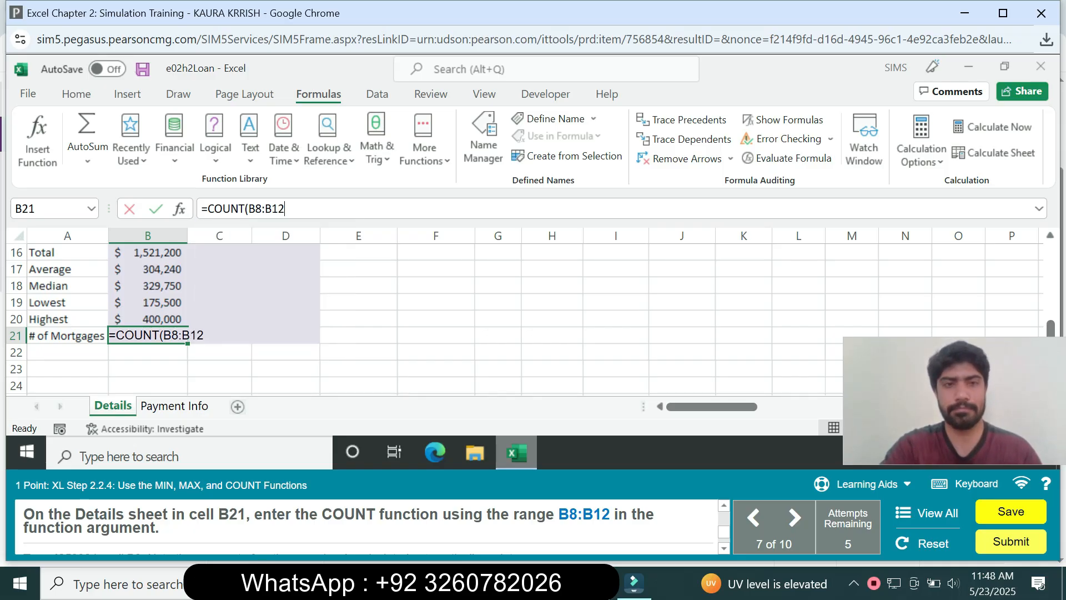
text())
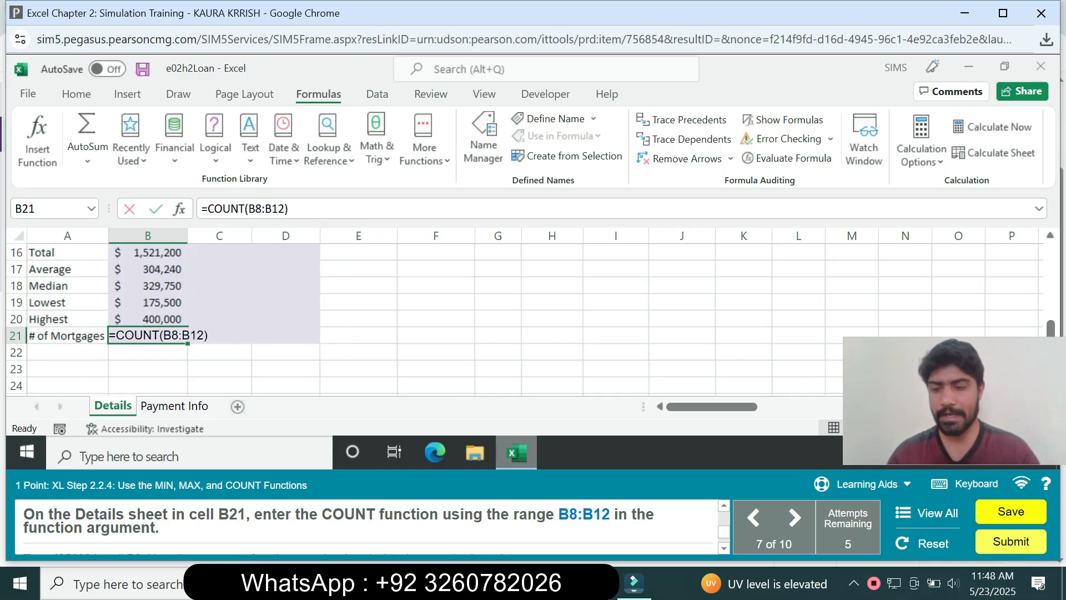
key(Return)
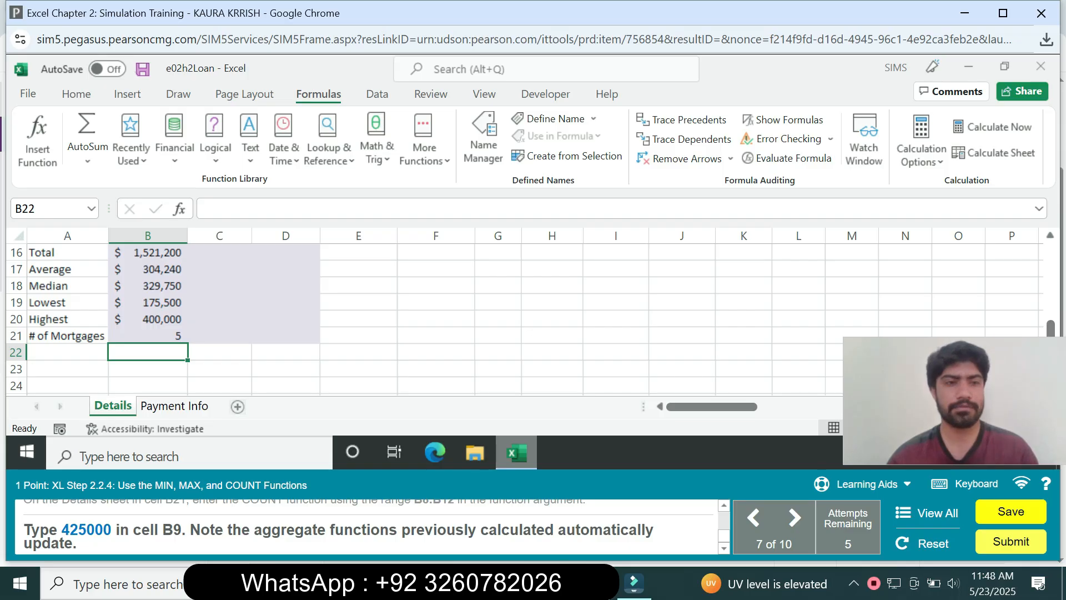
Change the house cost in cell B9 of the Details sheet to 425000
click(147, 336)
click(50, 209)
text(B9)
key(Return)
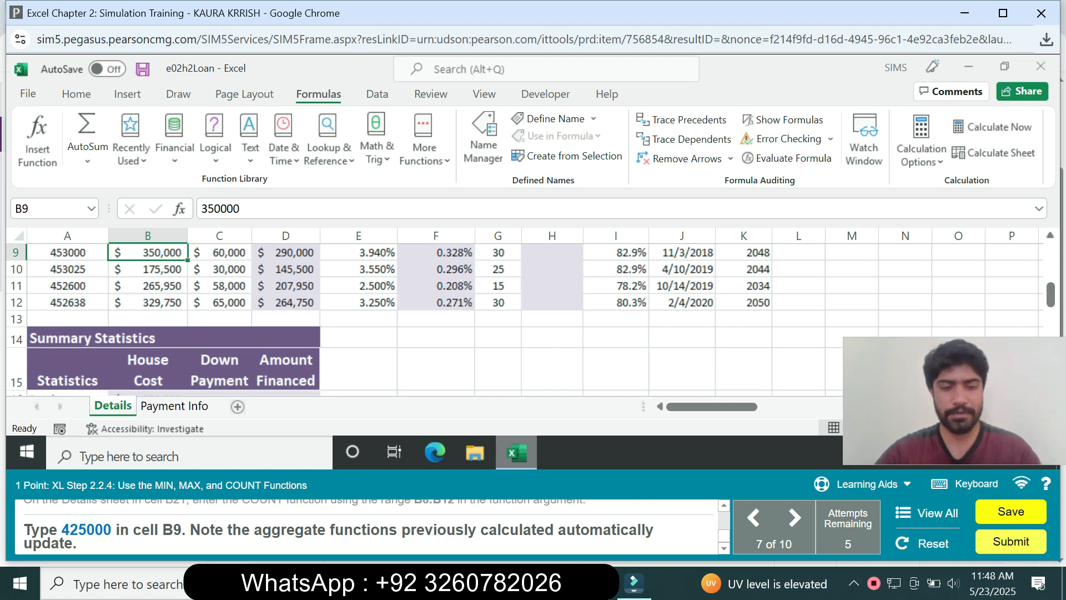
text(425)
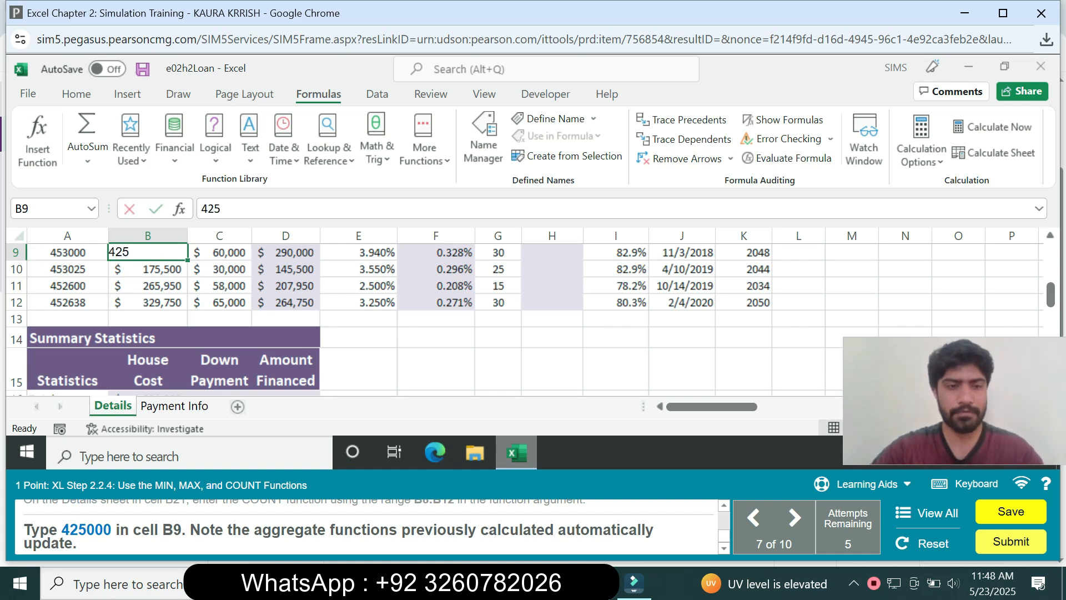
text(000)
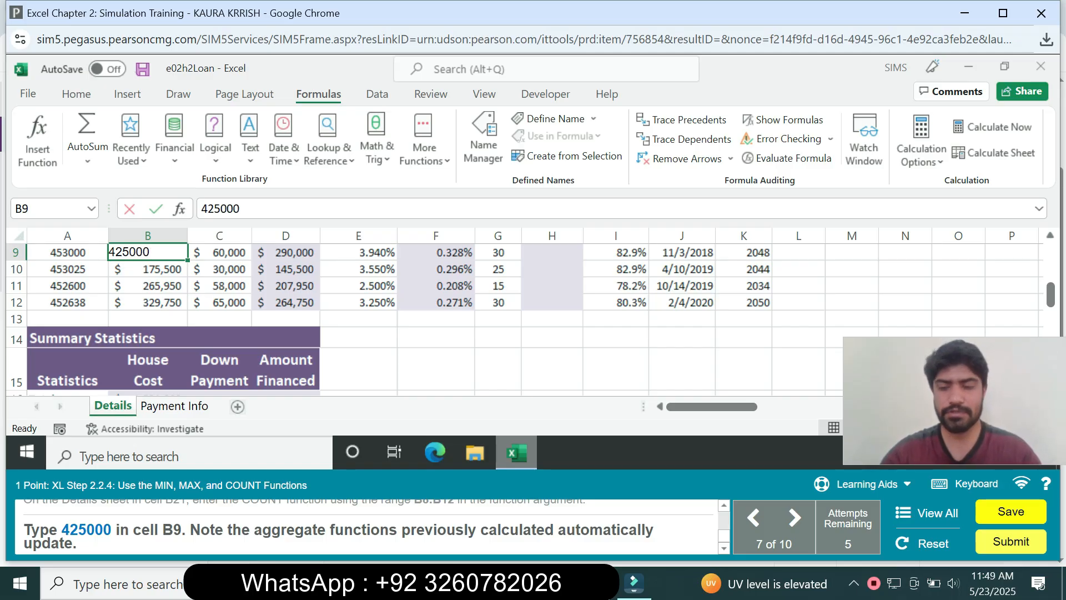
key(Return)
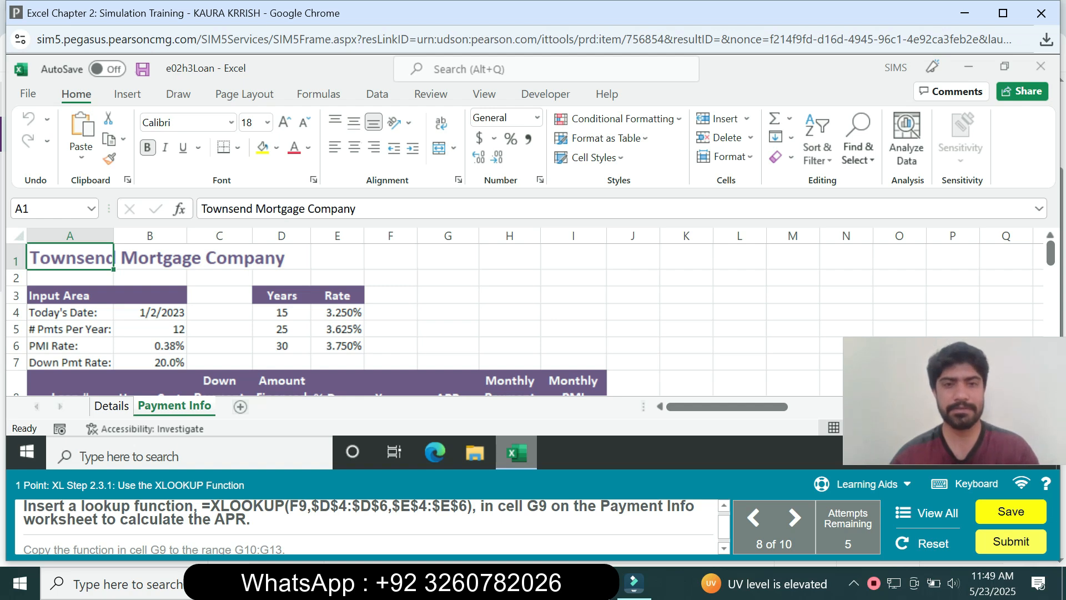
Enter the lookup formula =XLOOKUP(F9,$D$4:$D$6,$E$4:$E$6) in cell G9 of the Payment Info sheet to calculate the APR
click(49, 209)
text(G9)
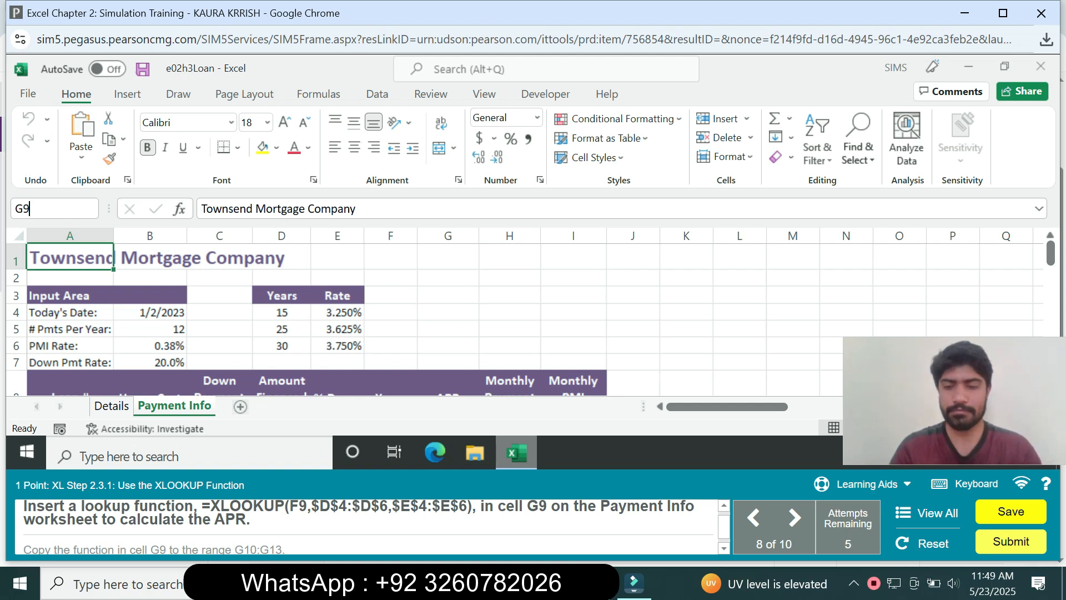
key(Return)
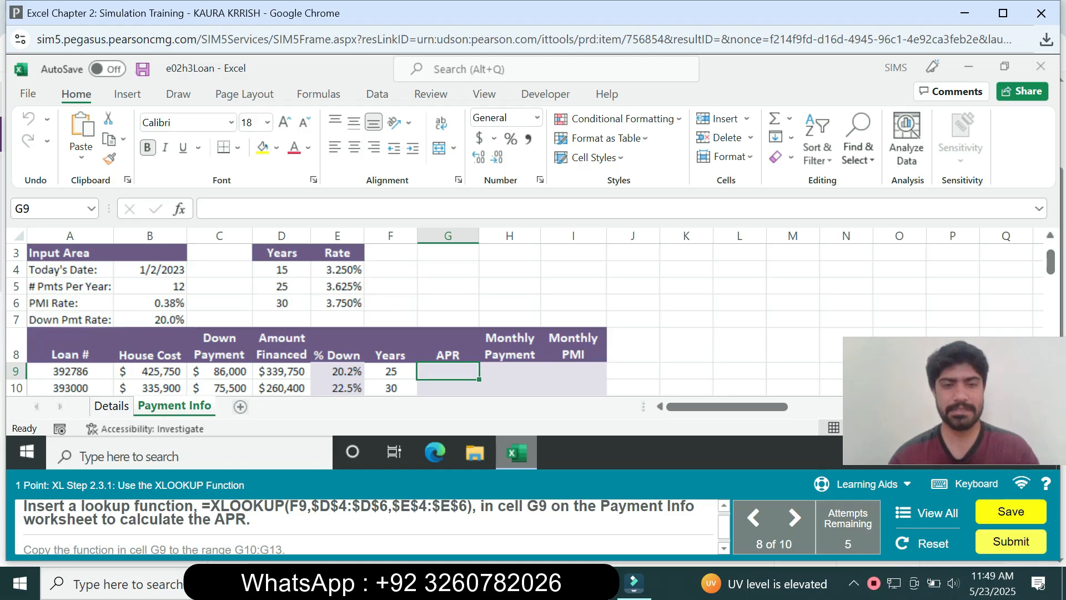
drag(210, 513, 472, 514)
key(ctrl+c)
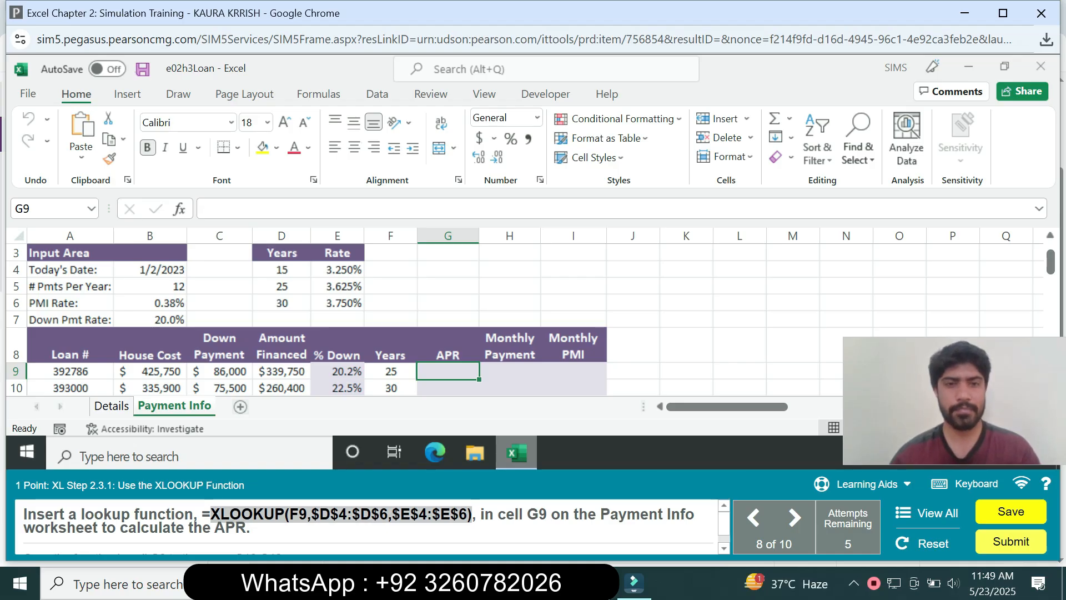
click(448, 371)
key(ctrl+v)
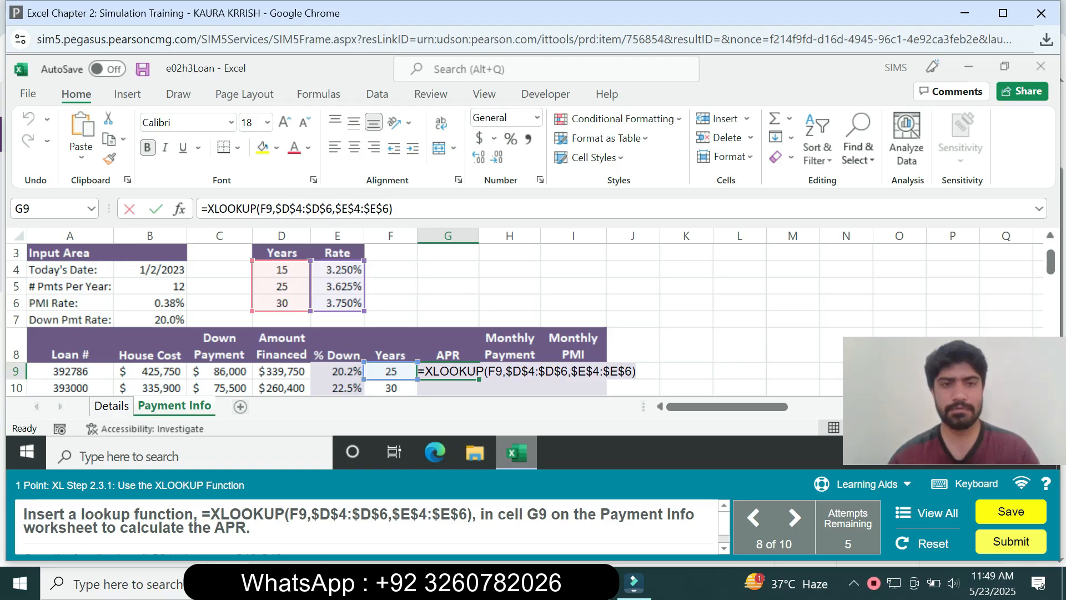
key(Return)
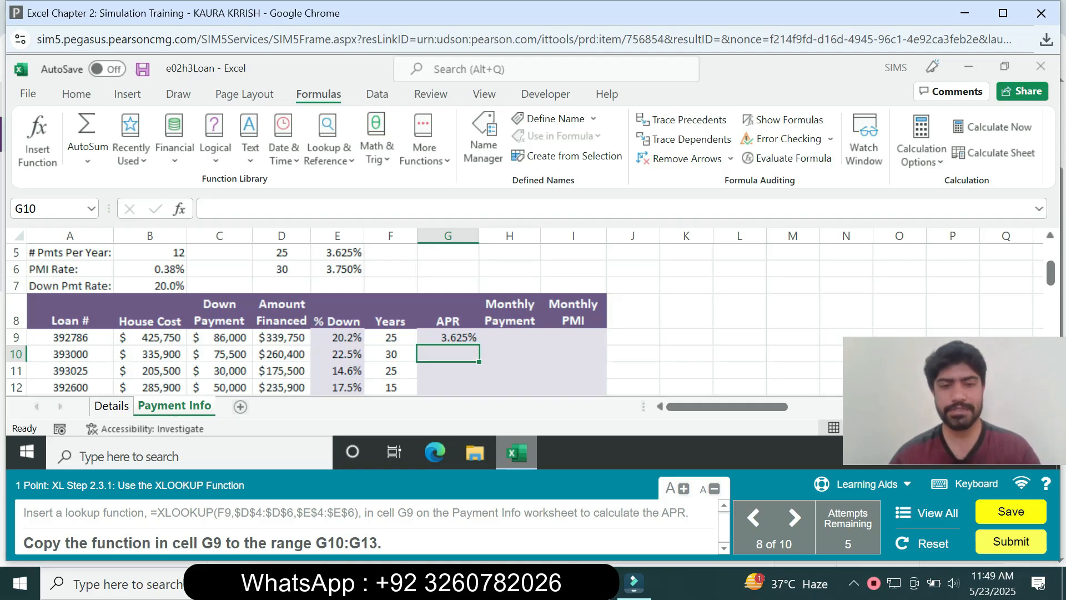
Copy the XLOOKUP function in cell G9 to the range G10:G13
click(448, 338)
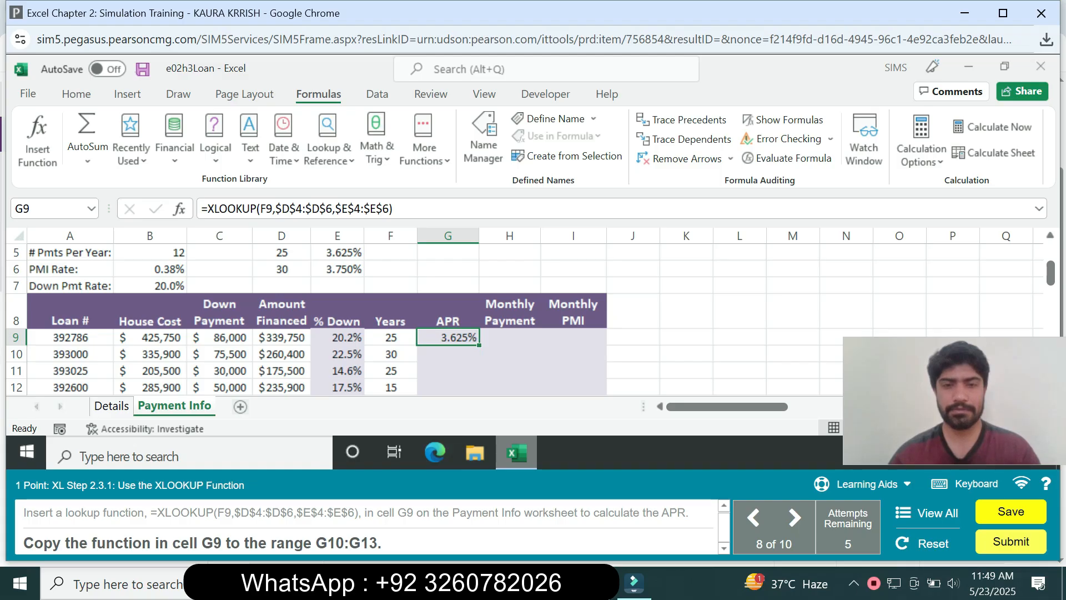
drag(479, 346, 475, 287)
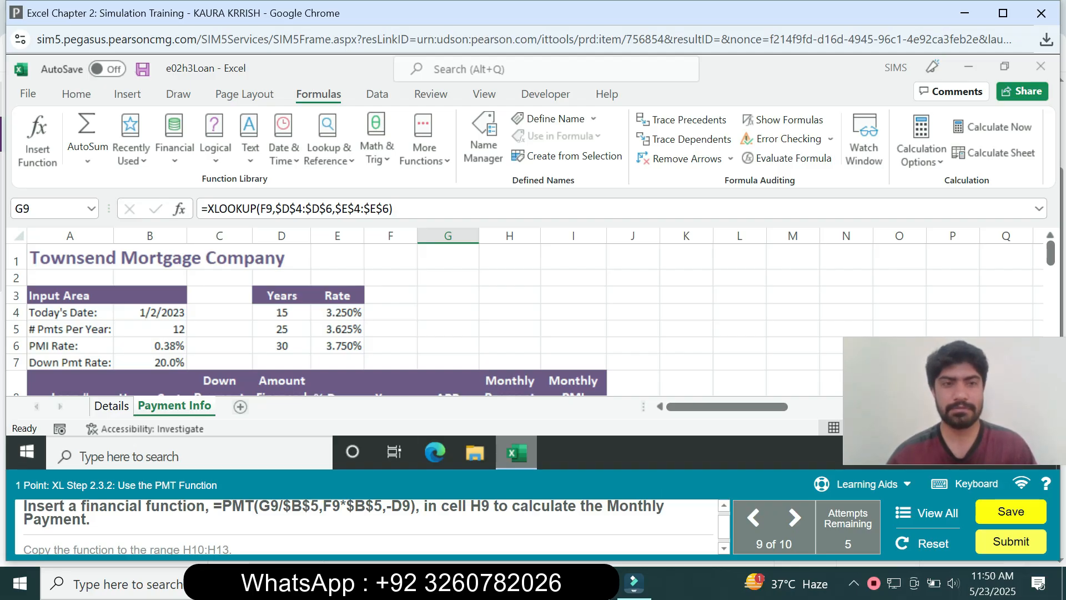
Try to enter the formula =PMT(G9/B$5,F9*$B$5,-D9) in cell H9 to calculate the monthly payment
click(49, 208)
text(H9)
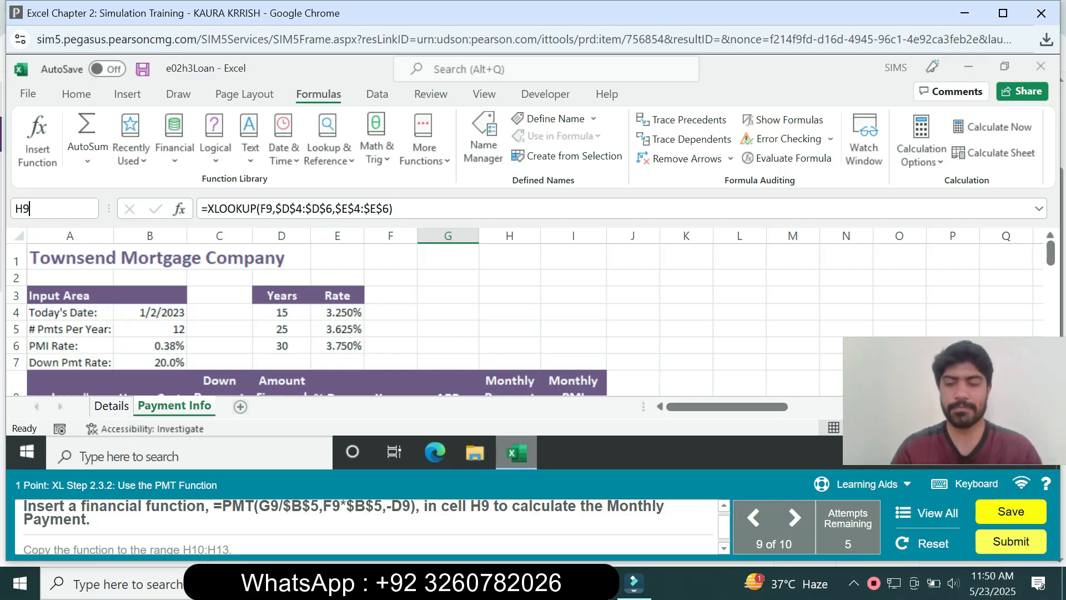
key(Return)
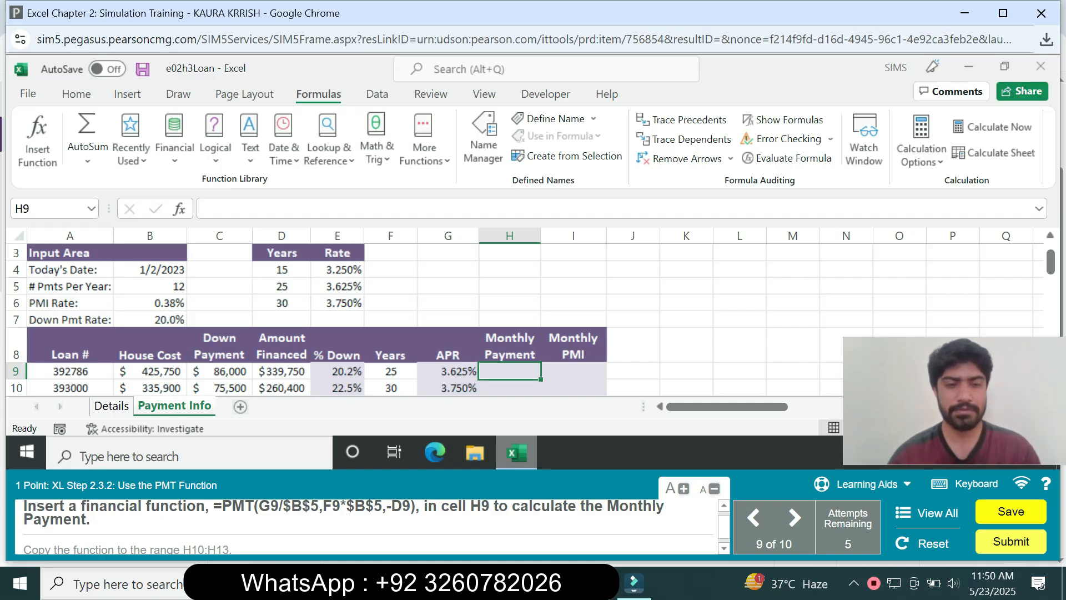
text(=pmt)
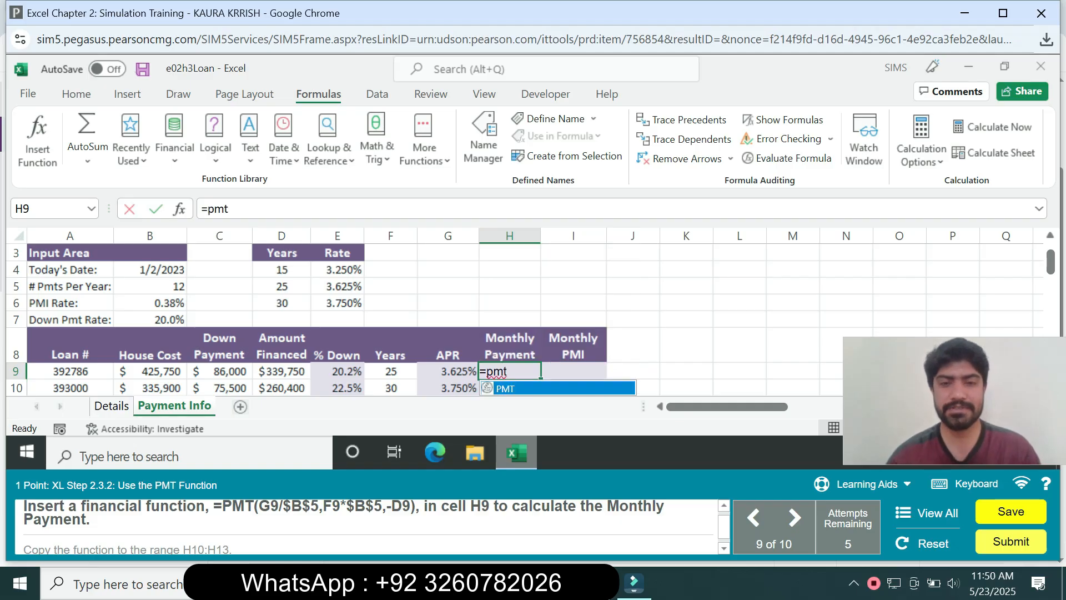
key(Tab)
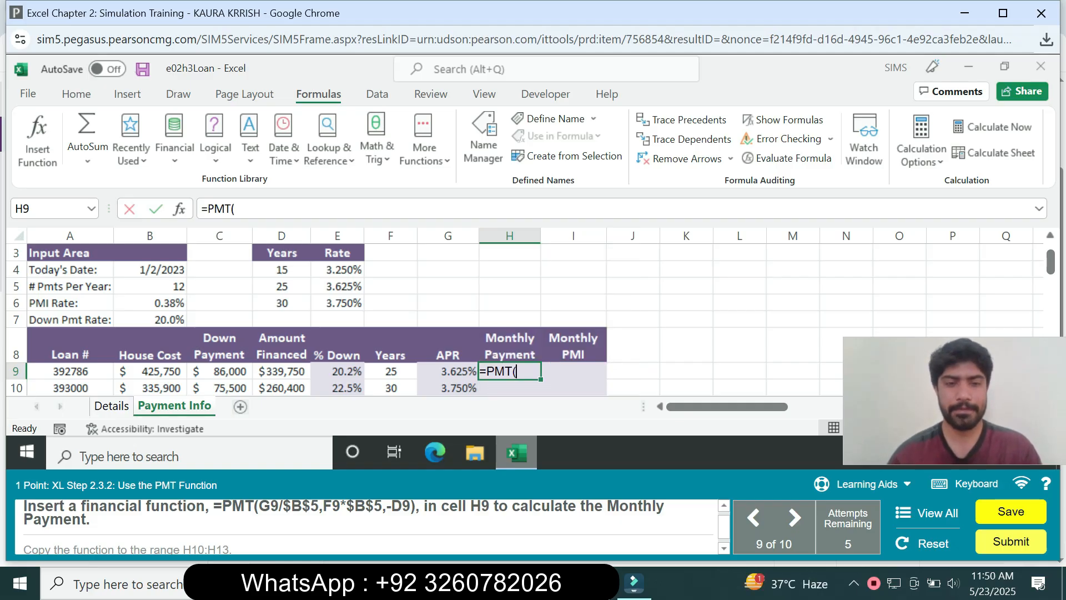
key(Left)
text(/)
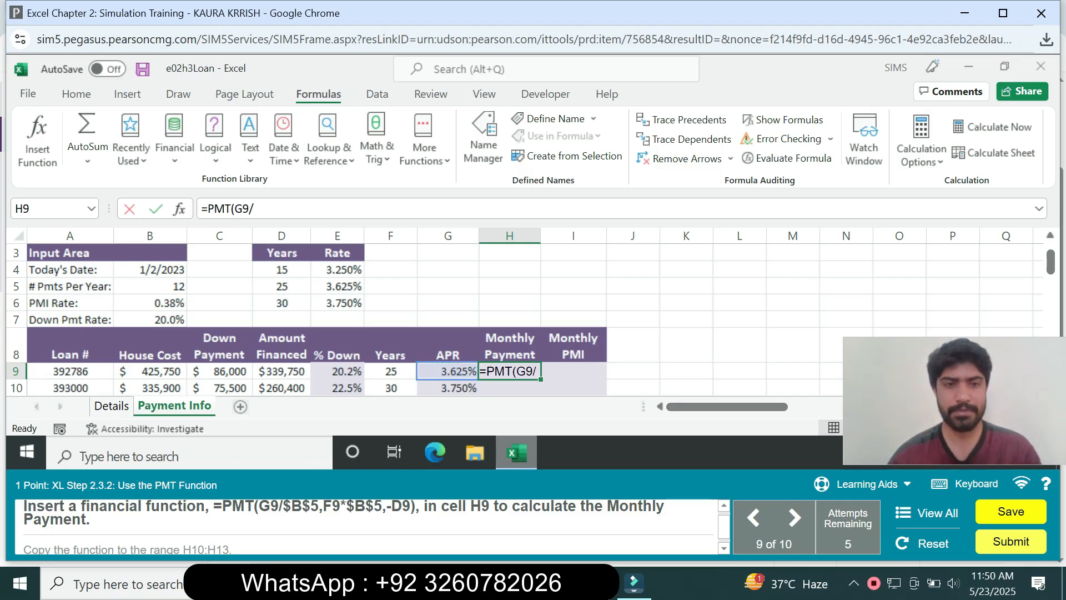
click(150, 287)
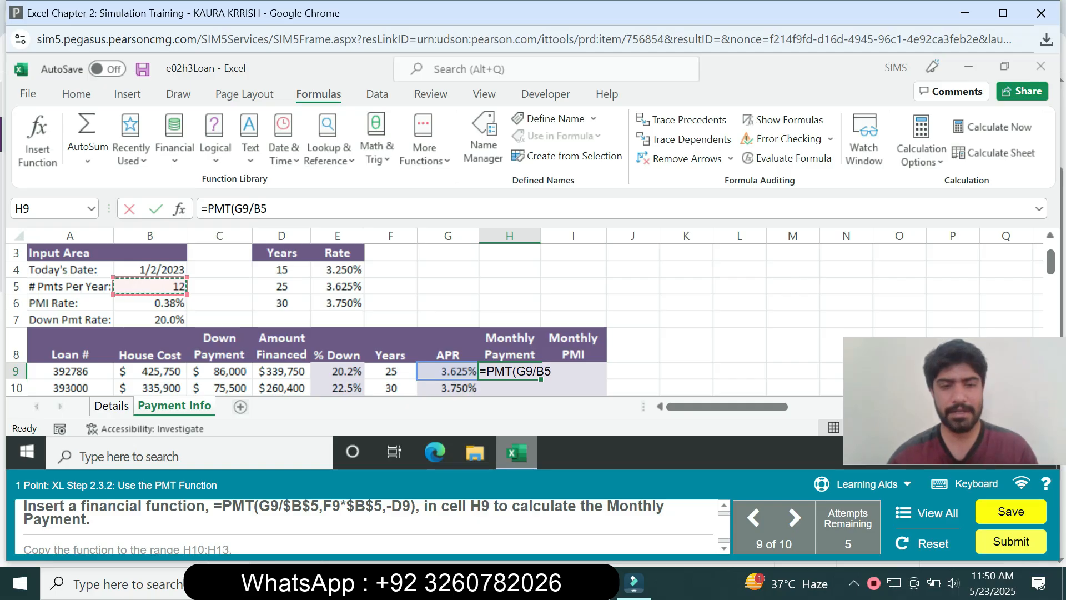
key(F4)
key(F4)
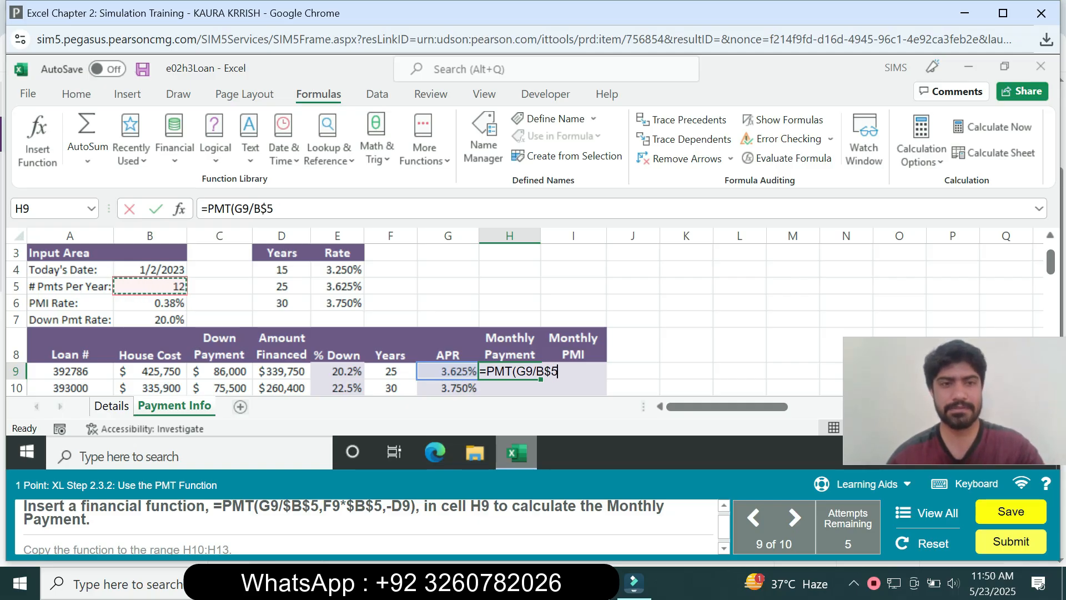
text(,)
click(391, 372)
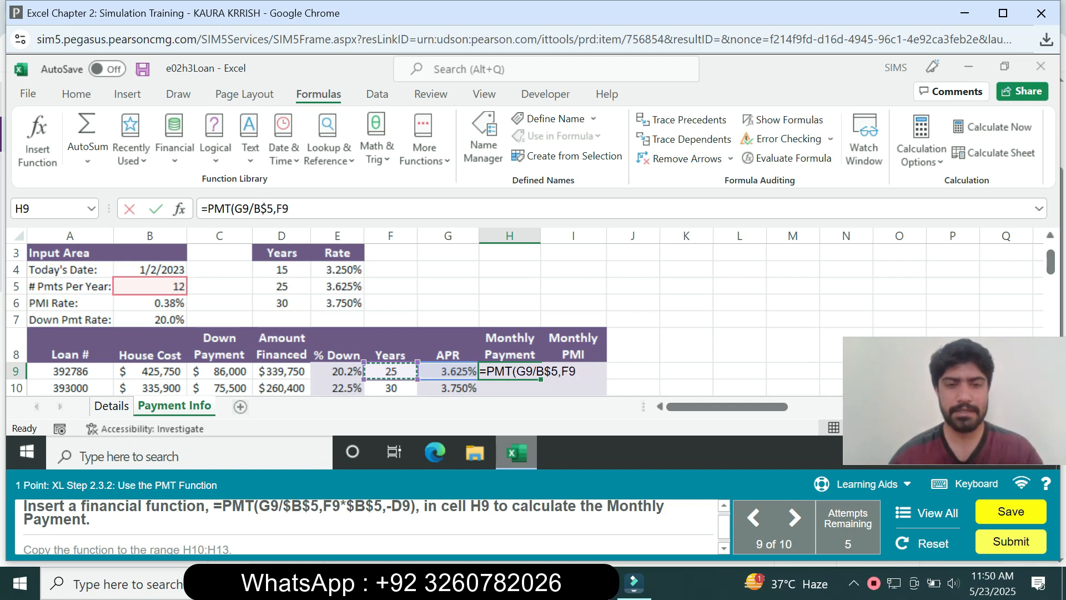
text(*)
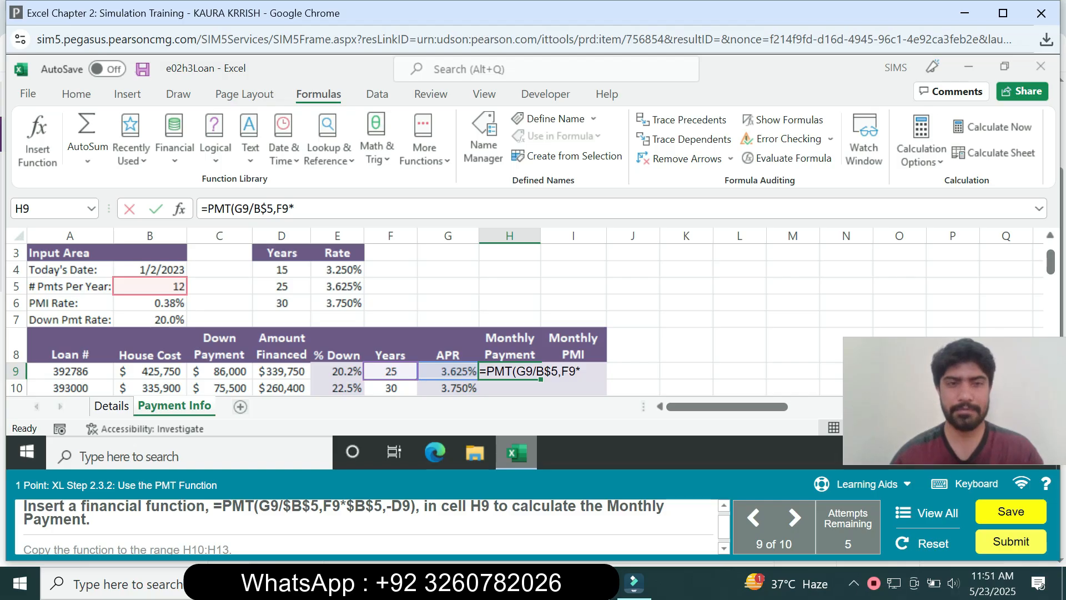
click(150, 286)
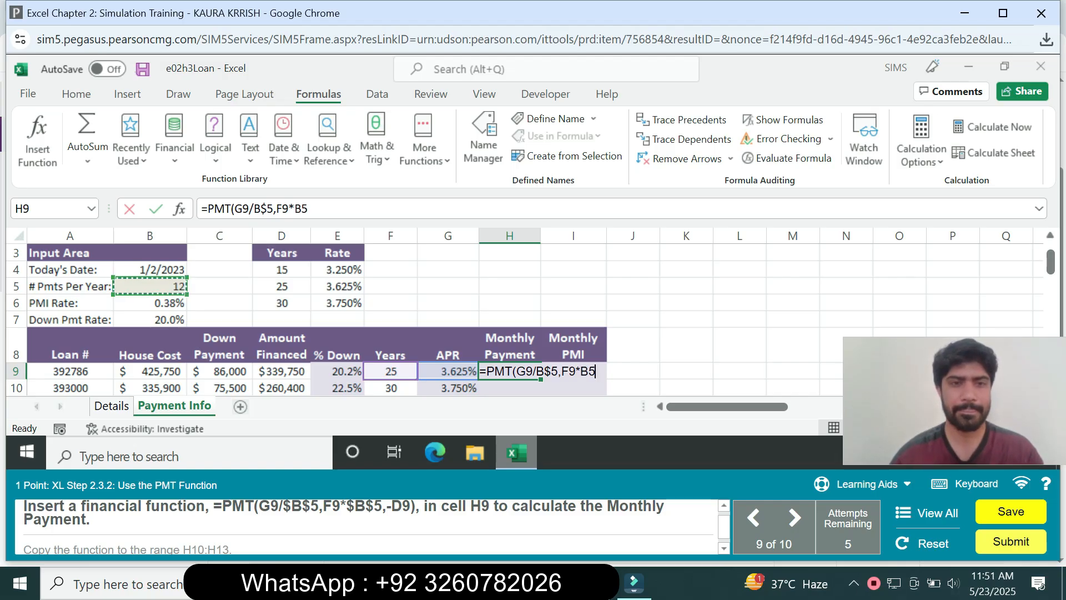
key(F4)
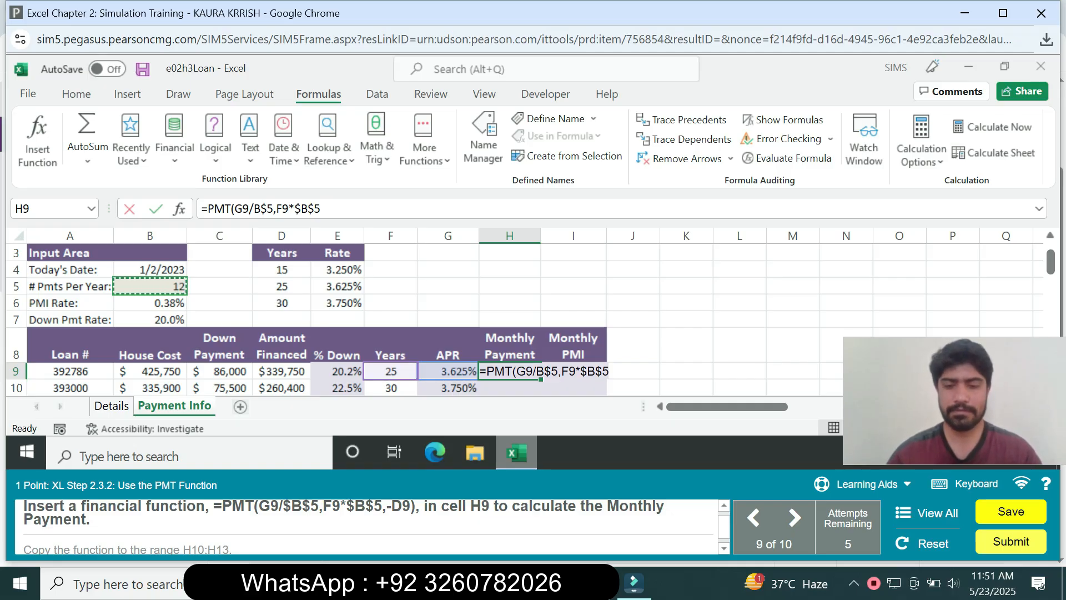
text(,-)
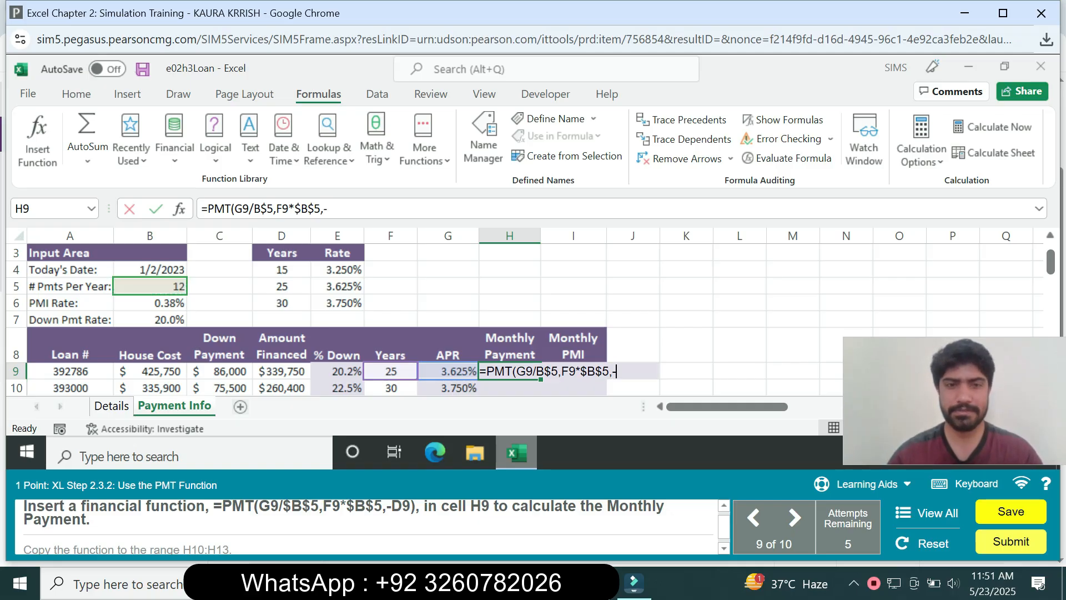
click(282, 372)
text())
key(Return)
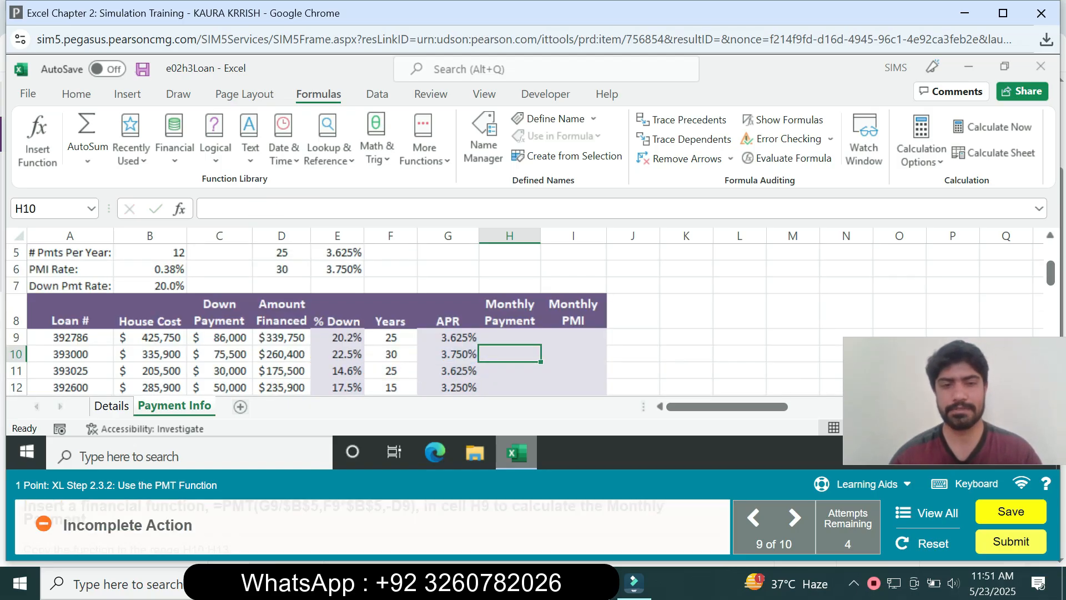
Copy =PMT(G9/$B$5,F9*$B$5,-D9) from the task instructions into cell H9 and fill it down to the range H10:H13
scroll(355, 513, up, 1)
drag(214, 515, 417, 515)
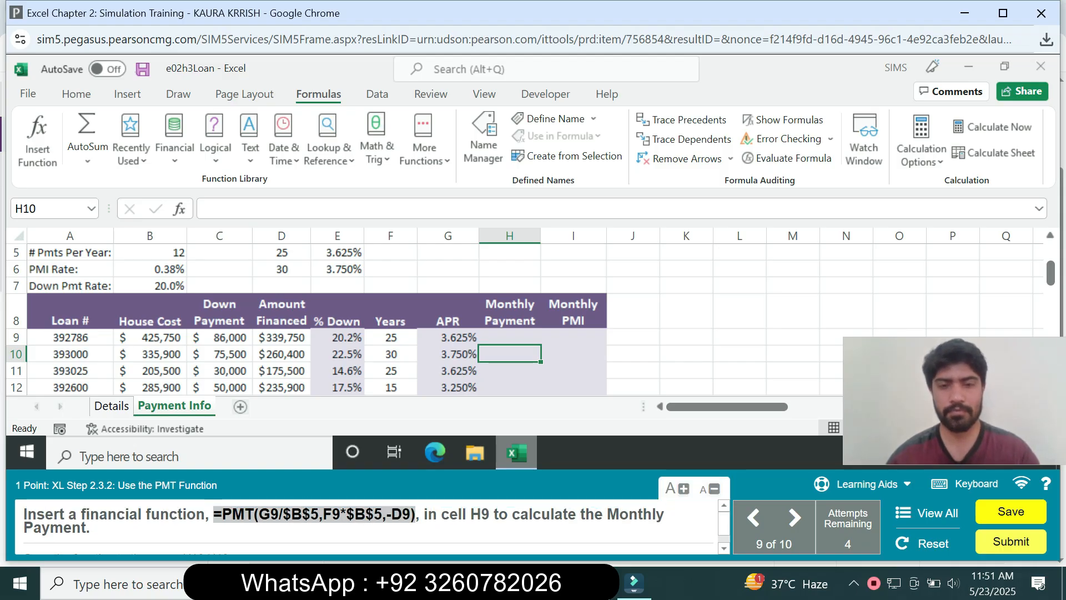
right_click(429, 515)
click(510, 337)
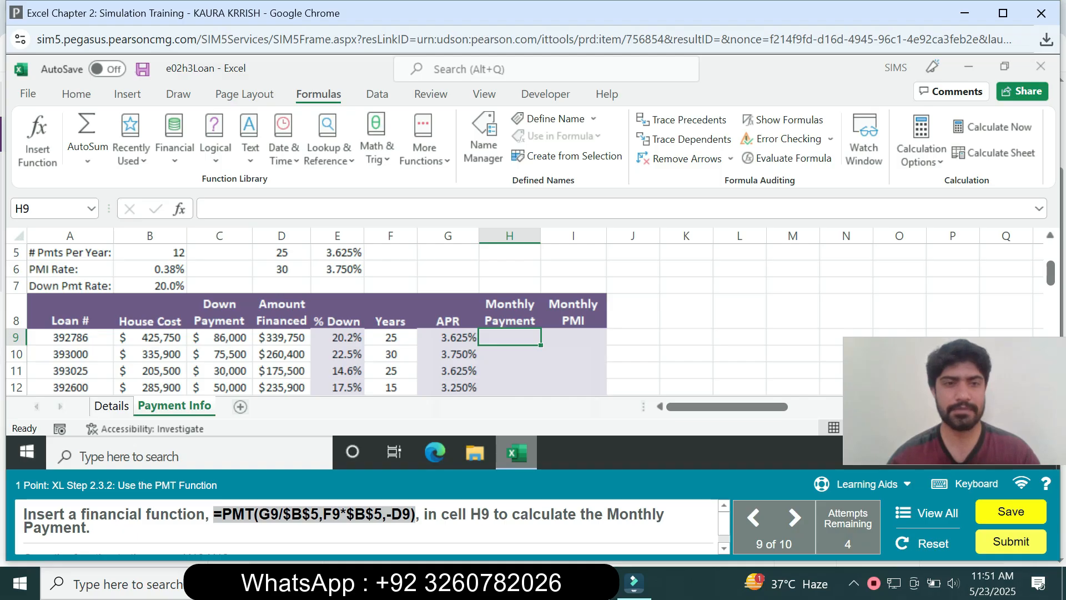
key(ctrl+v)
key(Return)
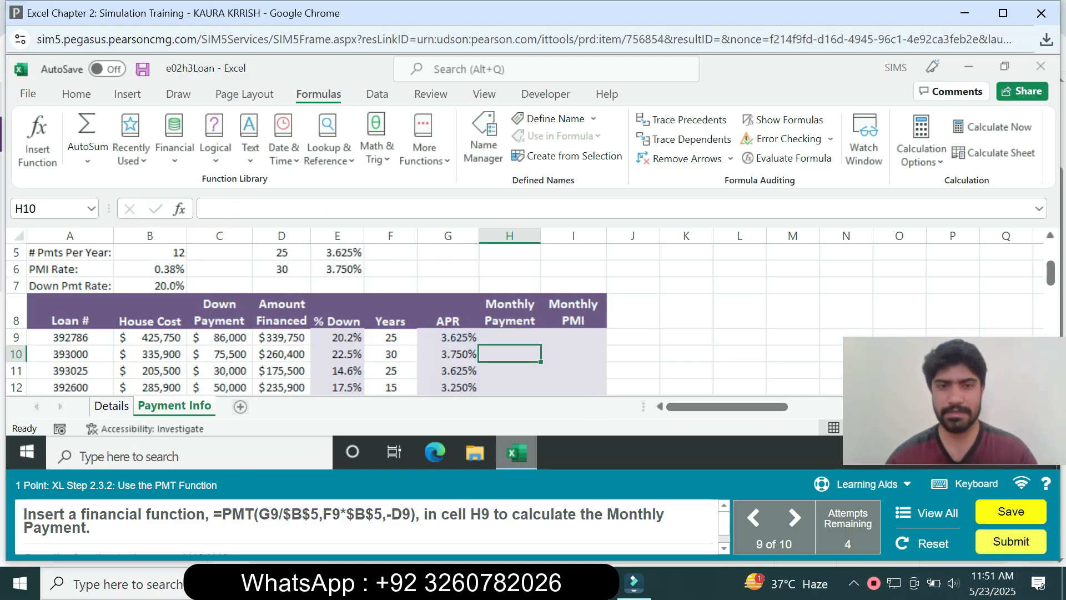
click(510, 337)
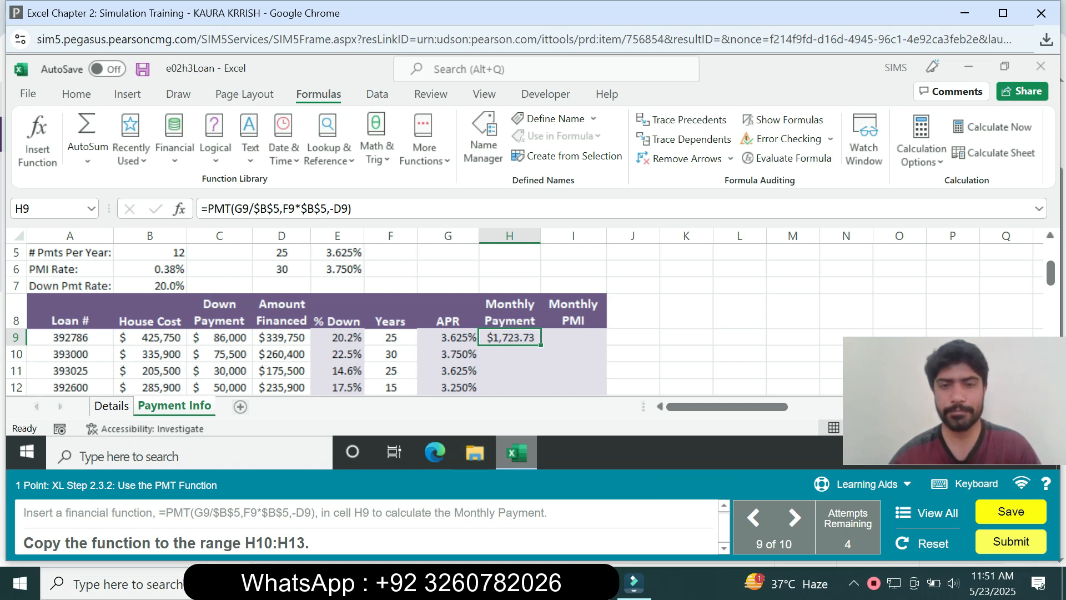
drag(540, 346, 538, 320)
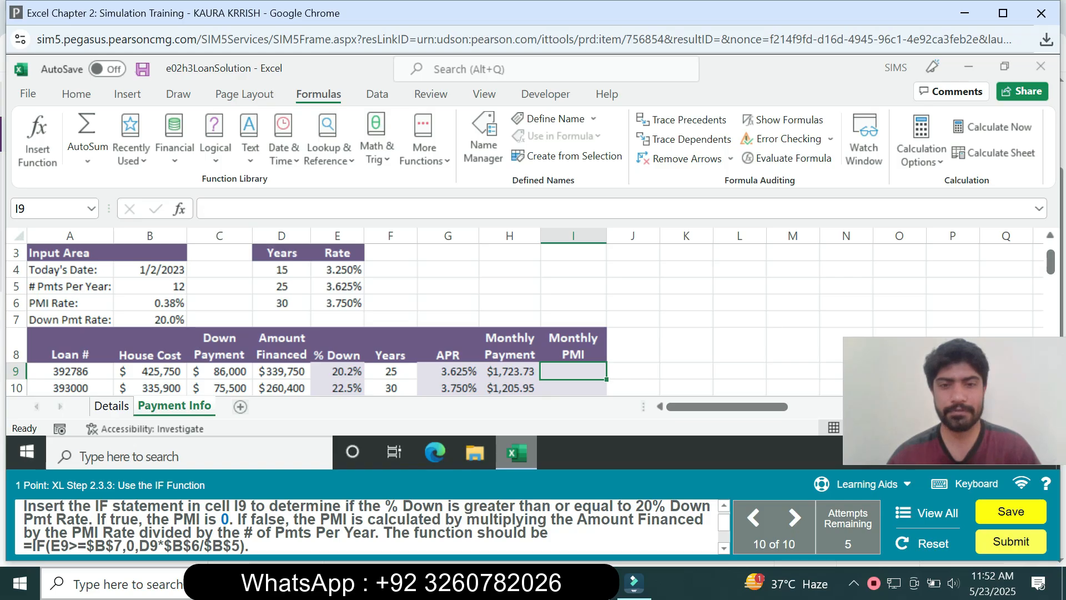
Enter the formula =IF(E9>=$B$7,0,D9*$B$6/$B$5) in cell I9 to calculate the monthly PMI
text(=i)
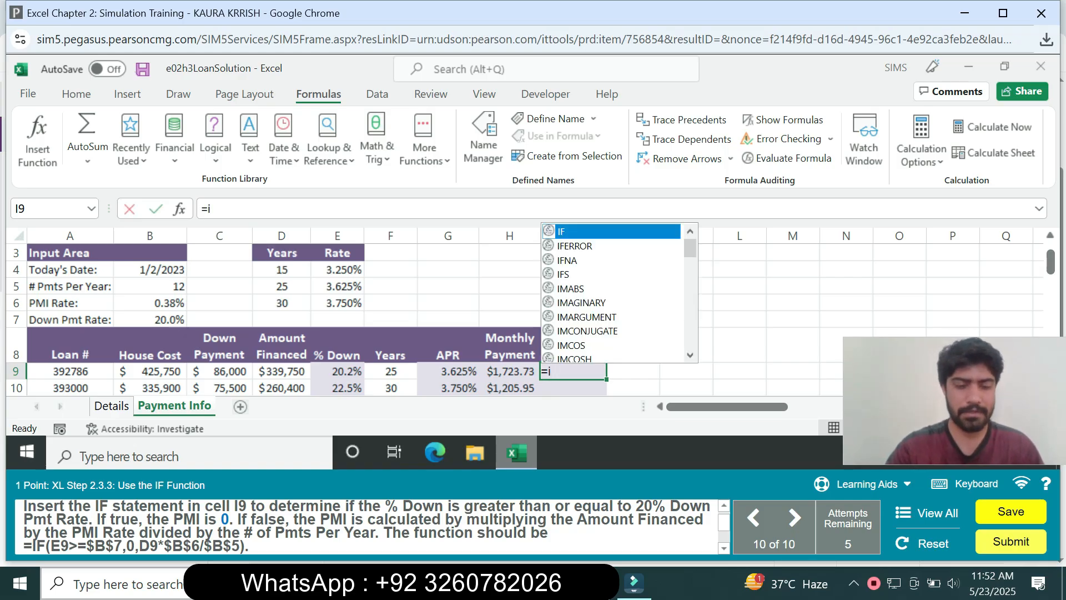
text(f)
key(Tab)
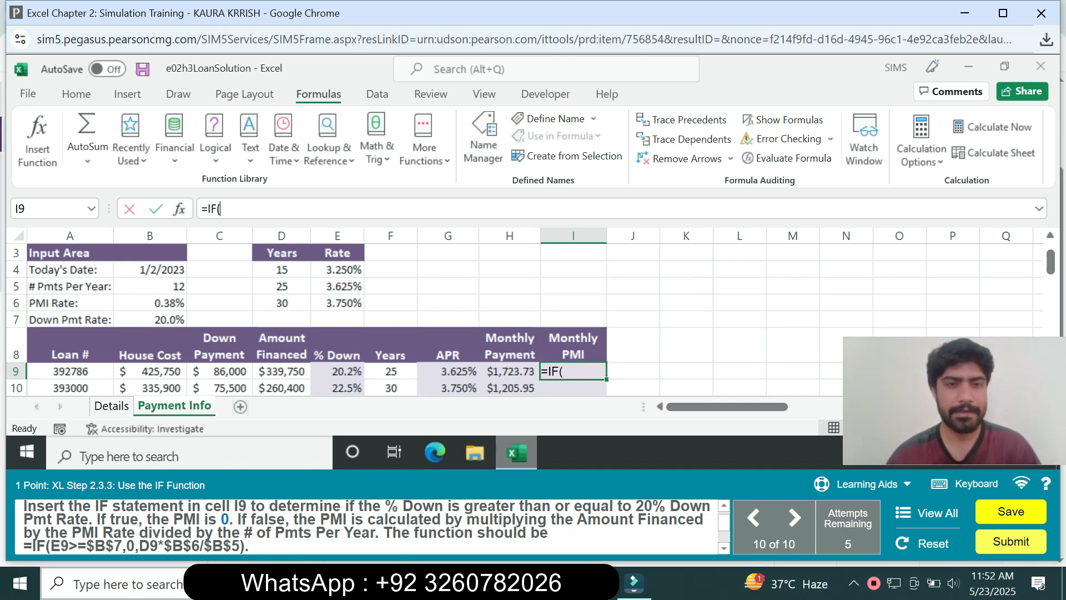
click(337, 372)
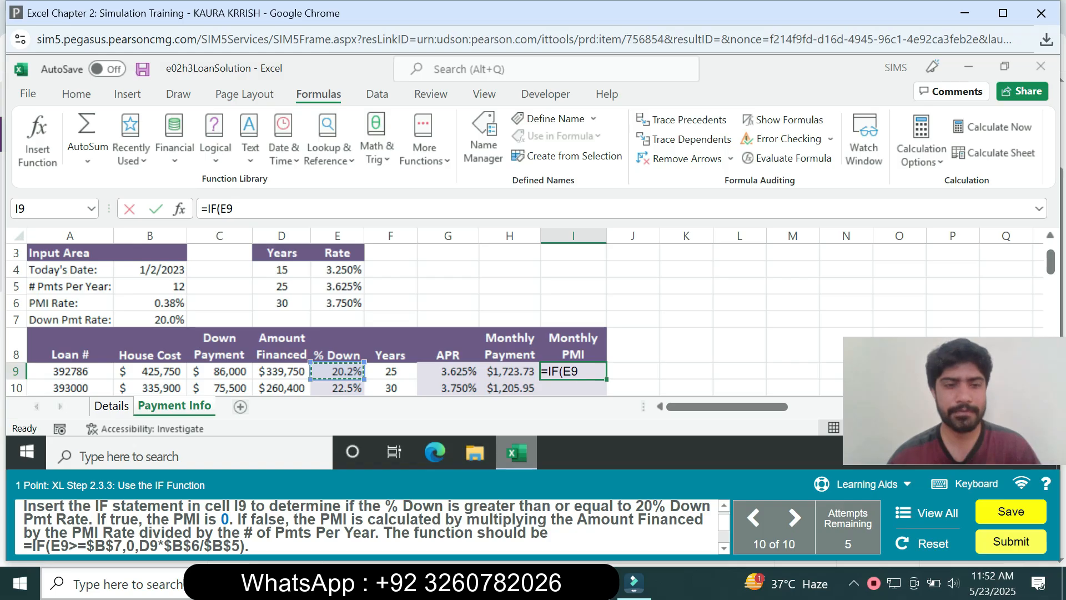
text(>=)
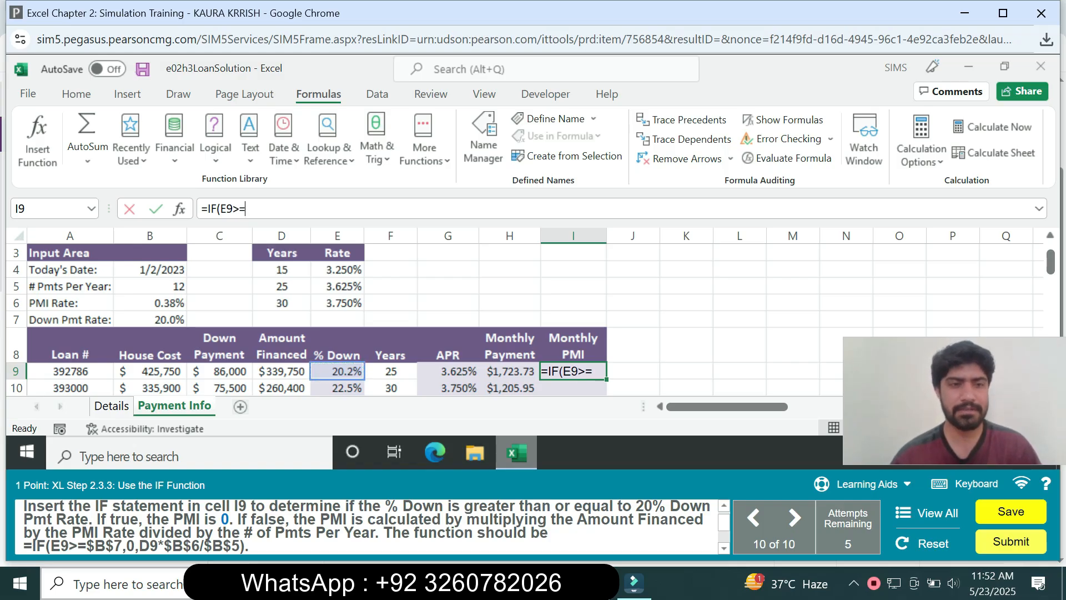
click(150, 304)
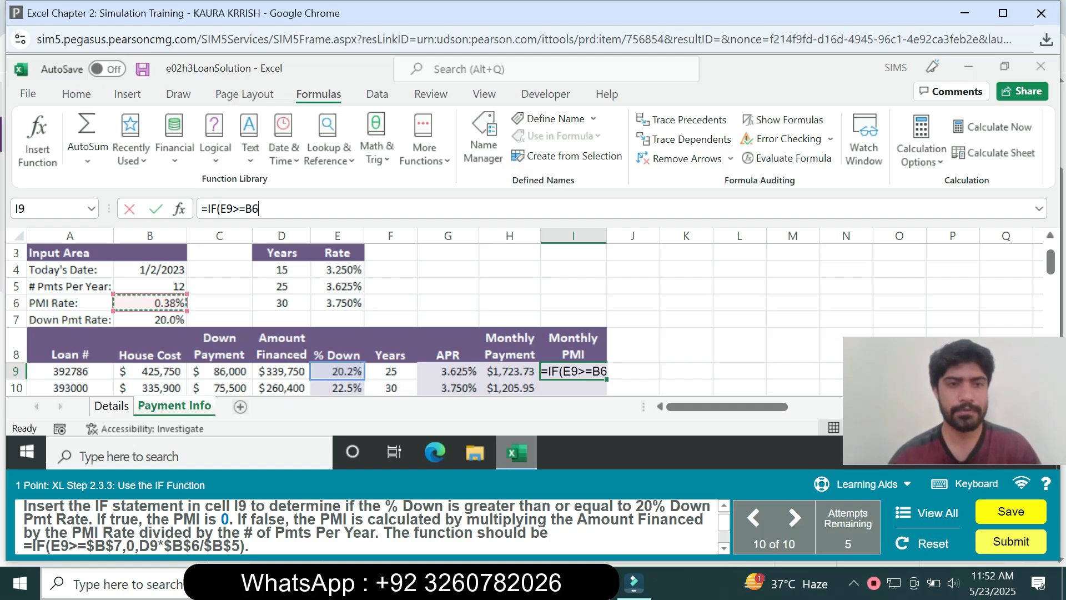
click(150, 320)
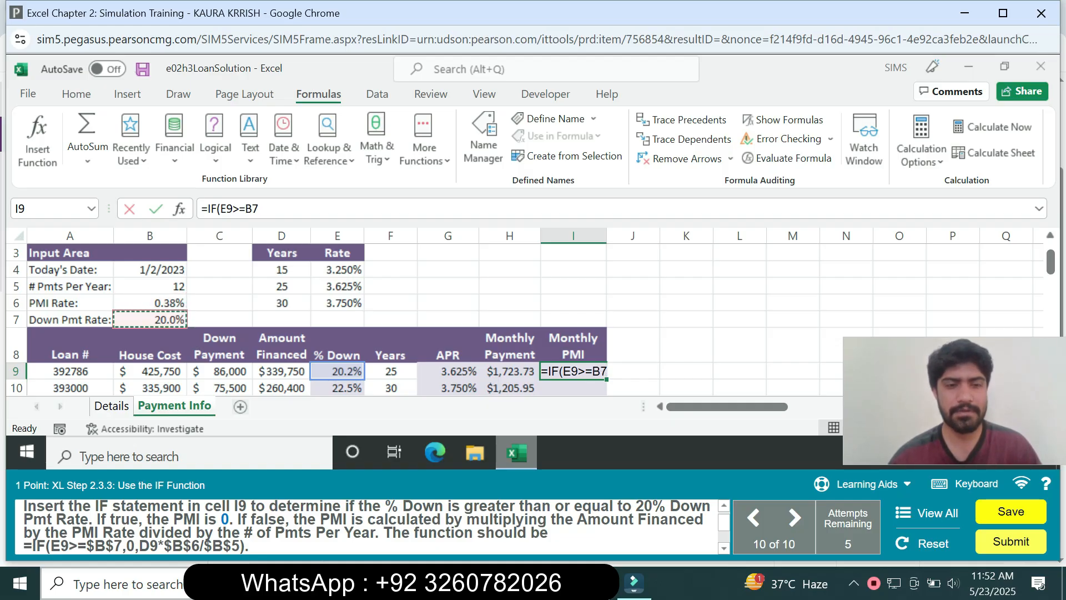
key(F4)
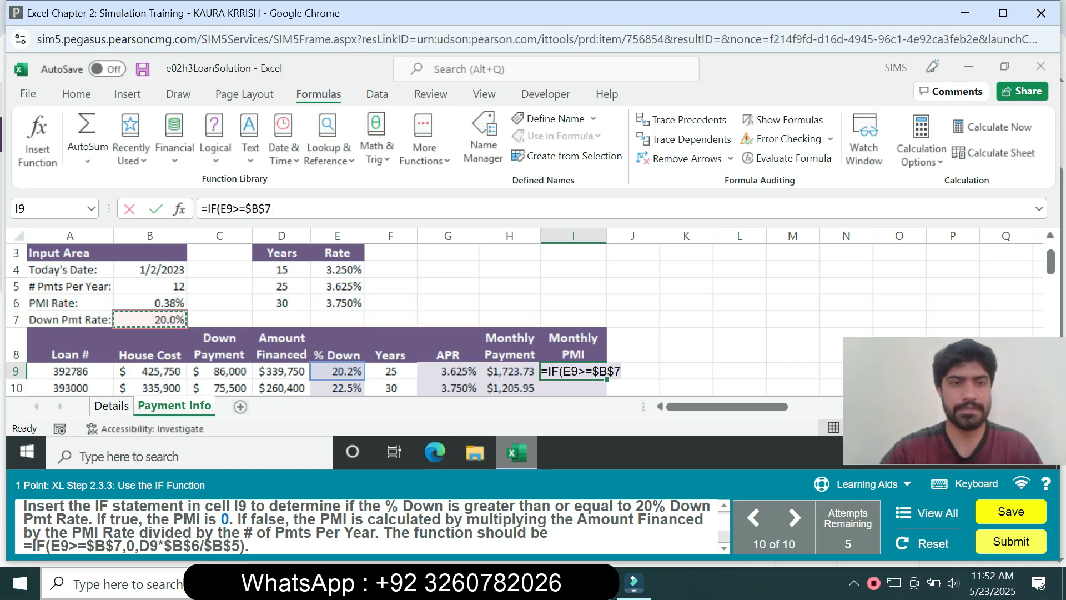
text(,0,)
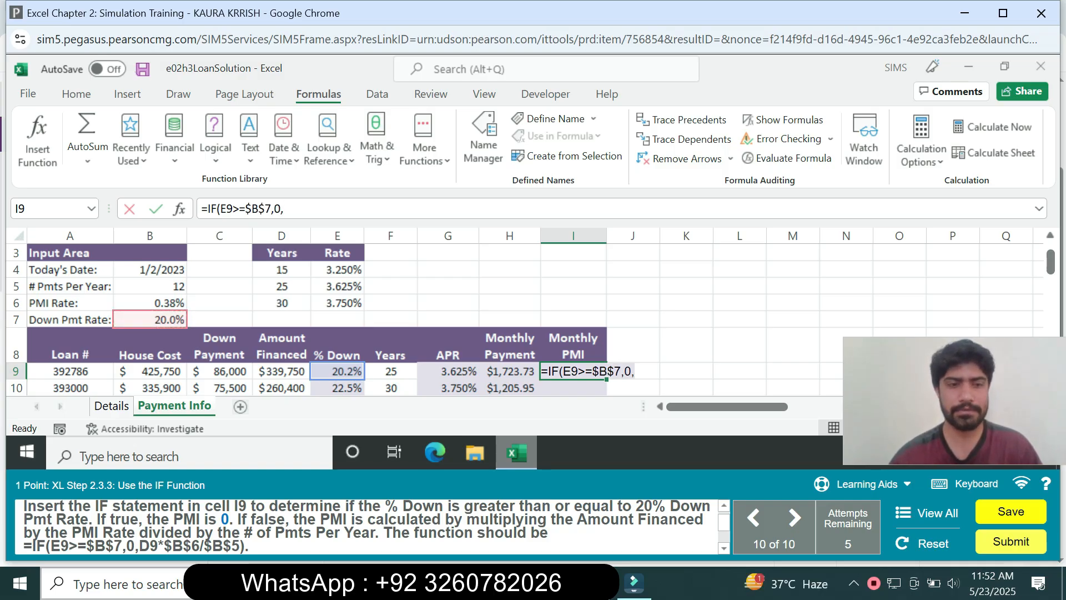
click(282, 371)
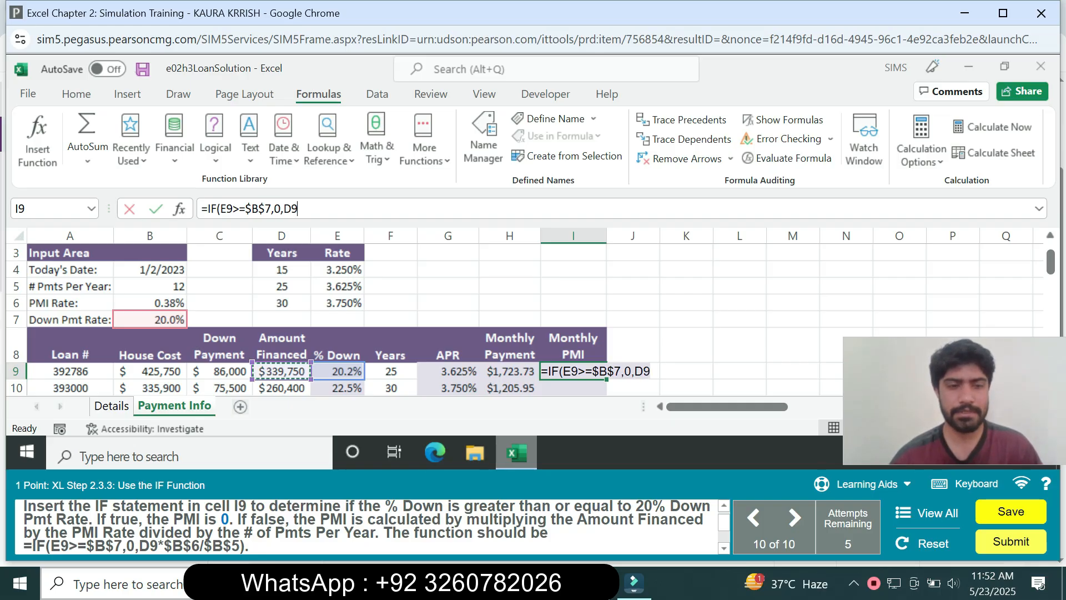
text(*)
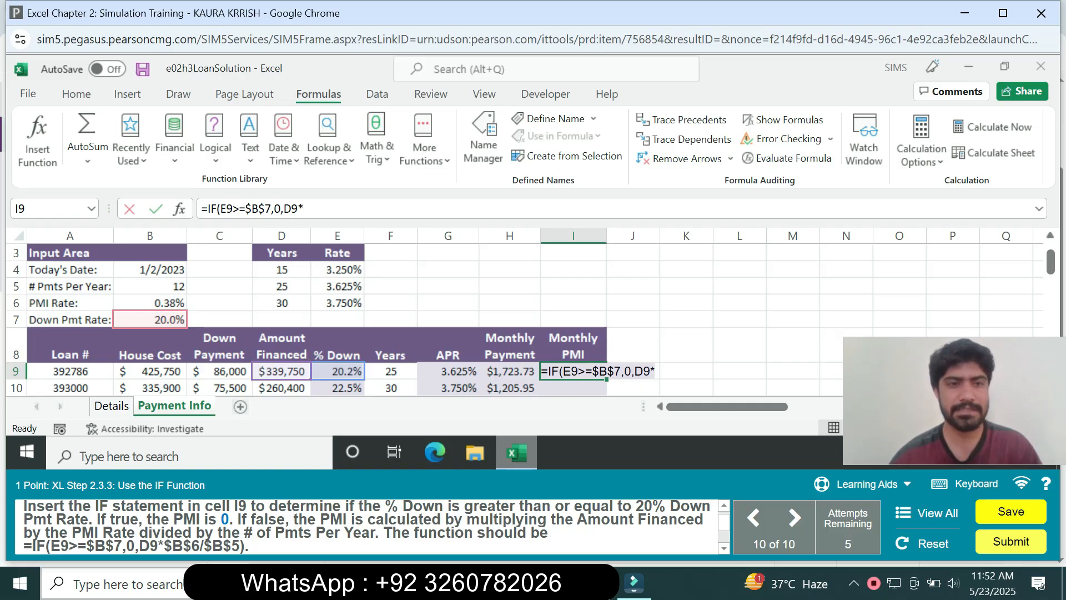
click(150, 303)
key(F4)
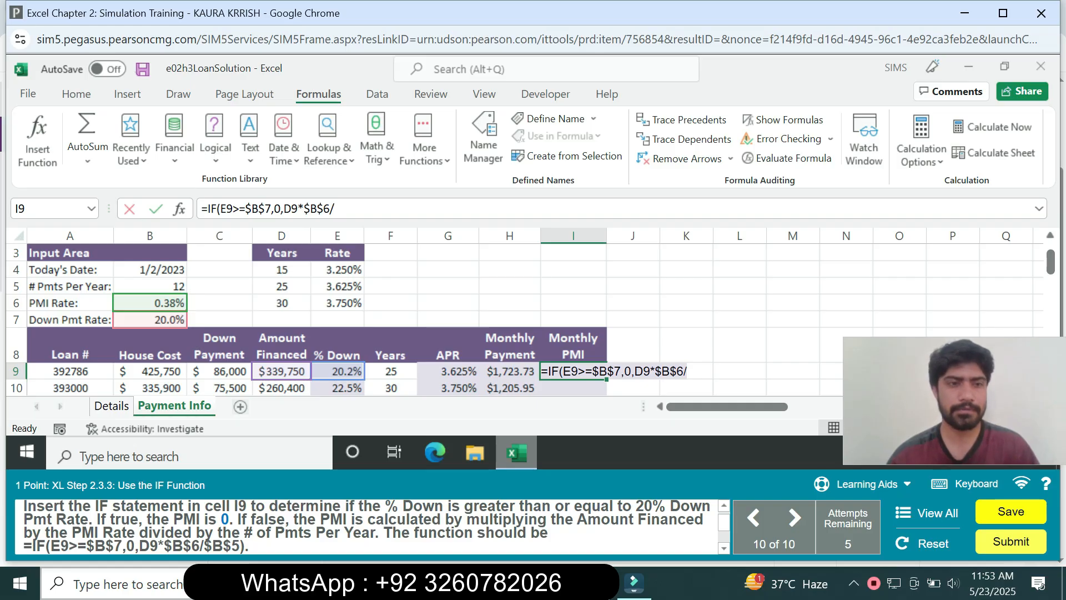
click(150, 287)
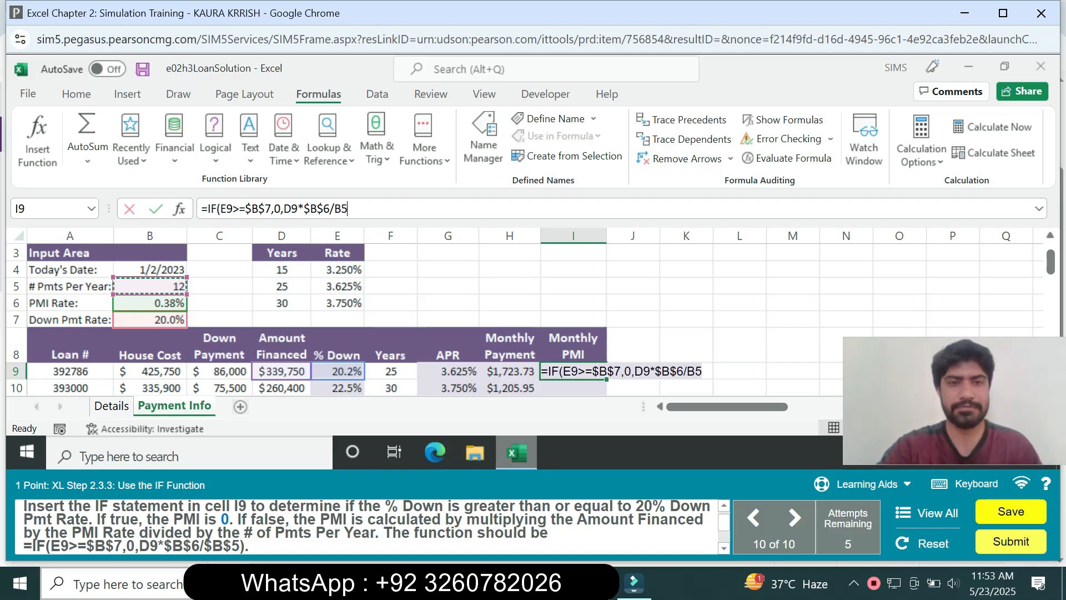
key(F4)
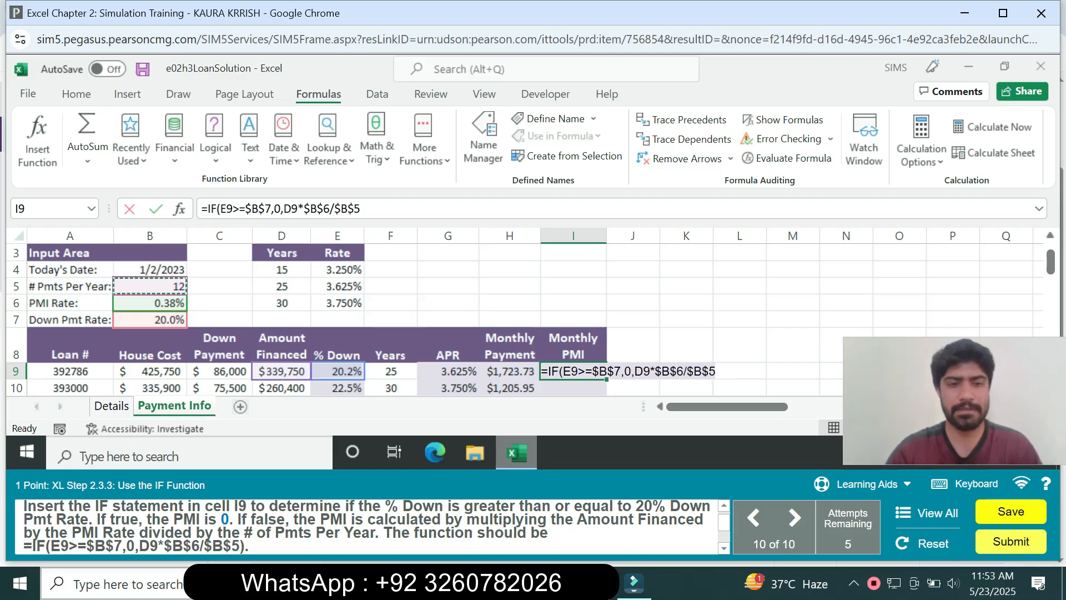
text())
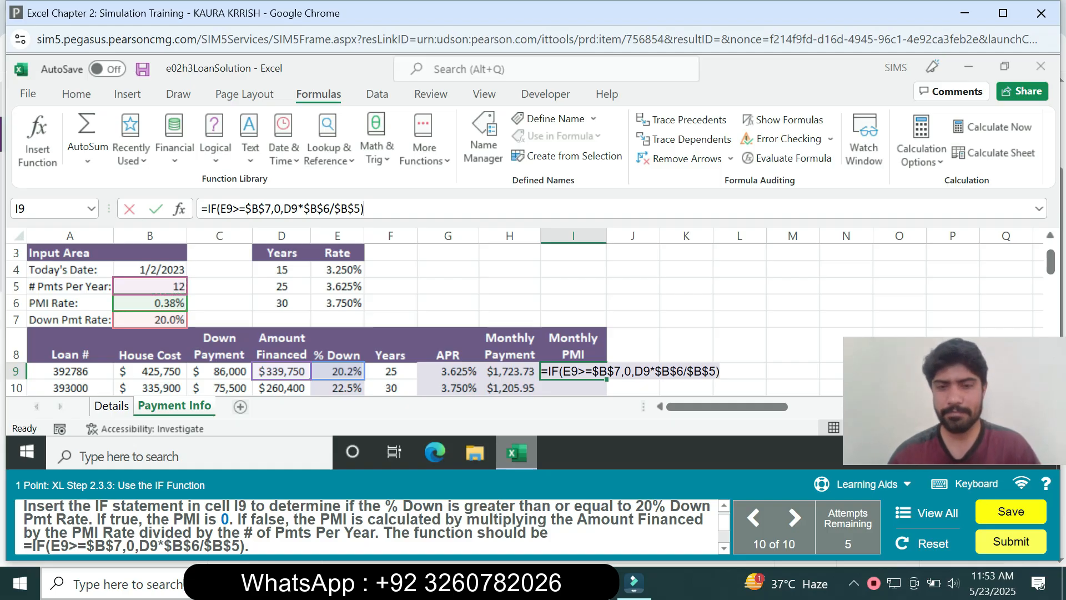
key(Return)
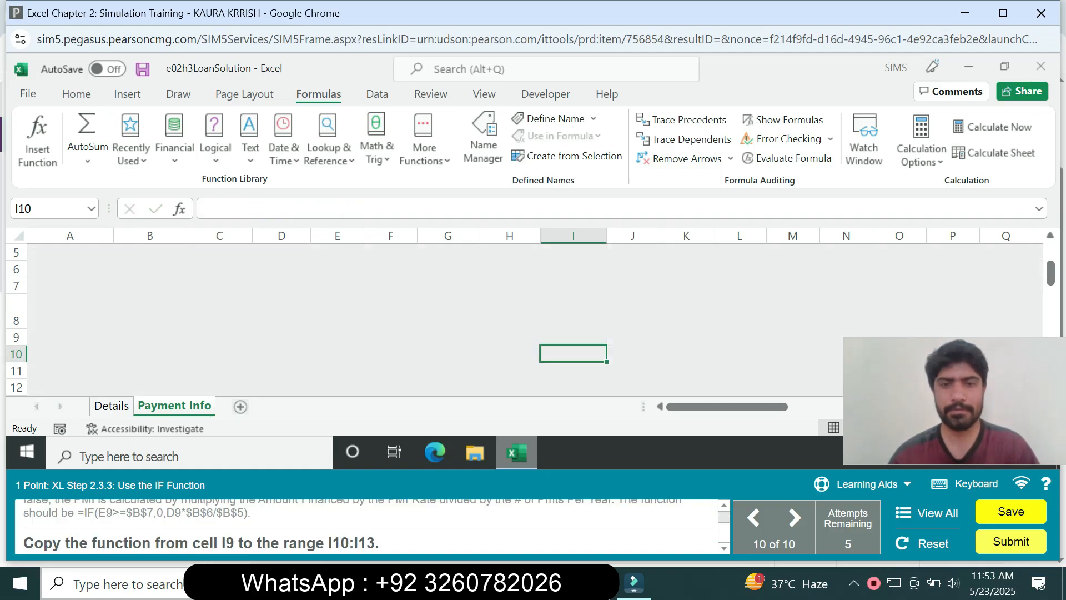
Copy the IF function in cell I9 to the range I10:I13 and submit the completed assignment
click(574, 337)
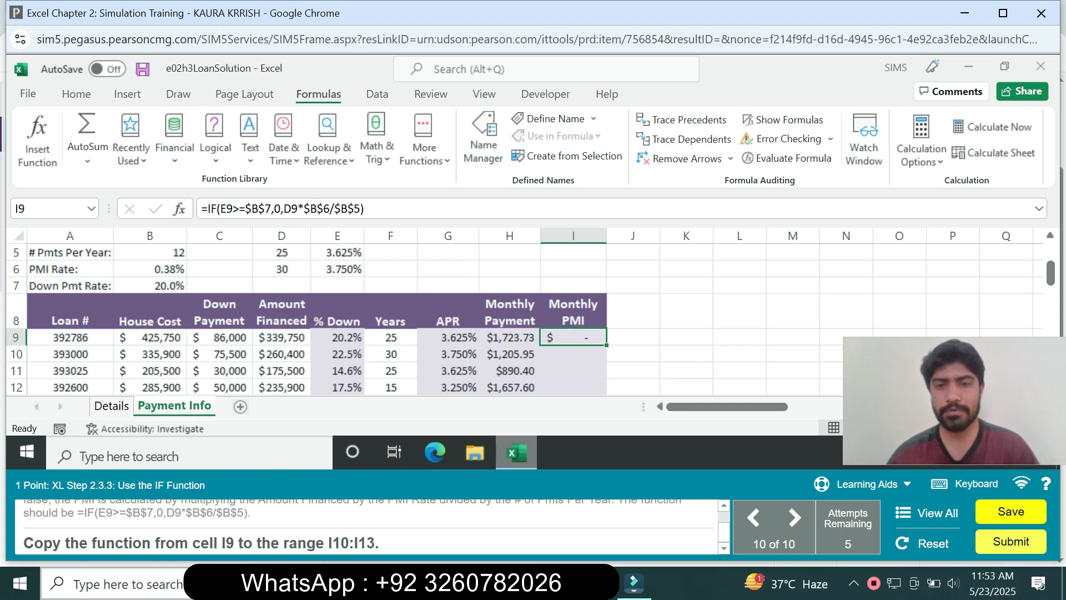
drag(607, 345, 600, 287)
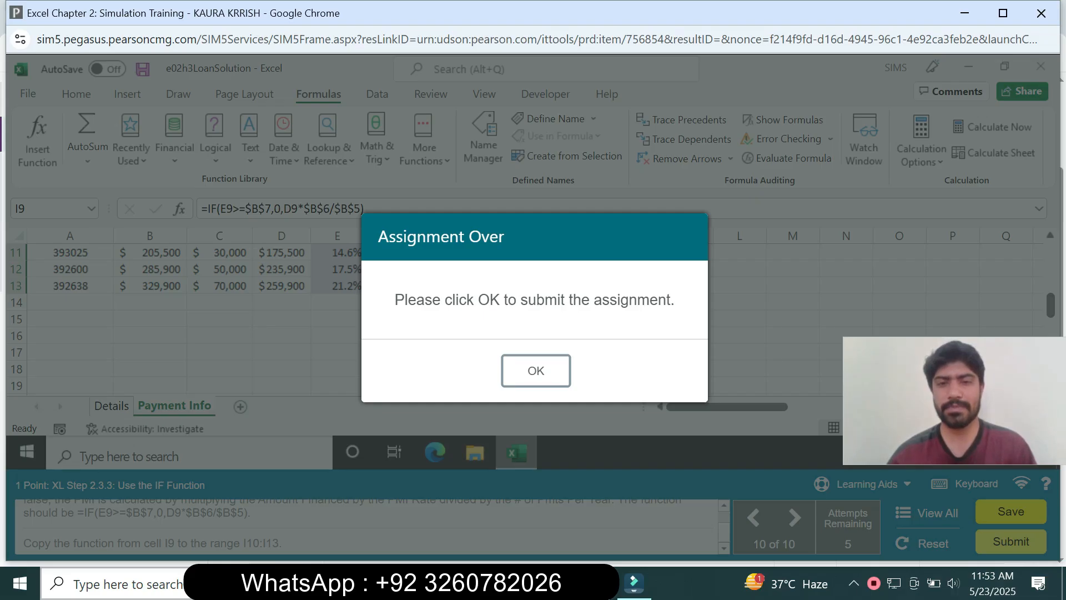
click(536, 371)
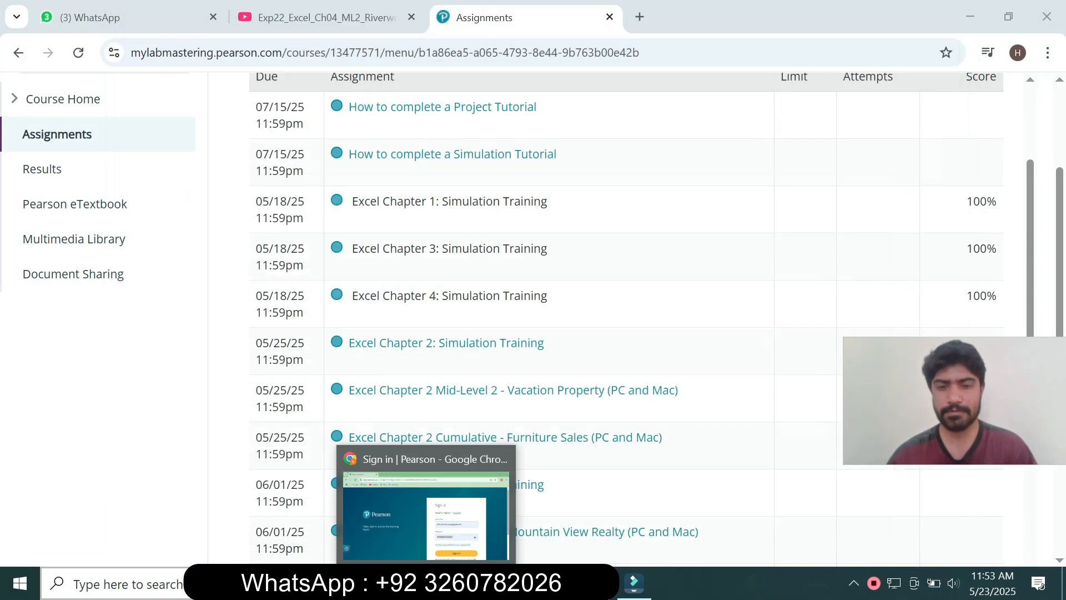
Check the current score for Excel Chapter 2: Simulation Training in the homework summary
mouse_move(551, 583)
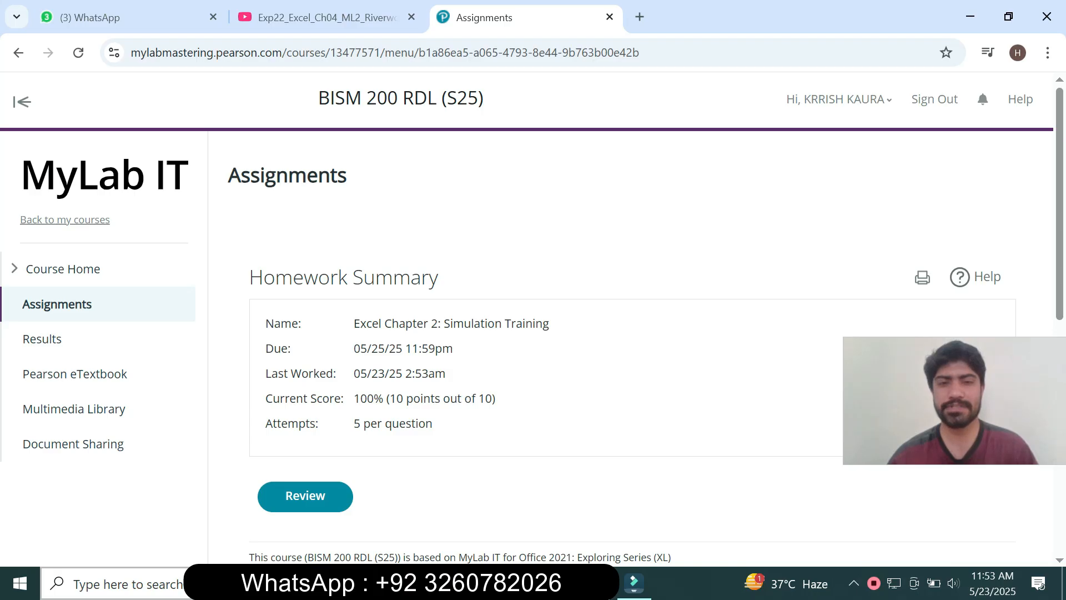
triple_click(425, 399)
click(425, 399)
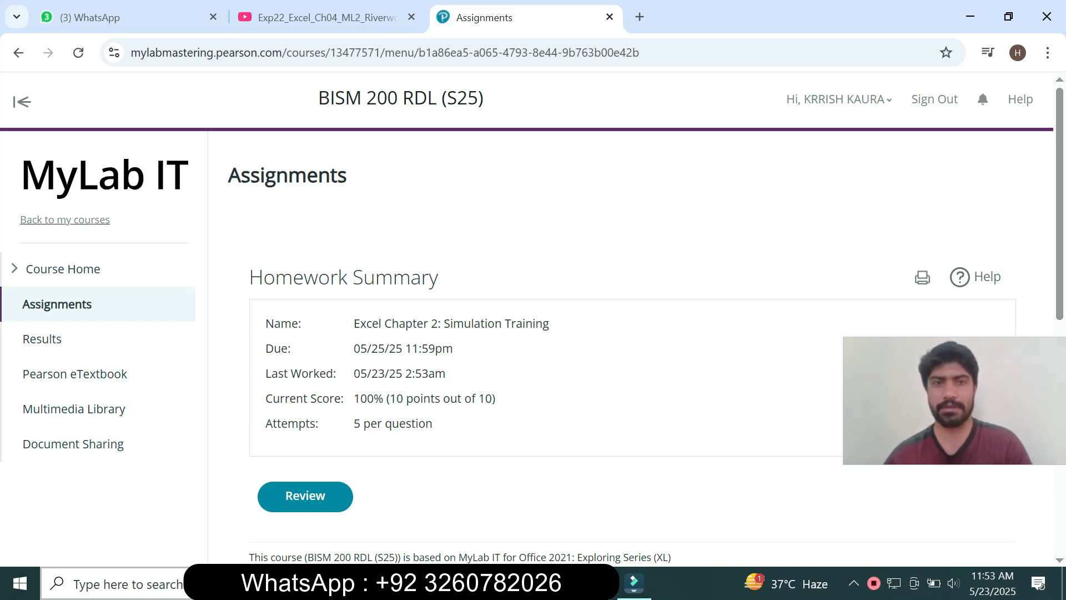
Return to the course's assignments list and look through it for the Excel Chapter 2: Simulation Training entry
right_click(18, 53)
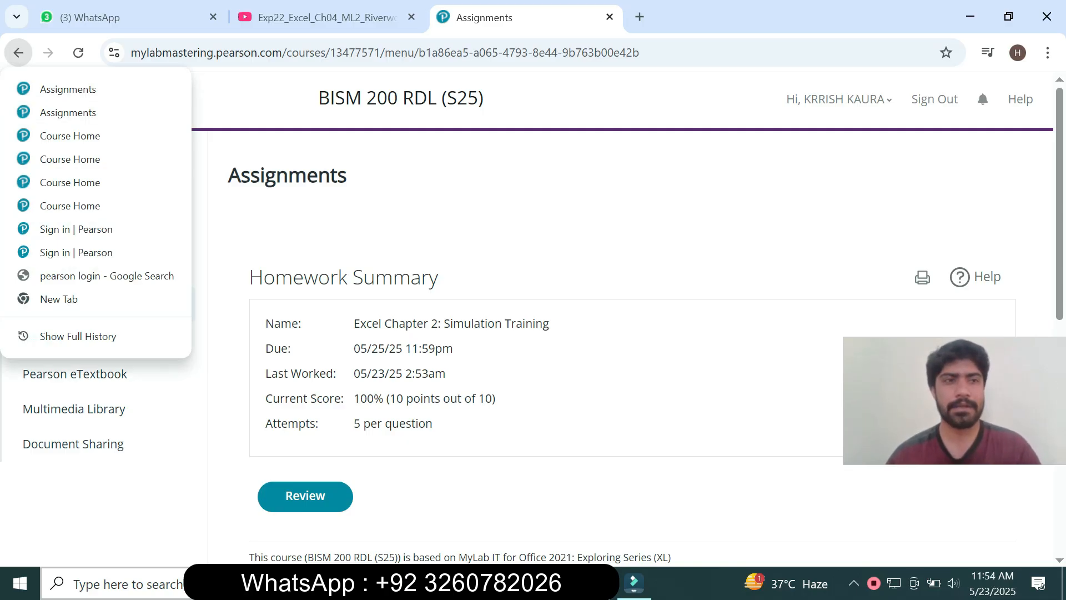
click(18, 53)
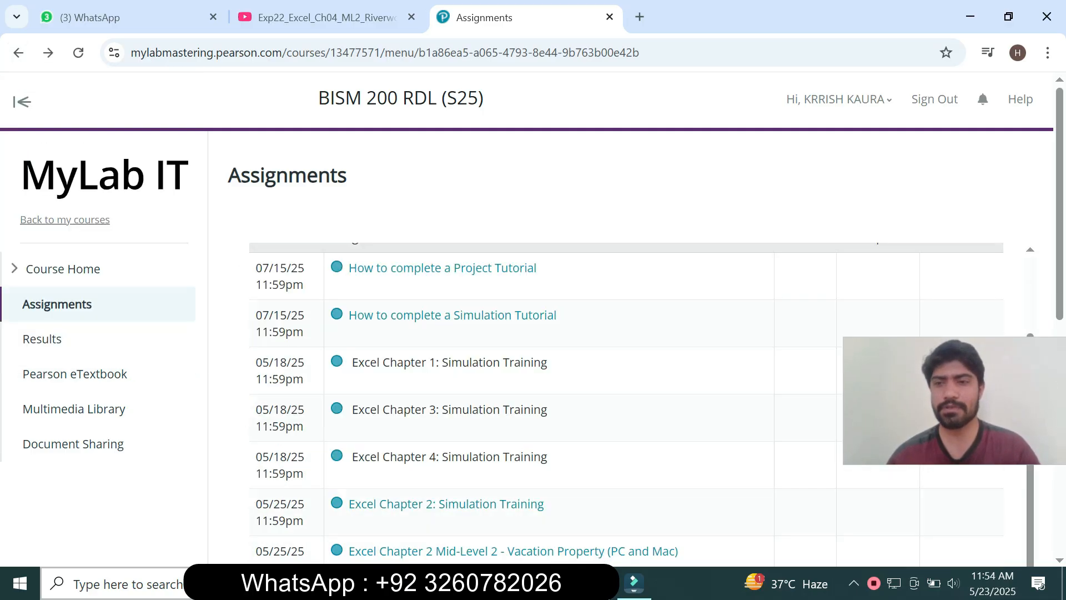
drag(1060, 204, 1030, 335)
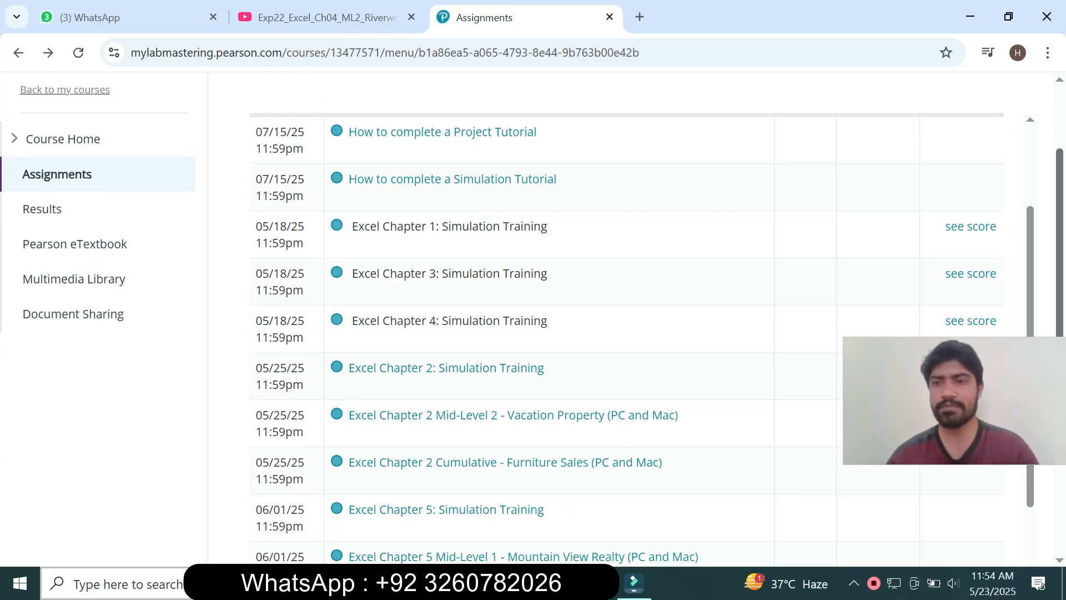
right_click(794, 190)
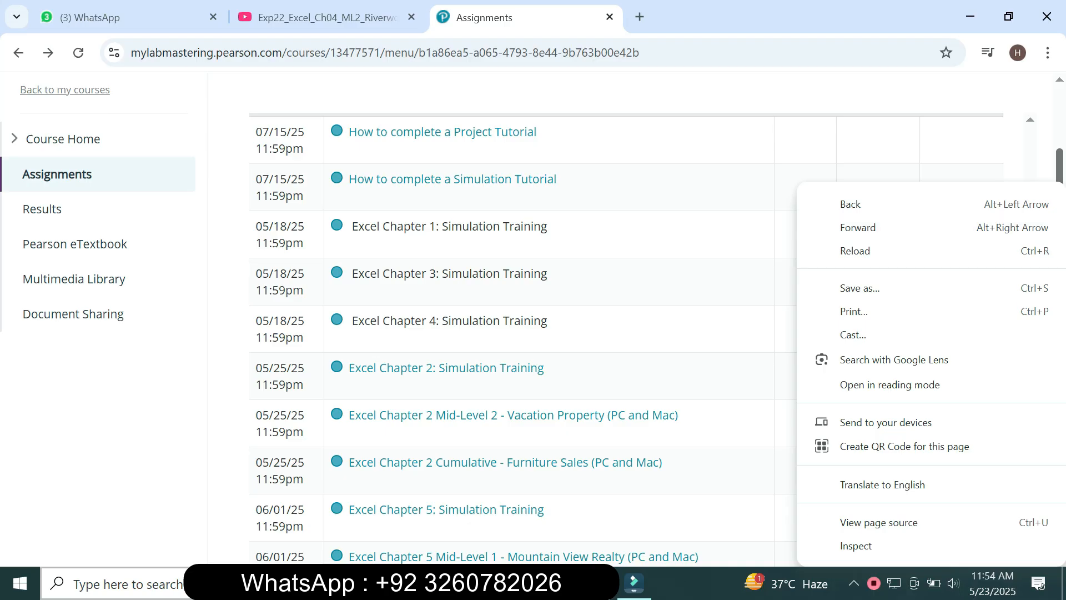
right_click(767, 138)
click(722, 223)
drag(1031, 256, 1030, 353)
scroll(555, 253, down, 2)
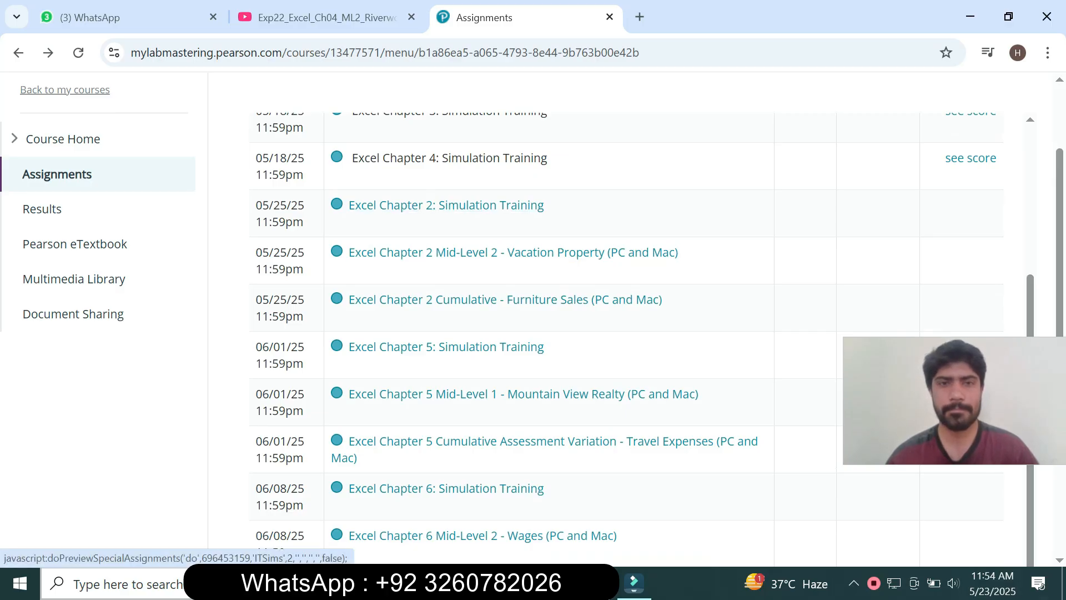
Reload the Assignments page to refresh the entry for Excel Chapter 2: Simulation Training
click(78, 52)
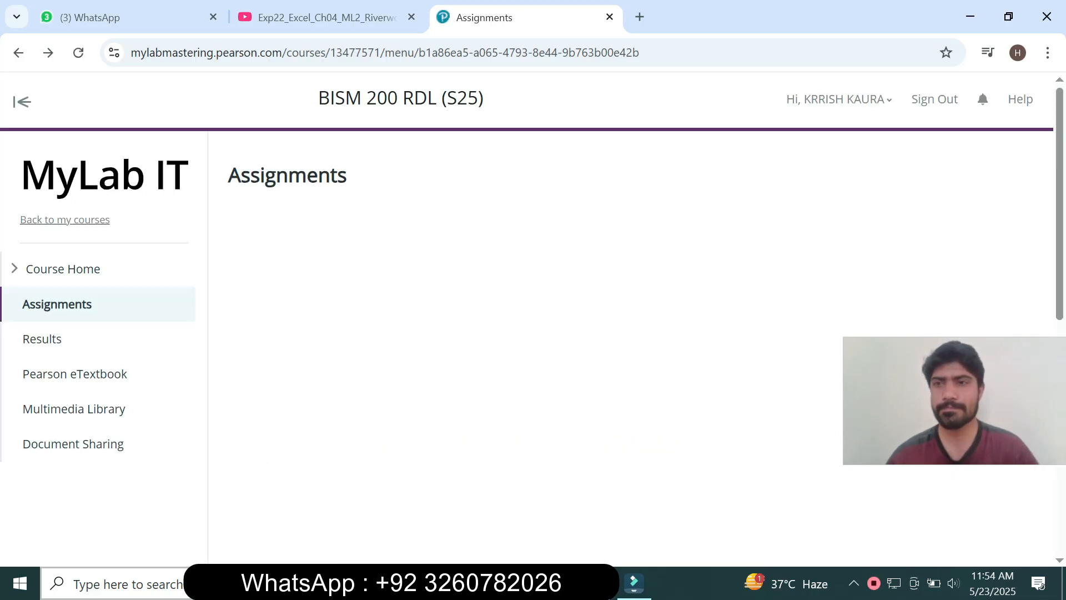
scroll(526, 319, down, 5)
scroll(527, 318, up, 5)
scroll(527, 319, down, 4)
scroll(526, 319, down, 3)
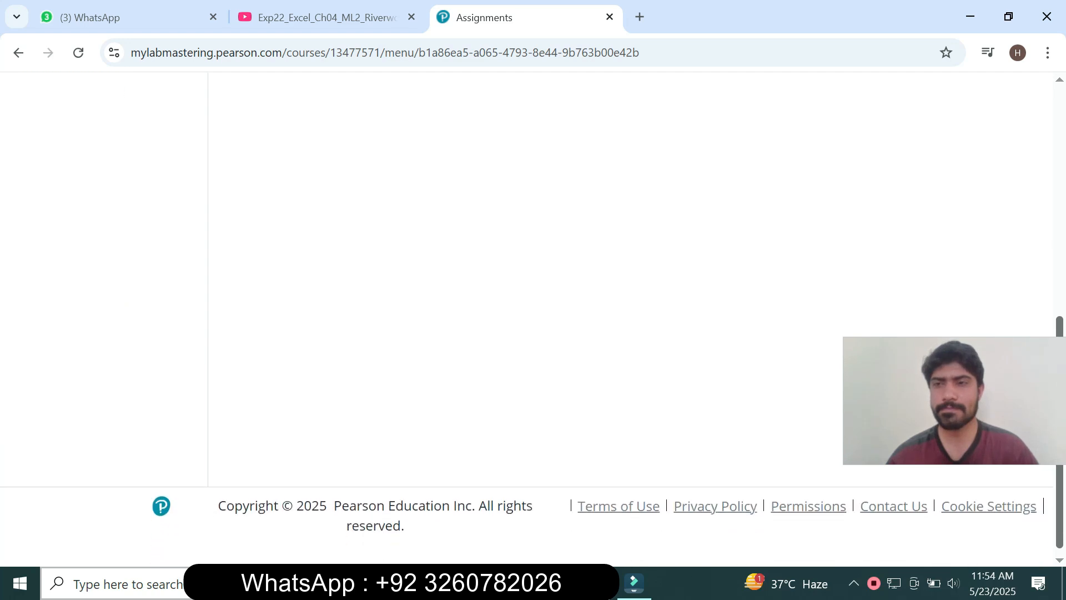
scroll(527, 319, down, 5)
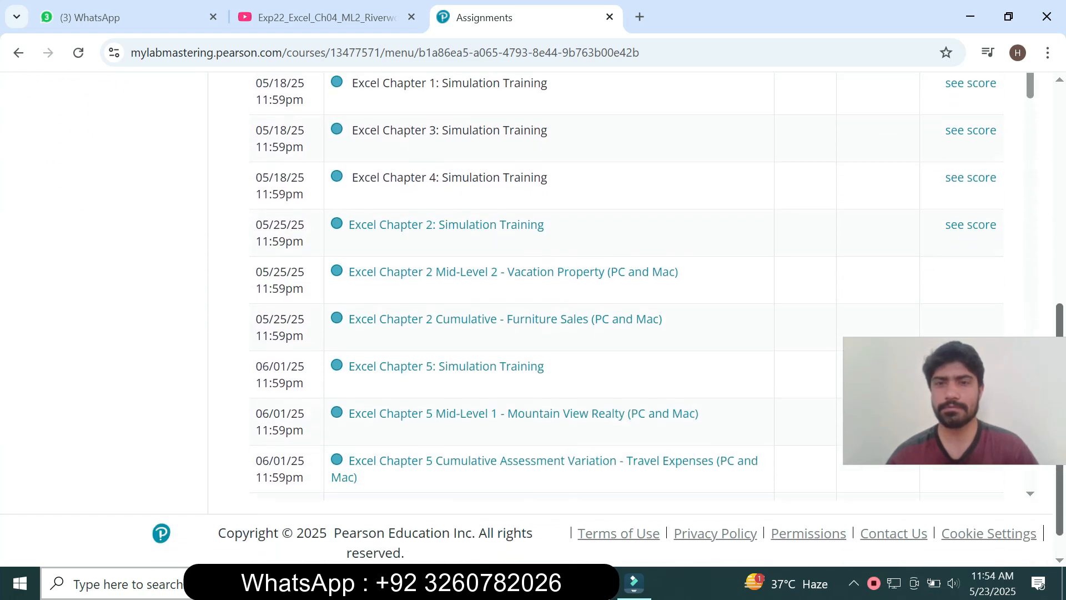
Reveal the scores for the Excel Chapter 2, 4, 3 and 1 simulation trainings in the assignments list
click(971, 223)
click(970, 176)
click(970, 129)
click(971, 81)
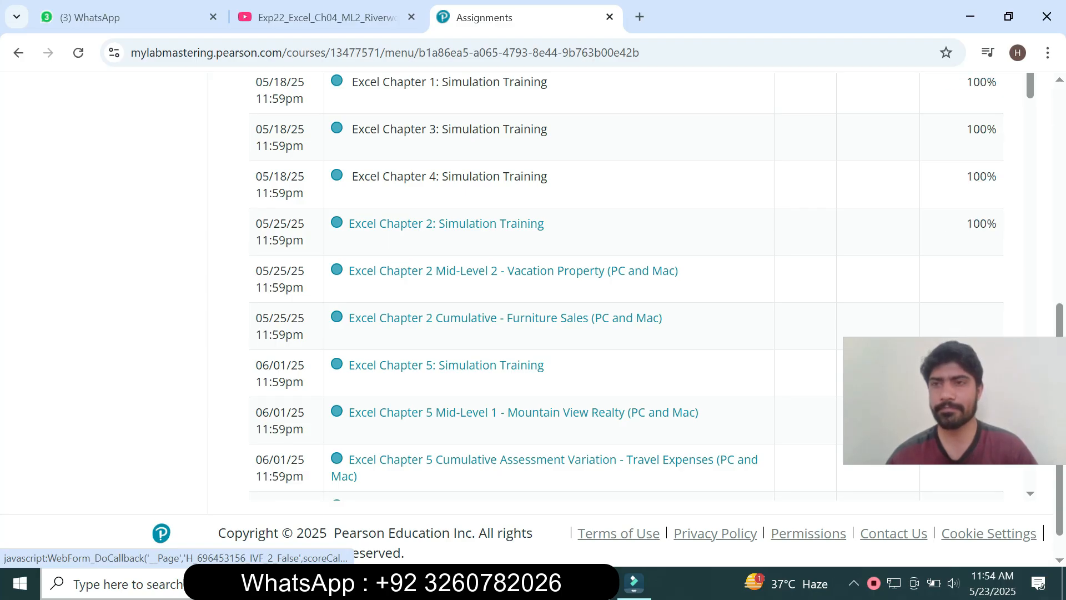
scroll(971, 166, down, 1)
scroll(642, 287, up, 1)
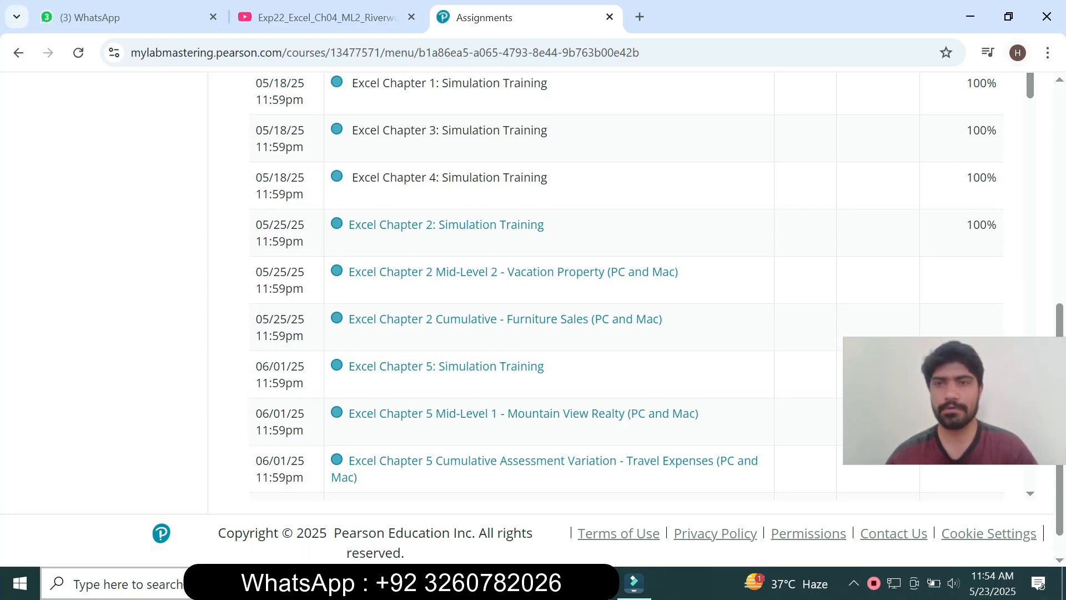
scroll(533, 319, up, 1)
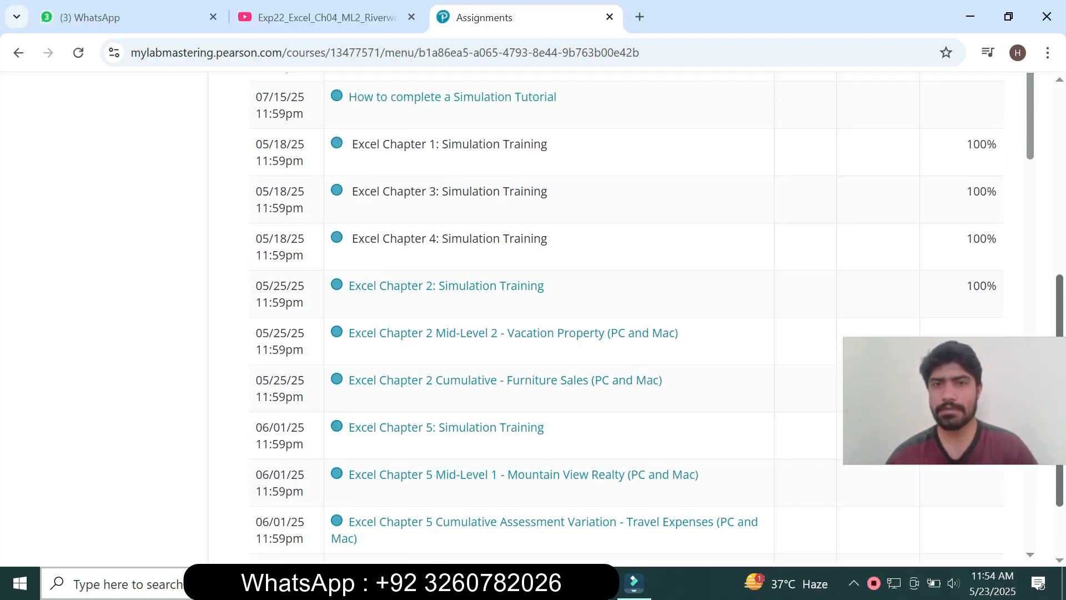